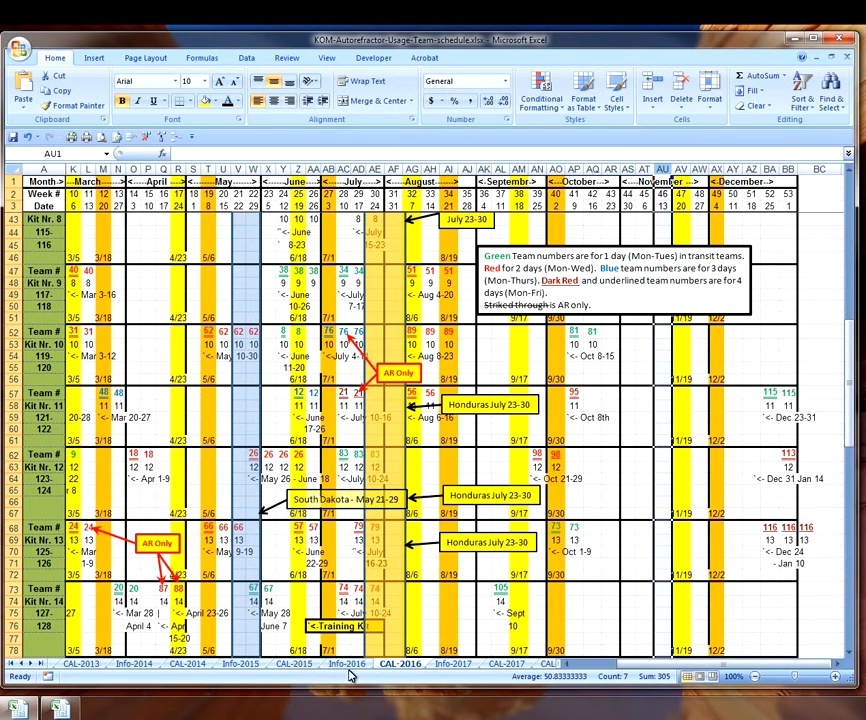
- Check Info-2016, select the kit 125-126 label in CAL-2016 cell A70, and bring up the Agreement-Attachments folder
click(352, 668)
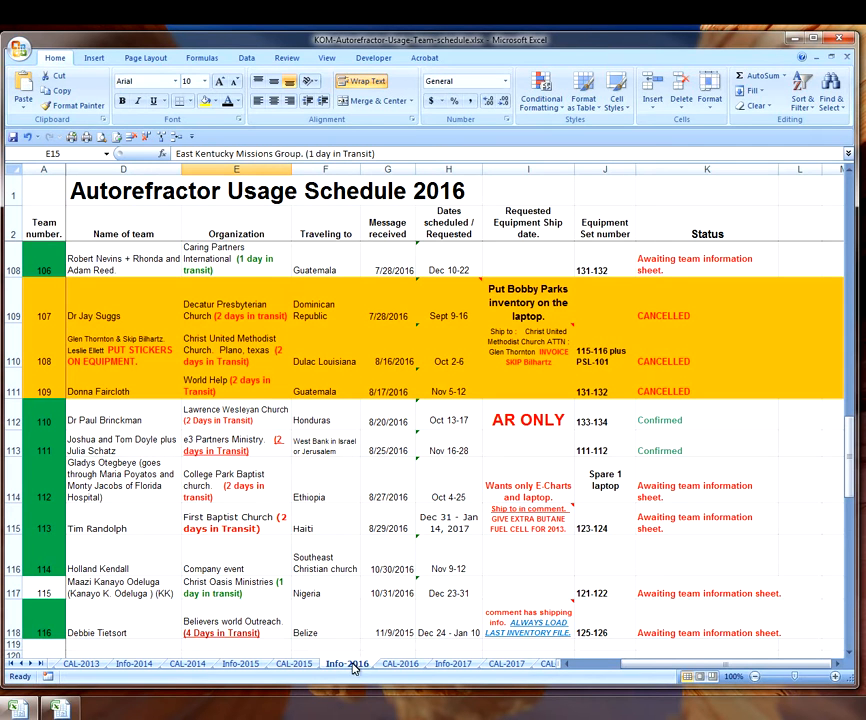
click(400, 665)
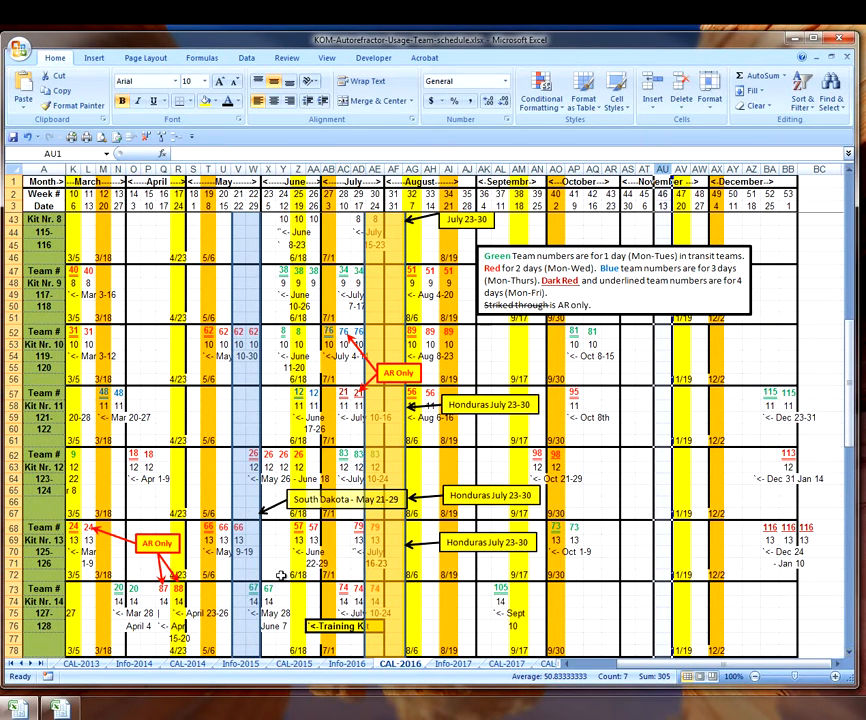
click(44, 552)
click(44, 564)
click(44, 552)
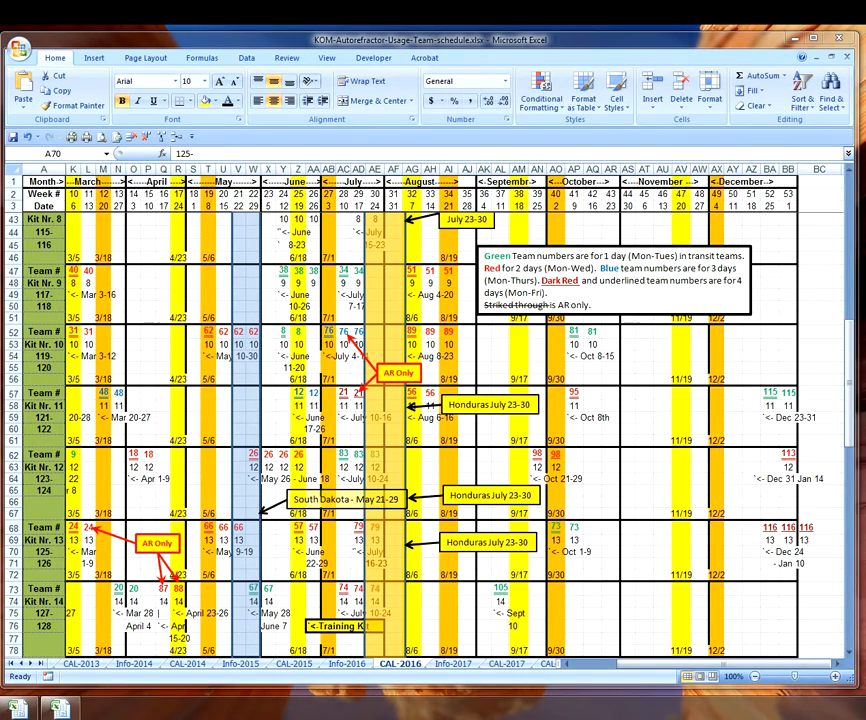
drag(865, 200, 427, 188)
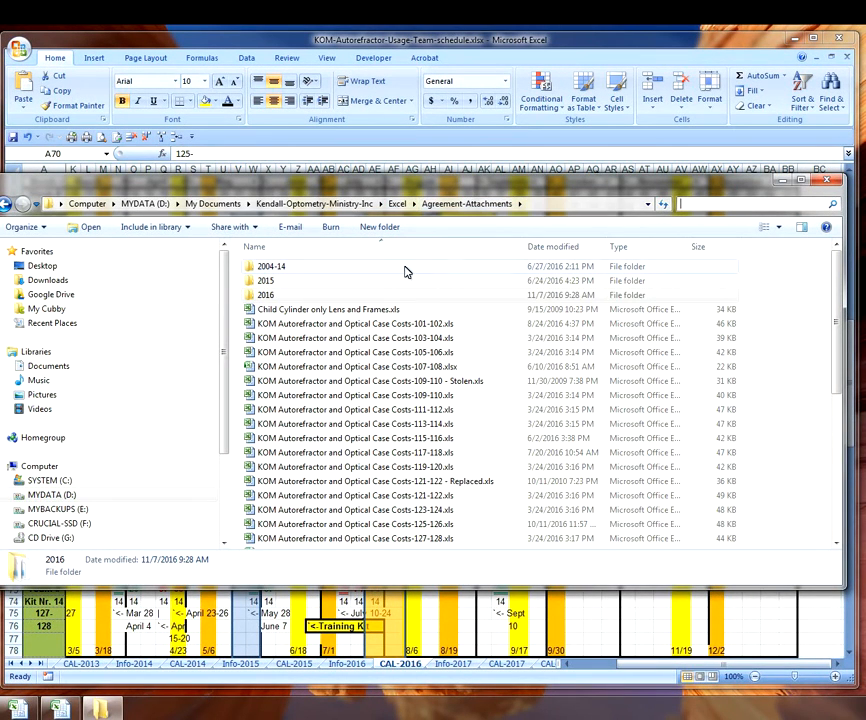
- Copy the 125-126 cost sheet template into the 2016 folder
click(385, 525)
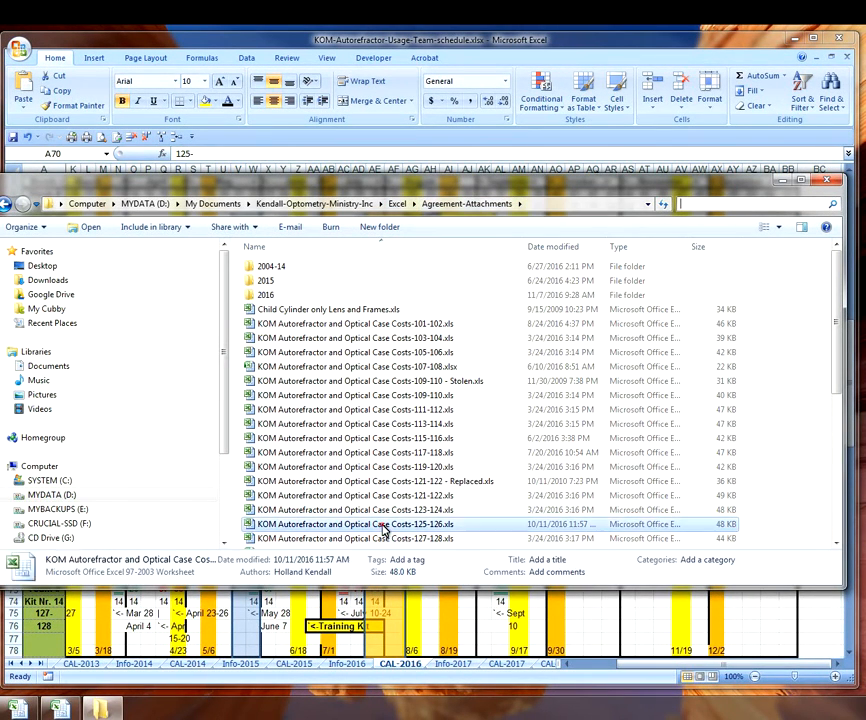
right_click(390, 528)
click(430, 446)
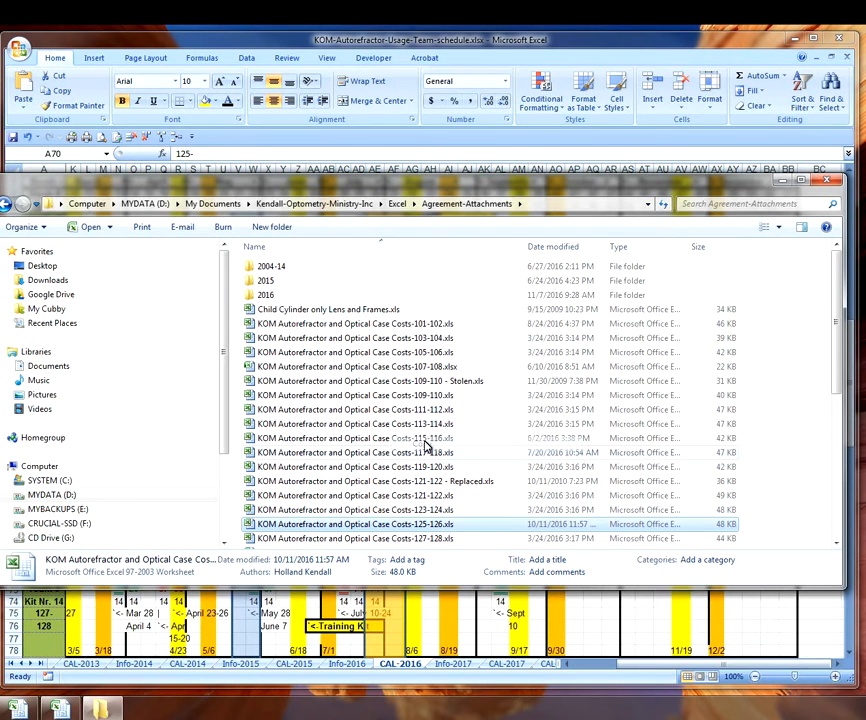
double_click(260, 297)
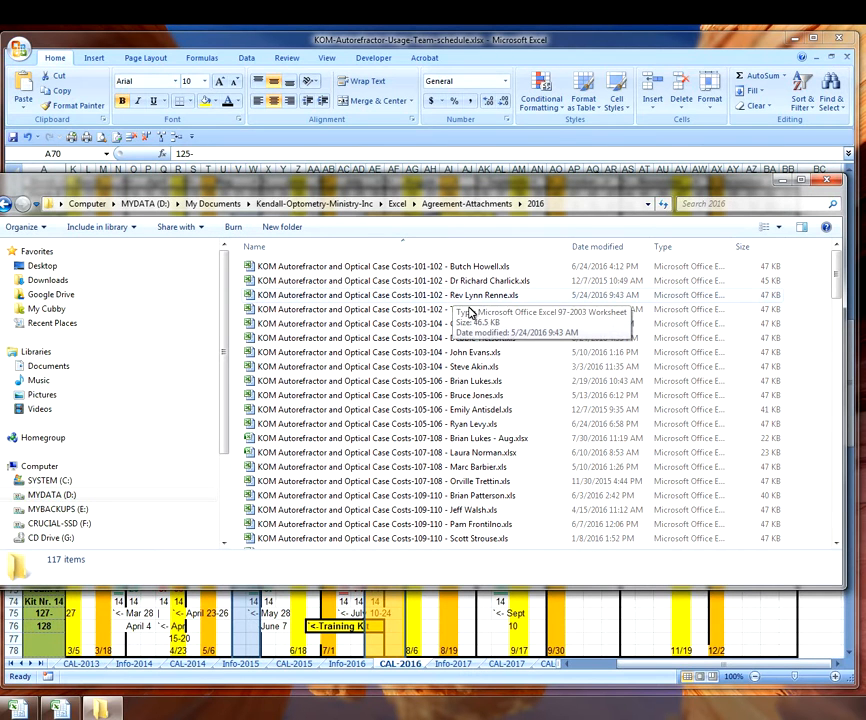
right_click(812, 448)
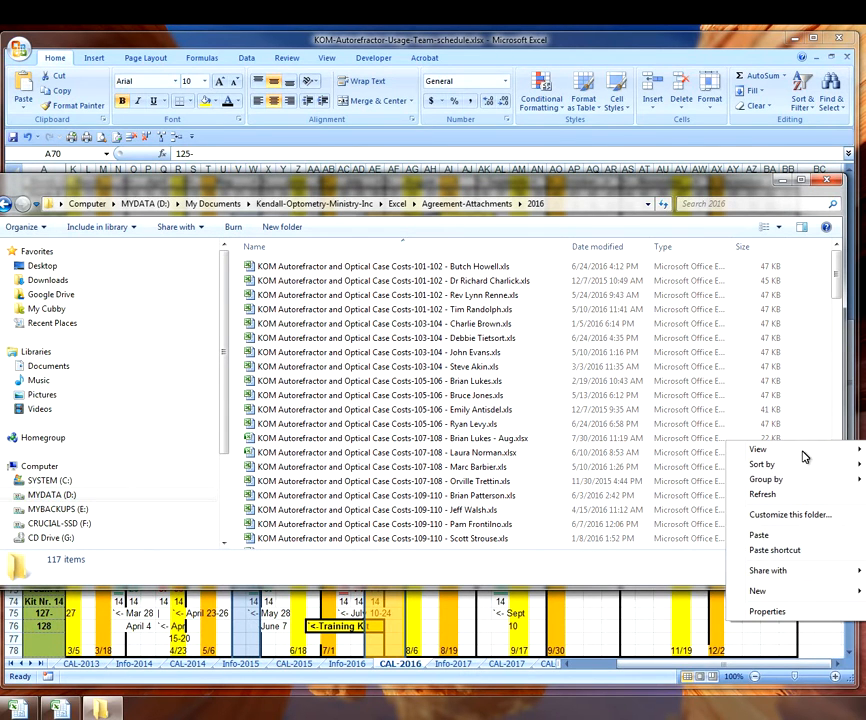
click(762, 535)
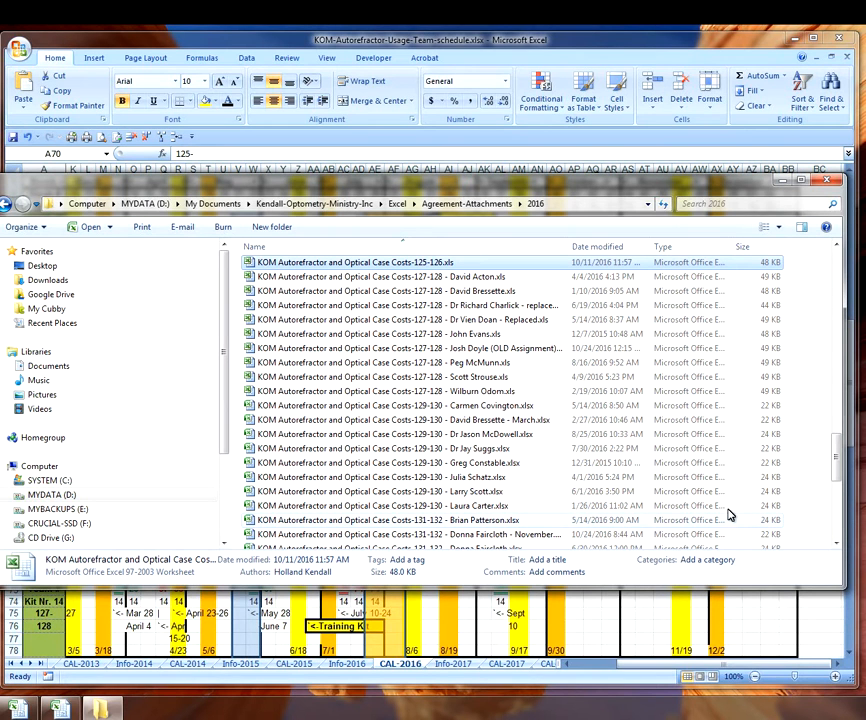
- Rename the copy with the team leader's name plus ' - Dec' and open it in Excel
click(445, 268)
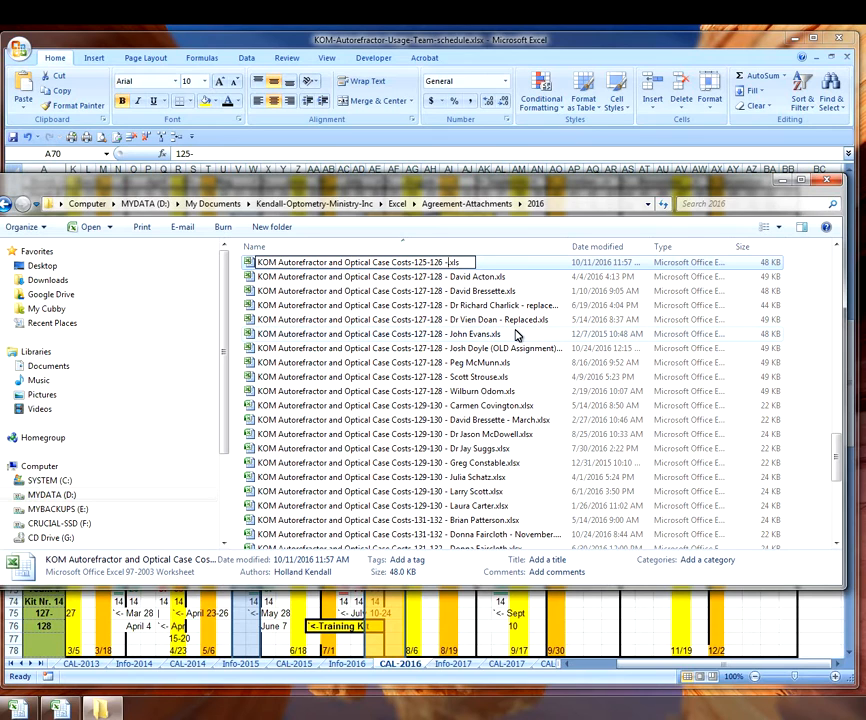
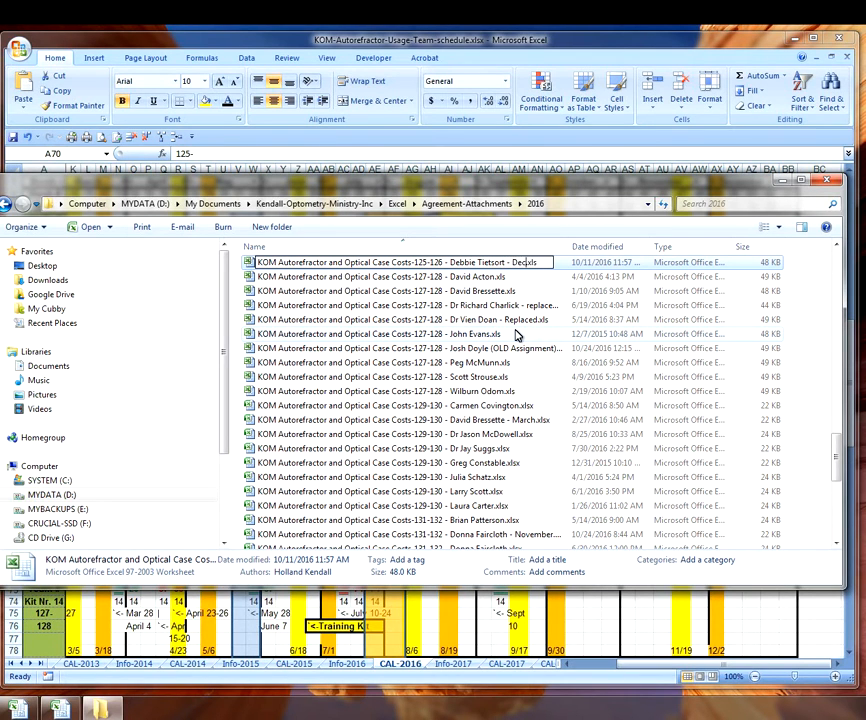
key(Return)
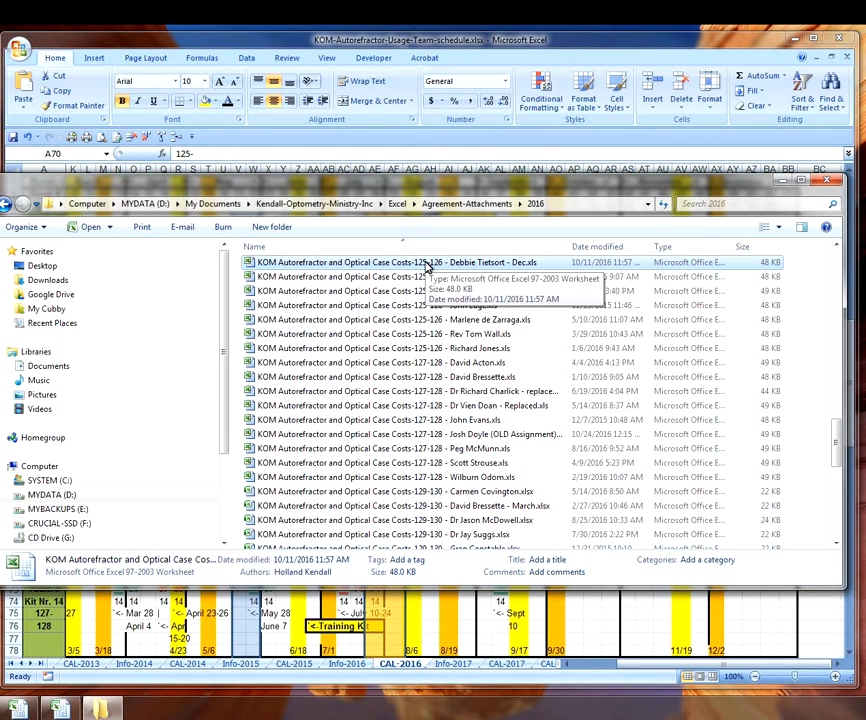
double_click(428, 263)
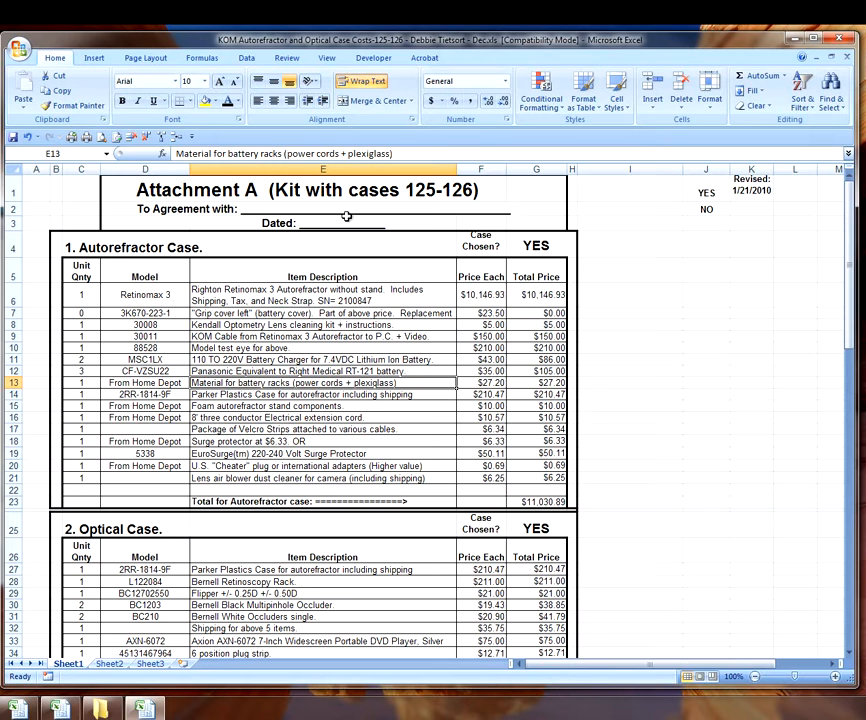
- Bring the 2016 attachments folder window back over the Excel workbook
click(97, 710)
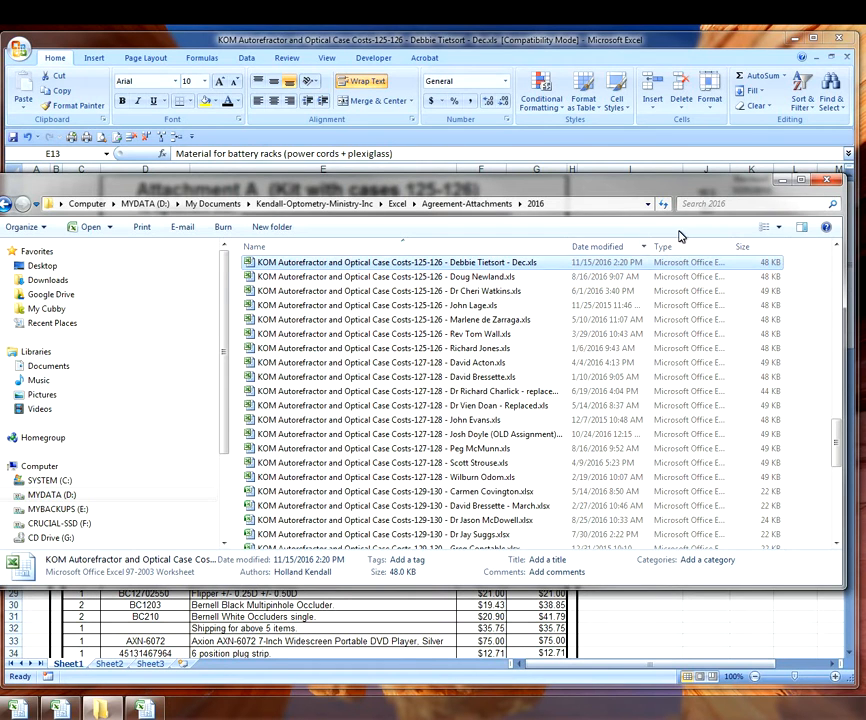
- Rerun the team leader's name search in the 2016 folder and open the 103-104 cost sheet
click(744, 203)
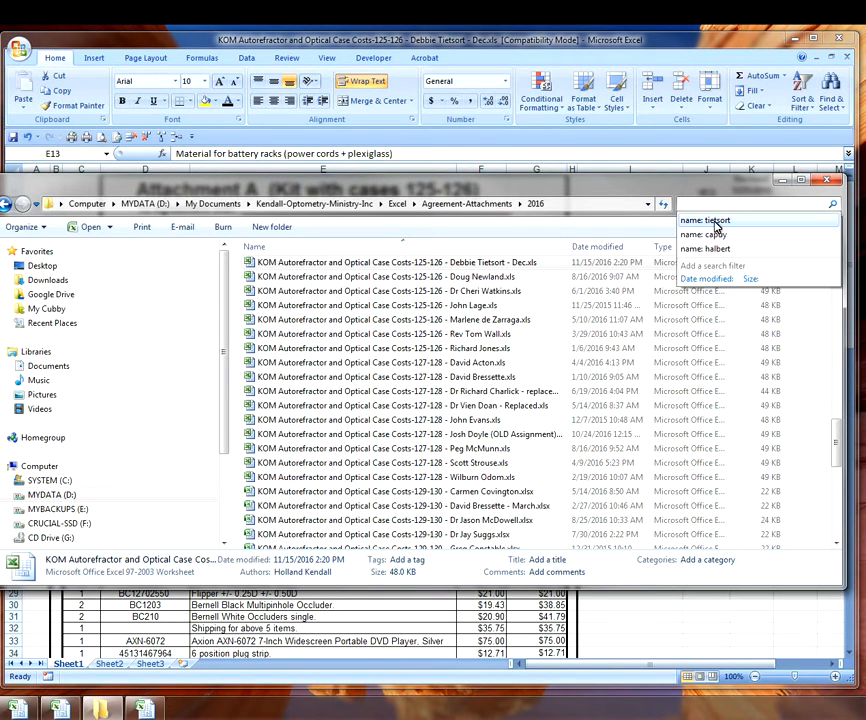
click(716, 221)
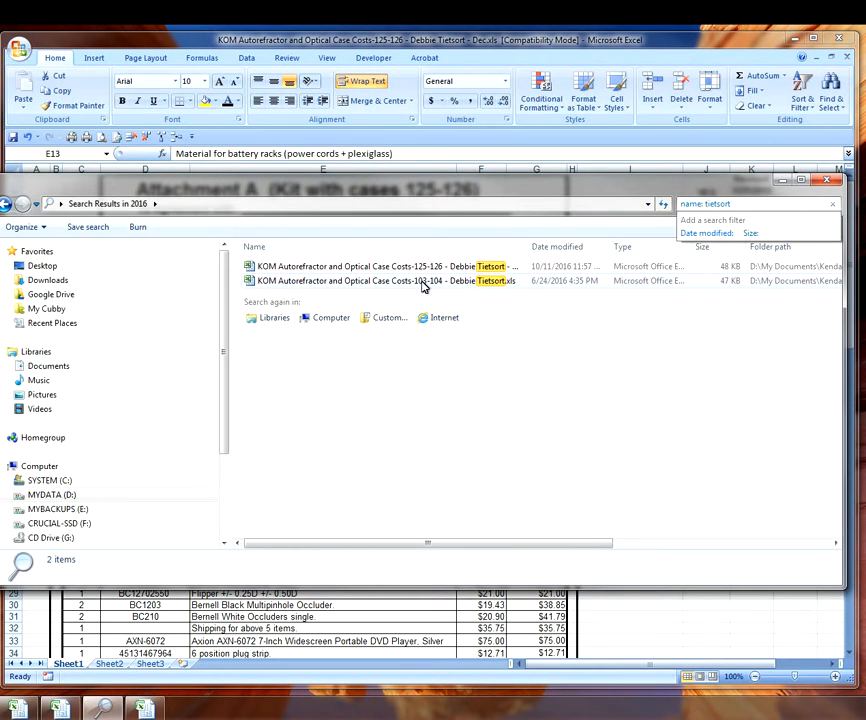
mouse_move(423, 287)
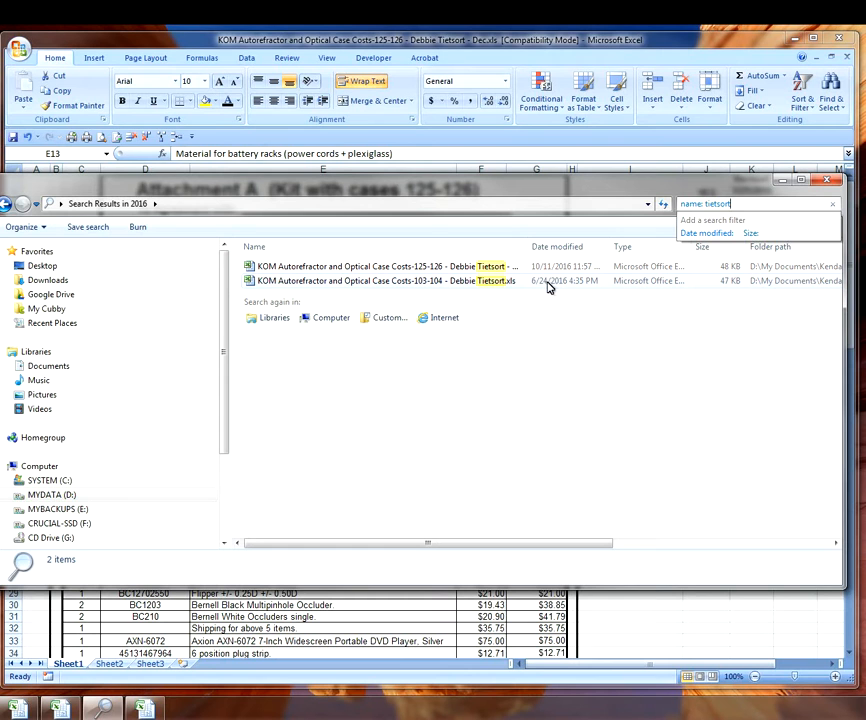
double_click(423, 284)
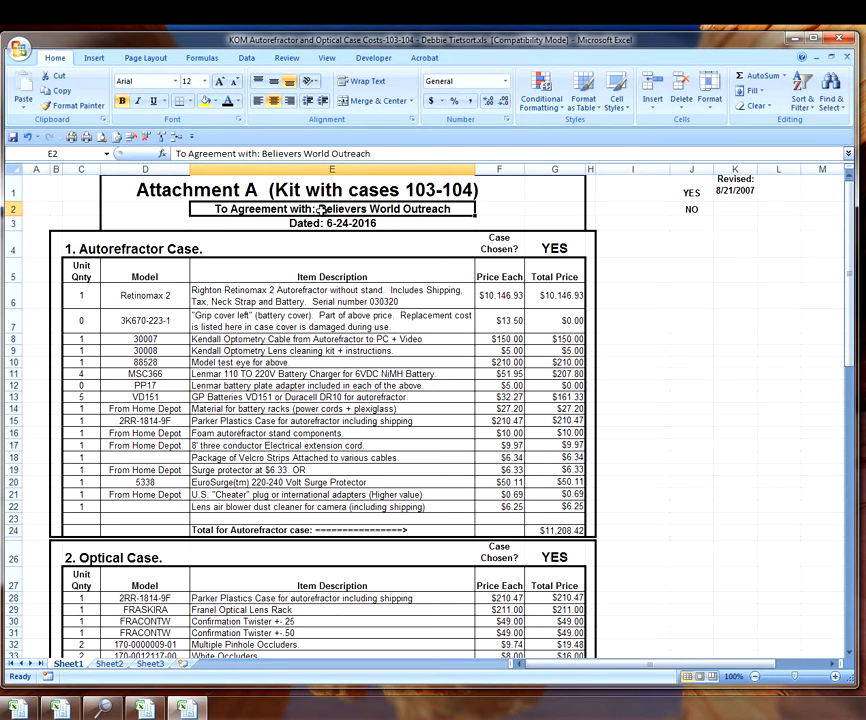
- Copy the Believers World Outreach agreement line from the 103-104 sheet into E2 of the 125-126 sheet
right_click(322, 213)
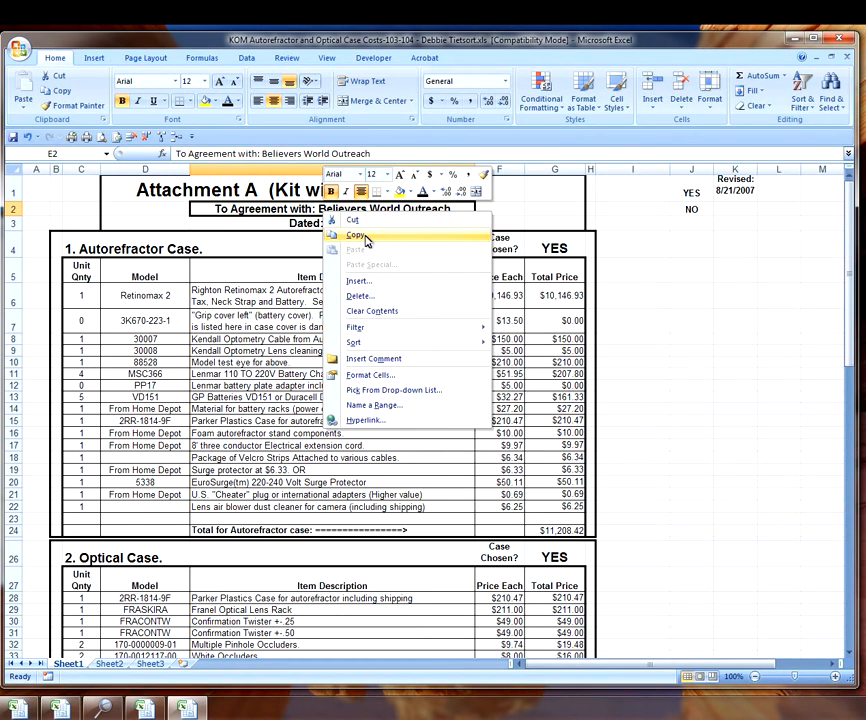
click(356, 235)
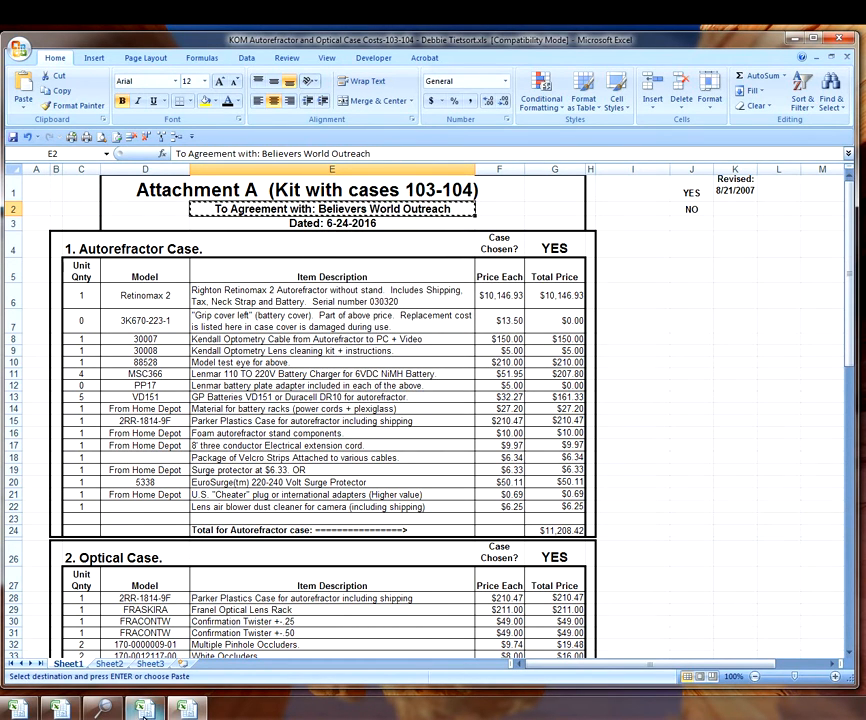
click(145, 710)
click(290, 209)
right_click(316, 208)
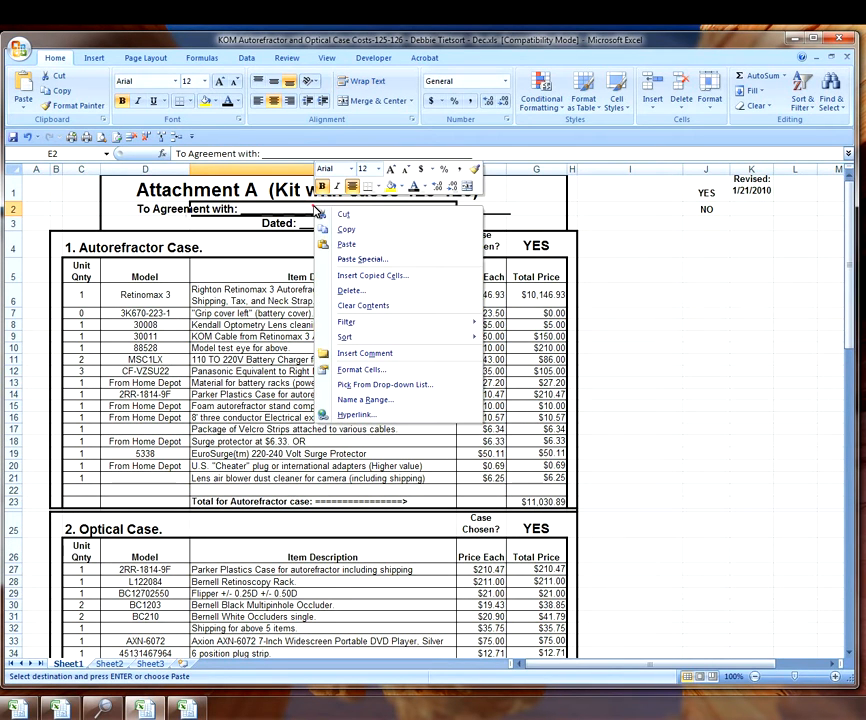
click(340, 244)
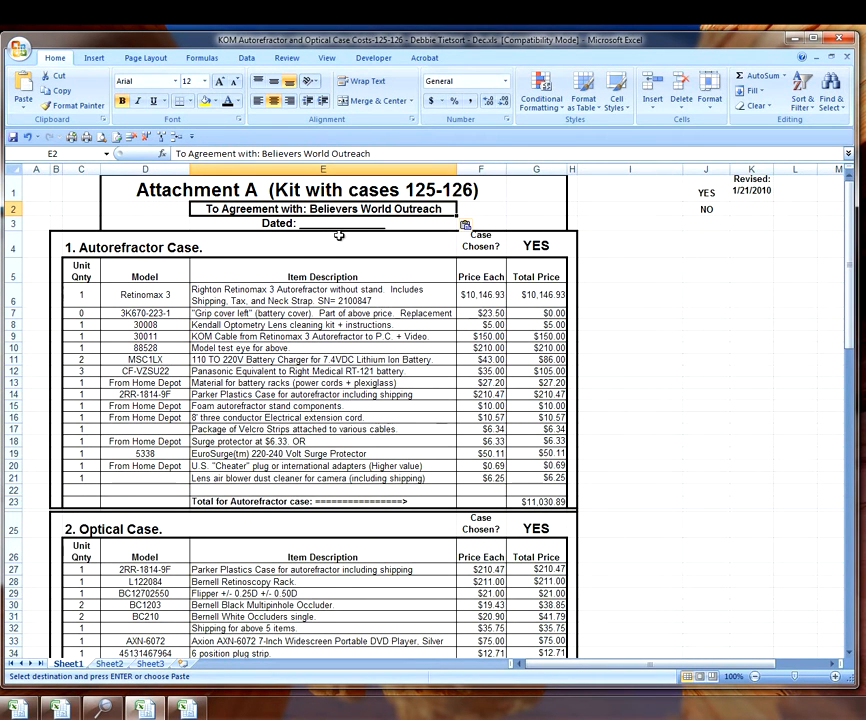
- Replace the blank after Dated in E3 with 11/15/2016
click(329, 224)
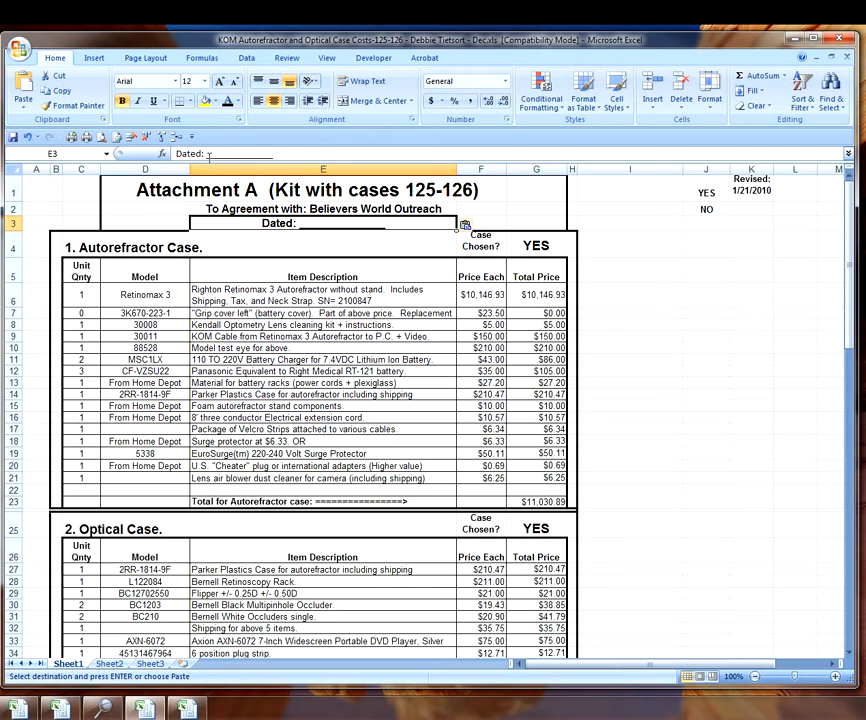
drag(208, 153, 287, 161)
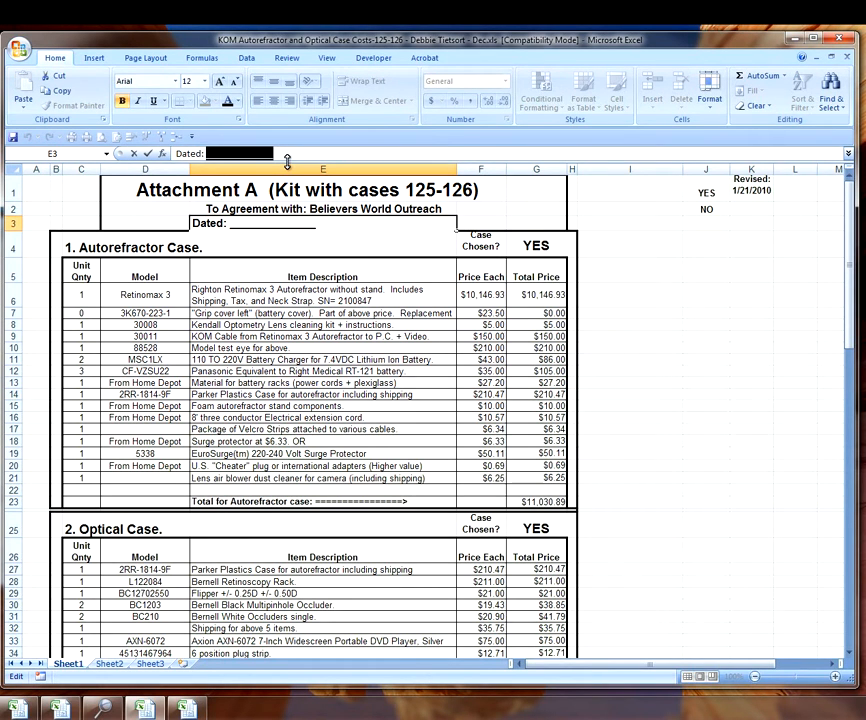
text(11/15/201)
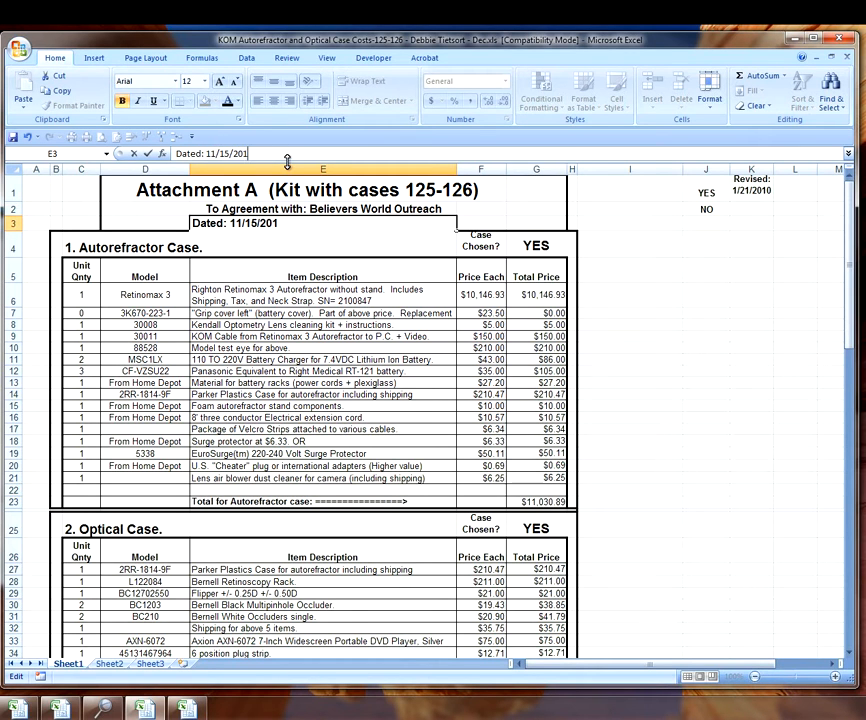
key(Return)
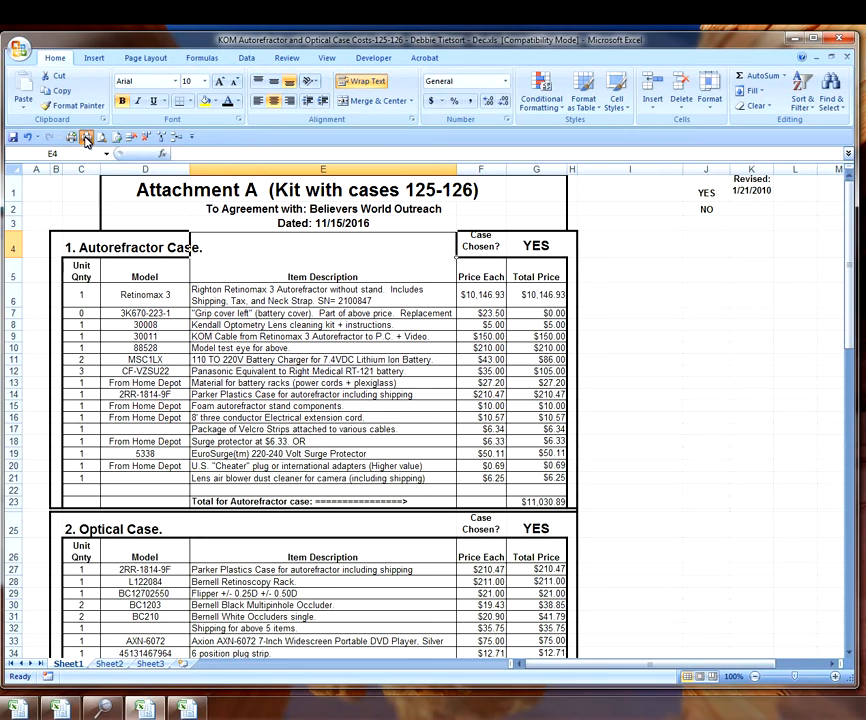
- Print the 125-126 Attachment A as 2 copies and bring back the Explorer search results
click(75, 138)
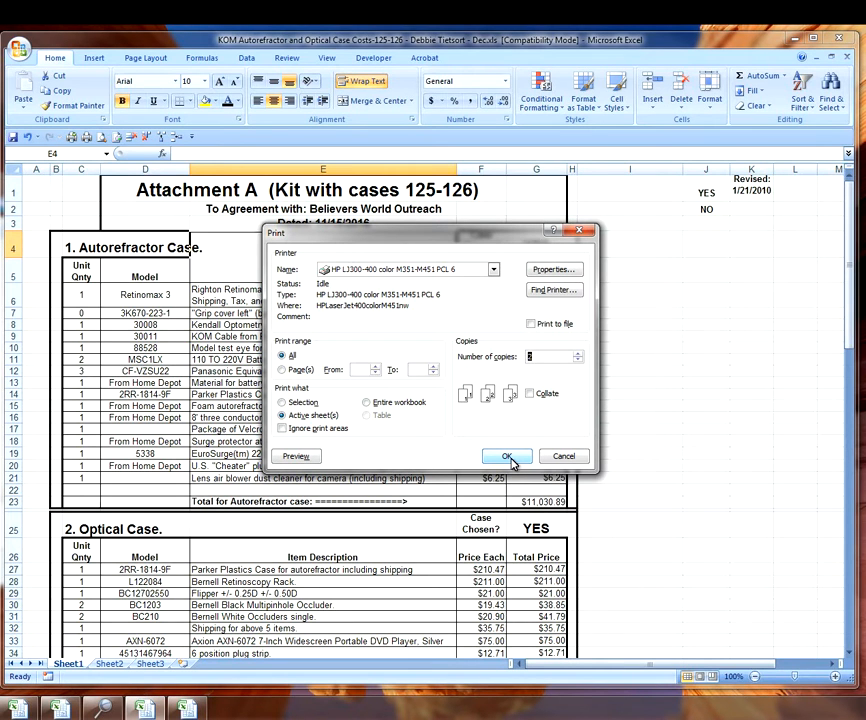
click(508, 457)
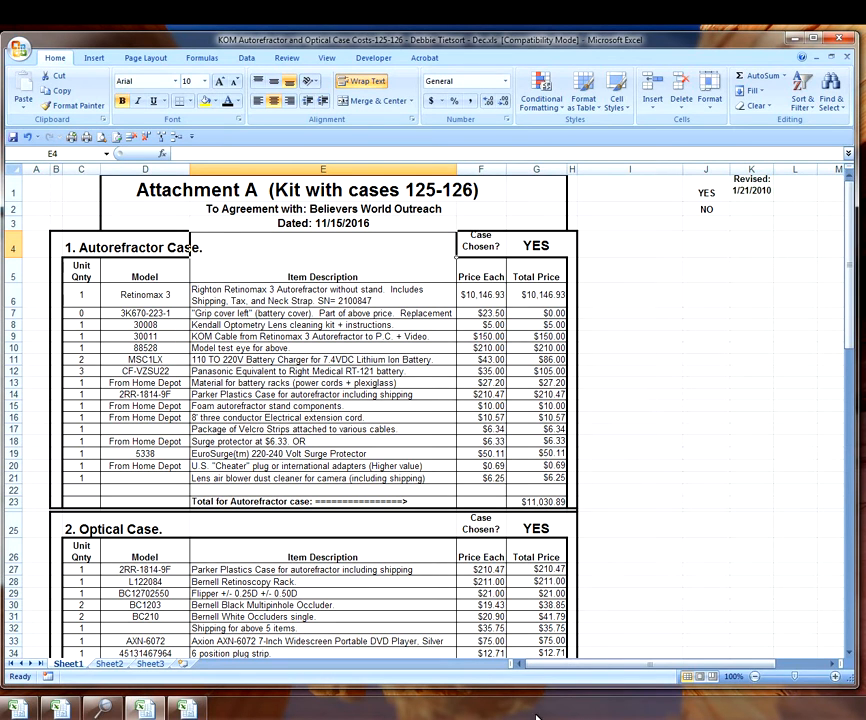
click(108, 711)
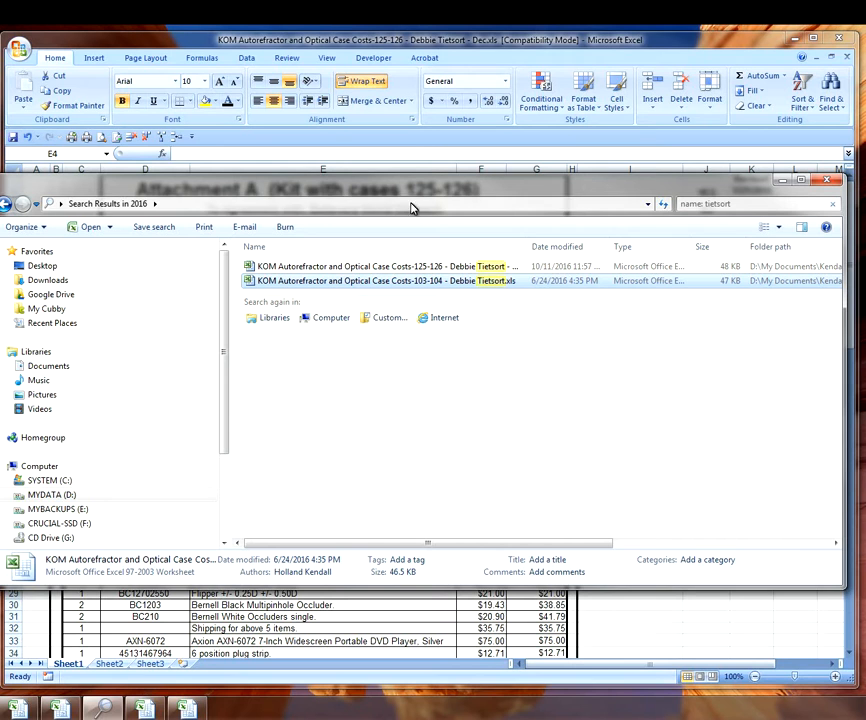
- Copy the autorefractor lease agreement from WORD > Signed Agreements into the 2016 folder
click(7, 205)
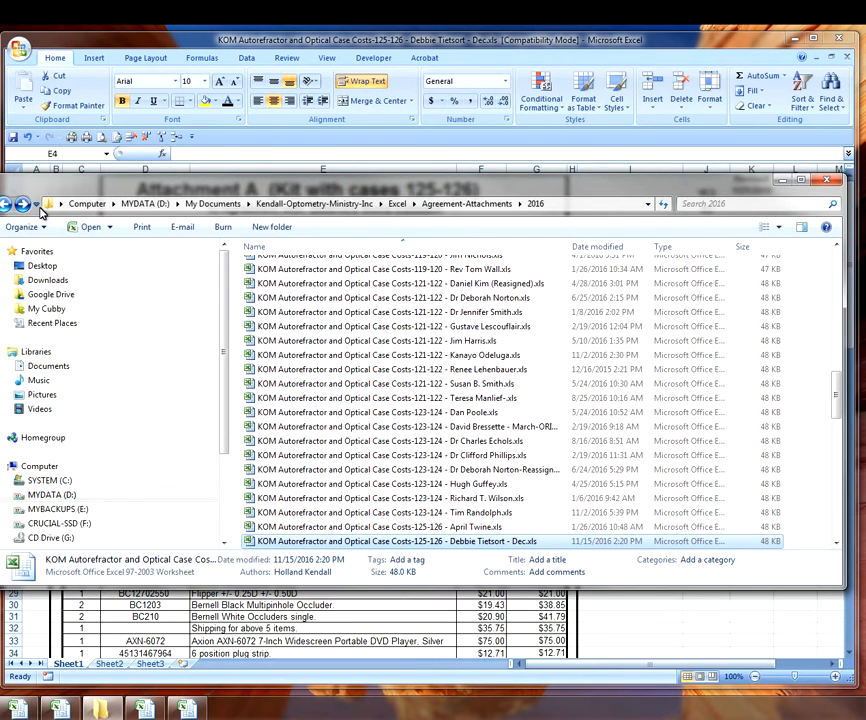
click(300, 204)
scroll(360, 455, down, 1)
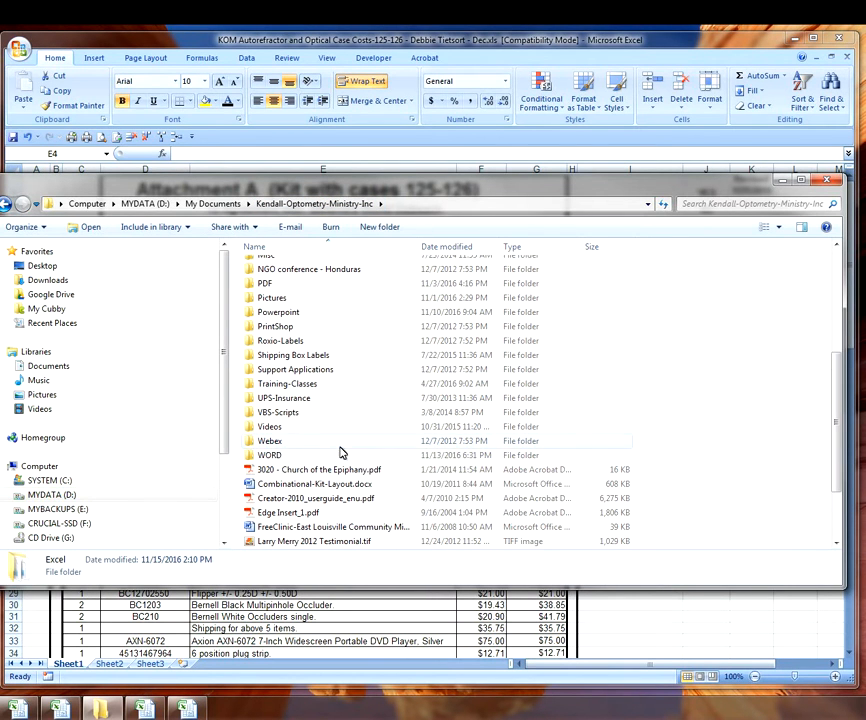
double_click(333, 458)
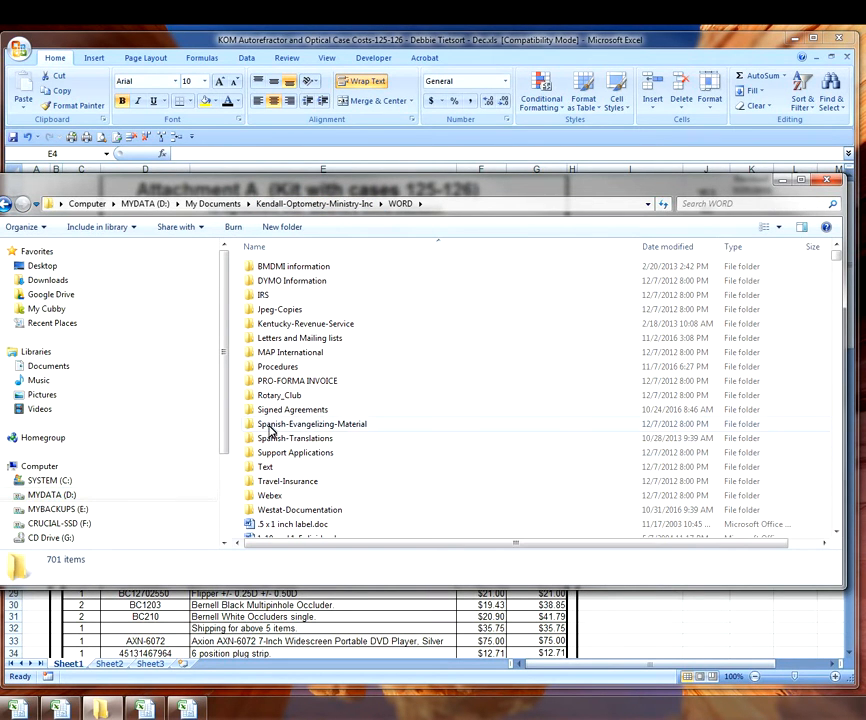
double_click(266, 410)
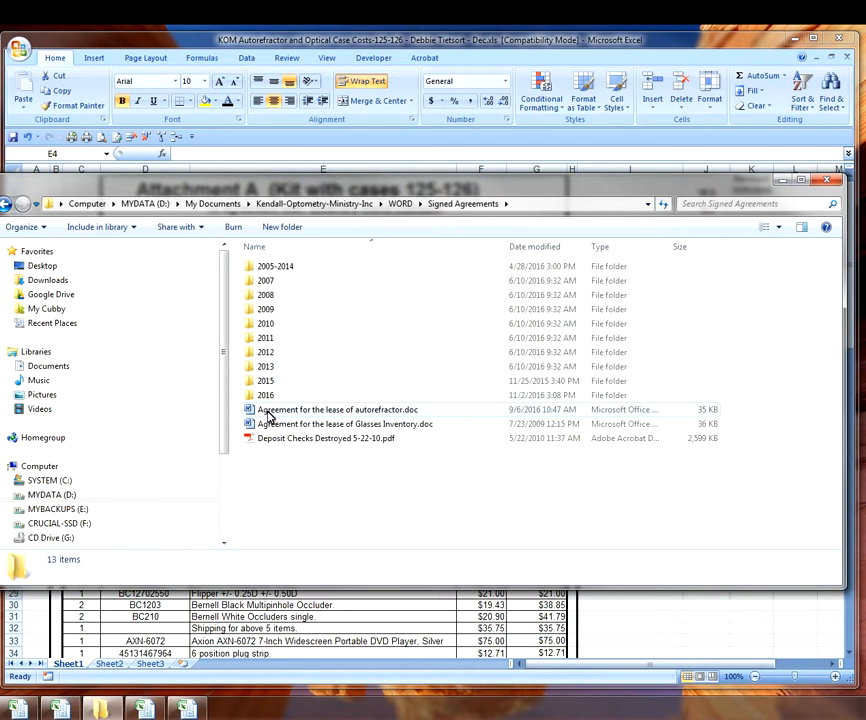
click(323, 414)
right_click(323, 414)
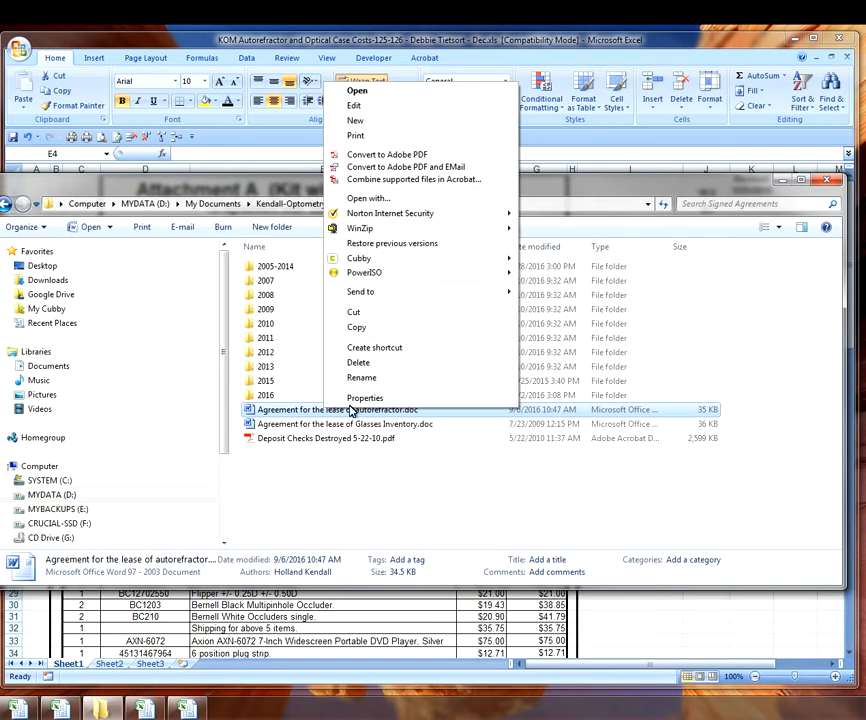
click(365, 328)
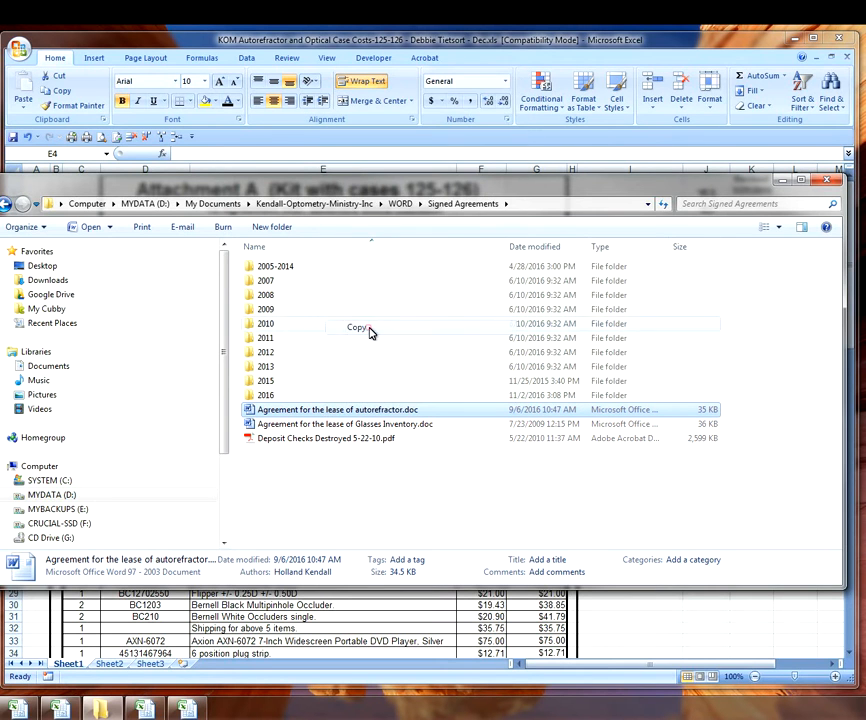
double_click(262, 397)
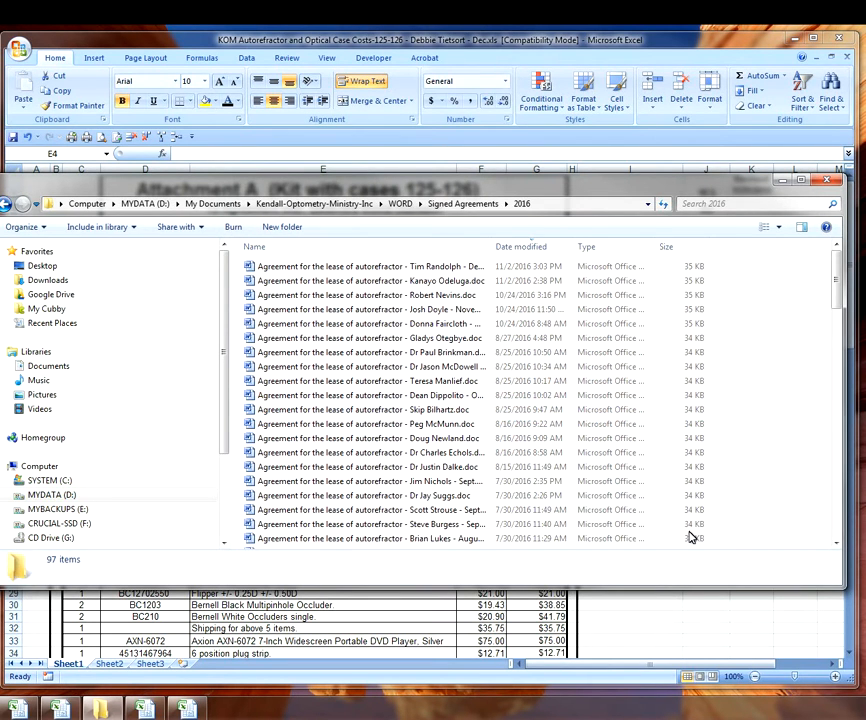
right_click(750, 426)
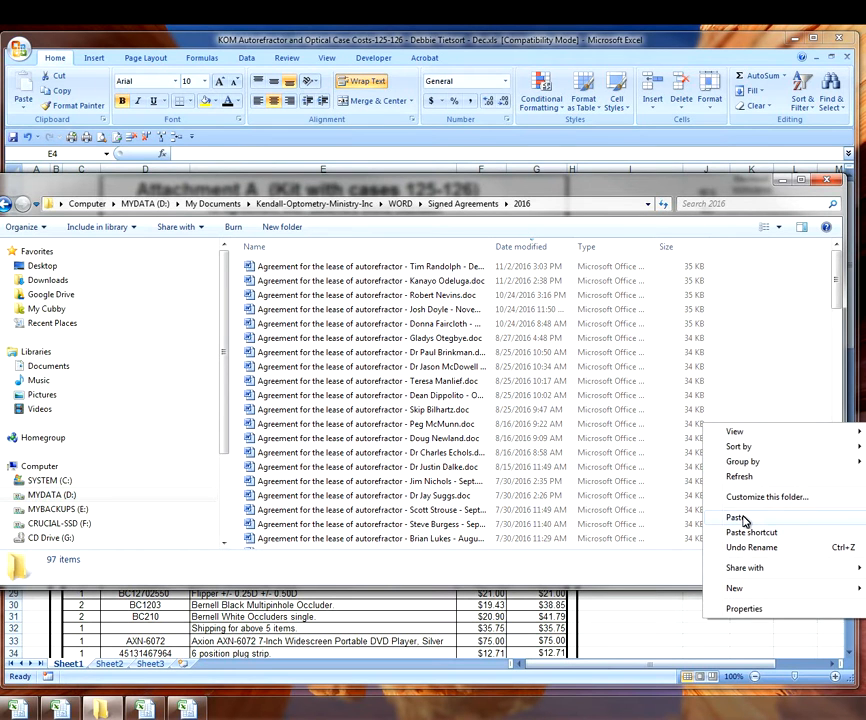
click(736, 517)
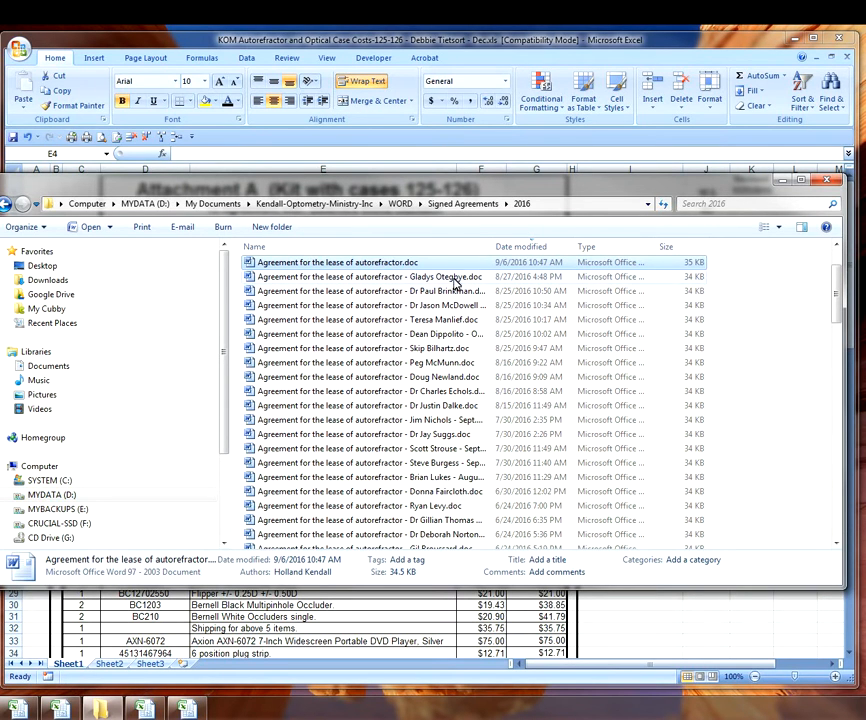
- Rename the agreement copy with the team leader's name plus ' - Dec' and open it in Word
click(408, 266)
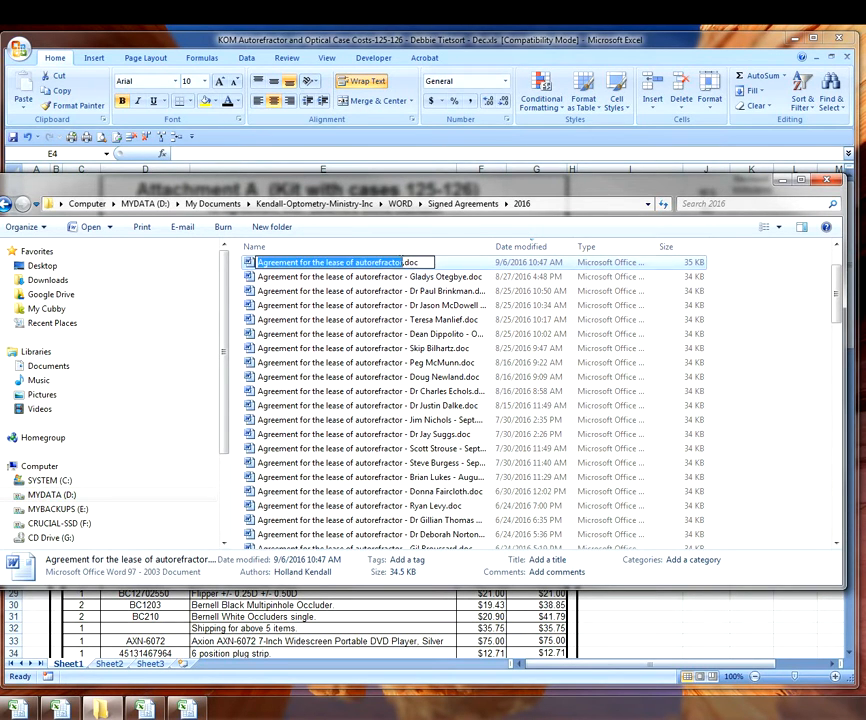
click(405, 262)
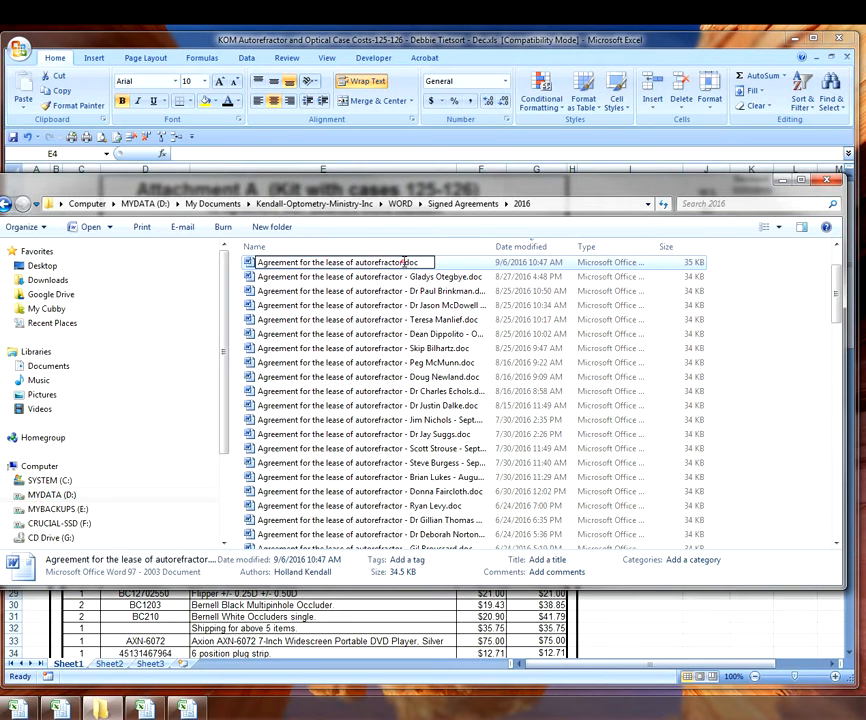
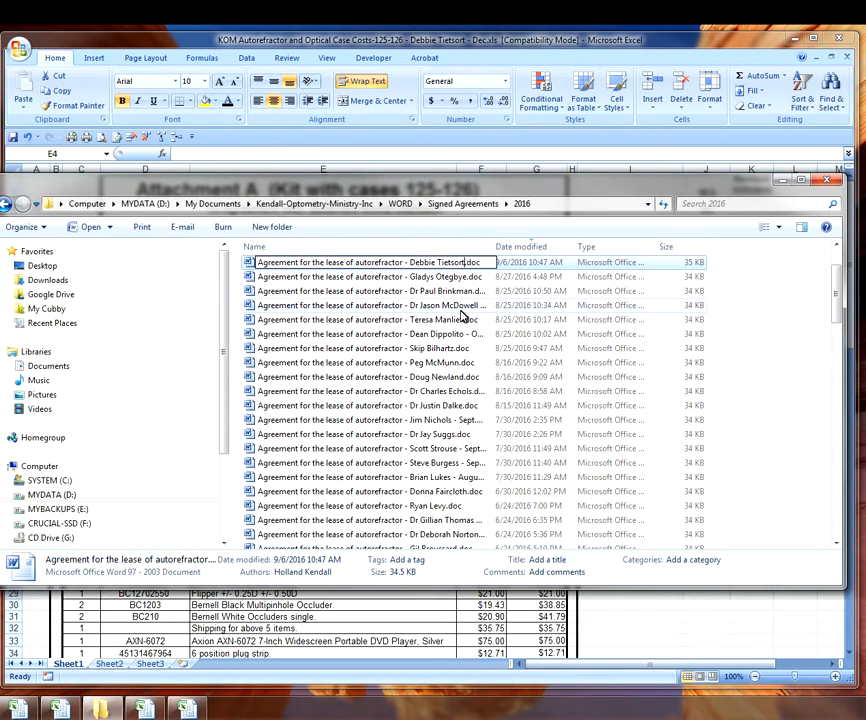
key(Return)
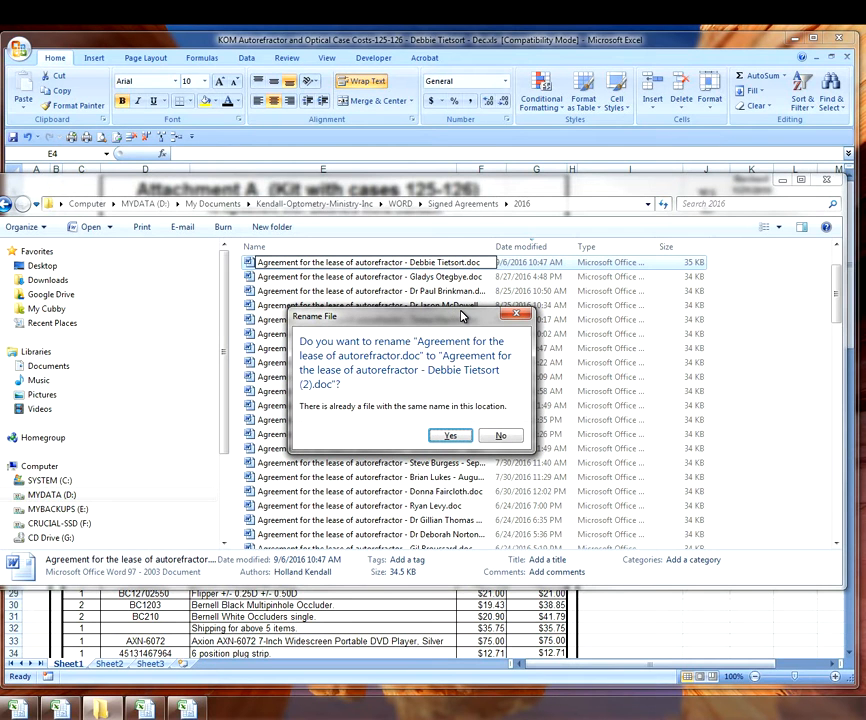
click(500, 436)
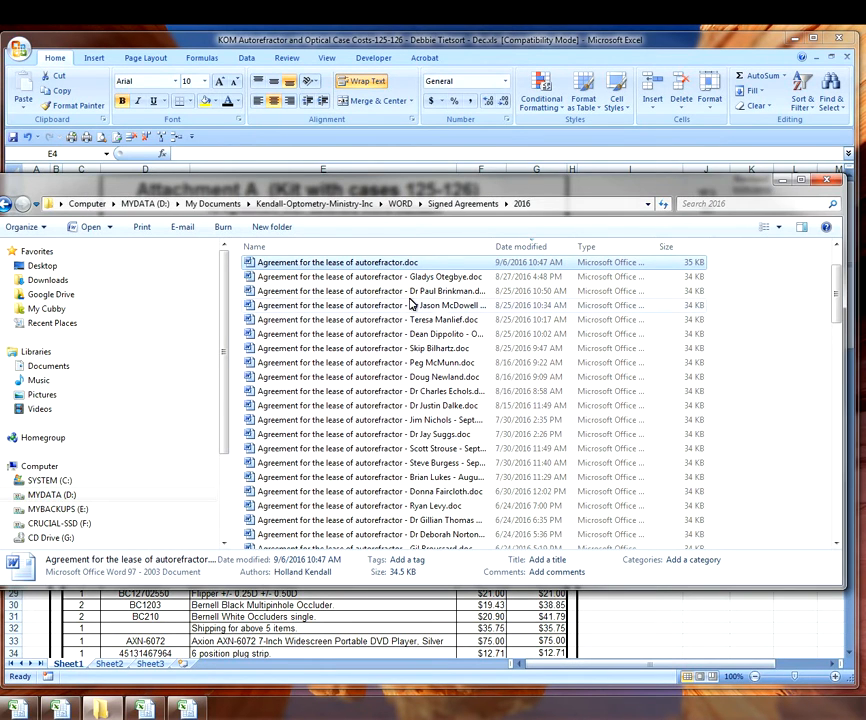
click(410, 263)
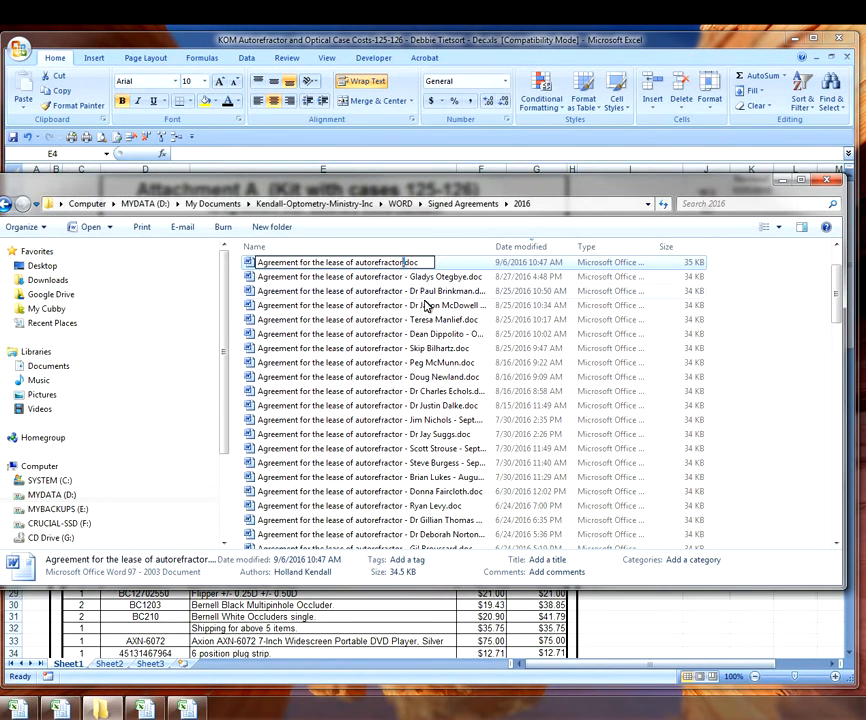
key(Delete)
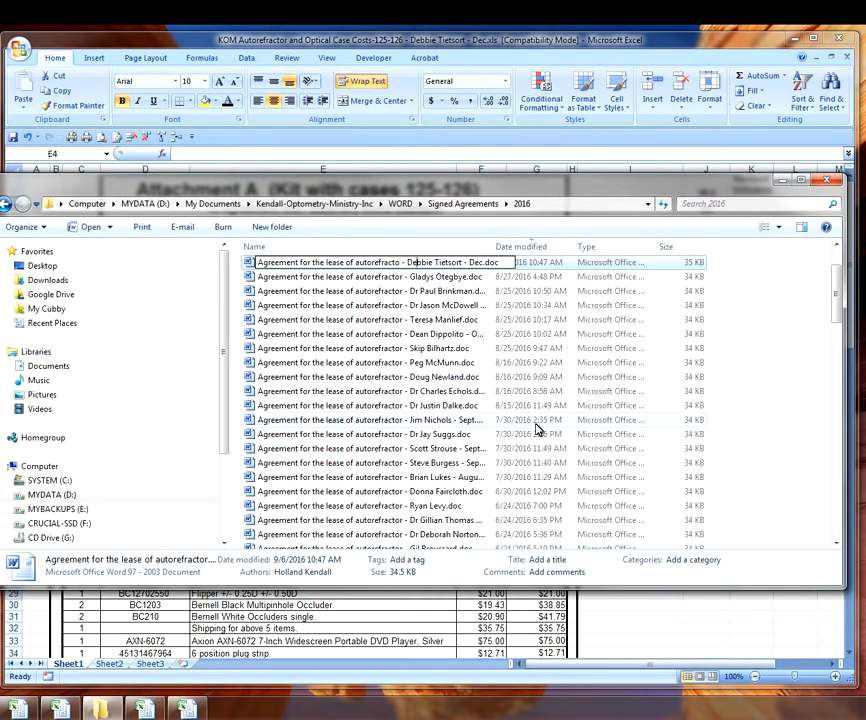
key(Return)
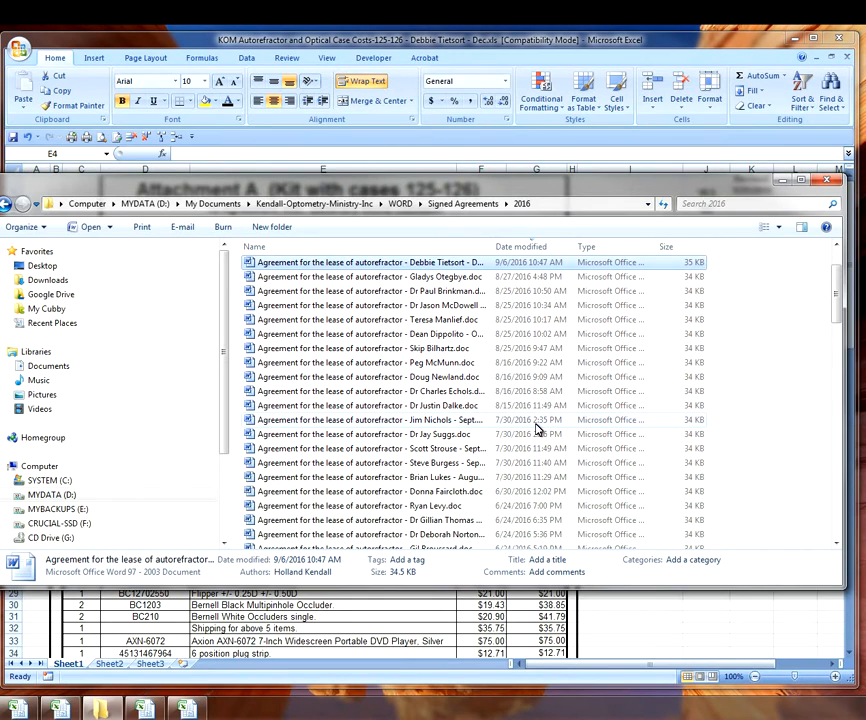
key(Return)
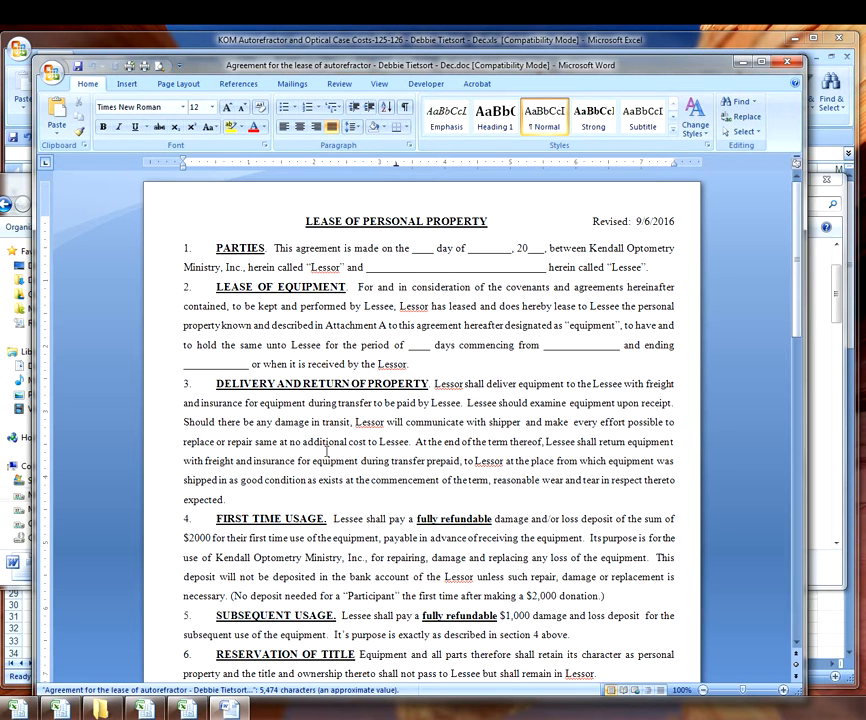
- Copy 'Believers World Outreach' from the 103-104 workbook into the agreement's Lessee blank
click(188, 709)
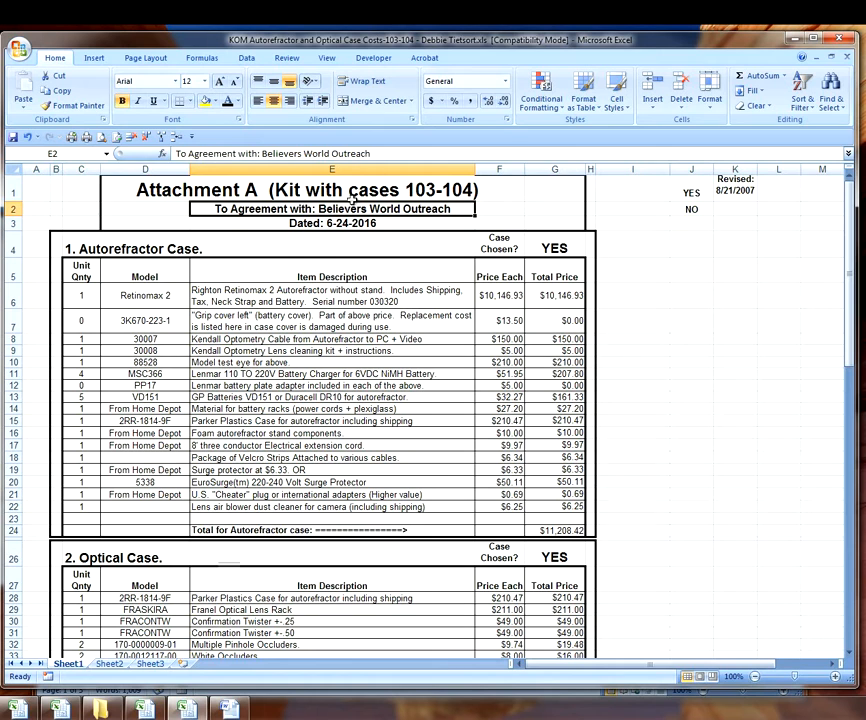
drag(262, 153, 370, 153)
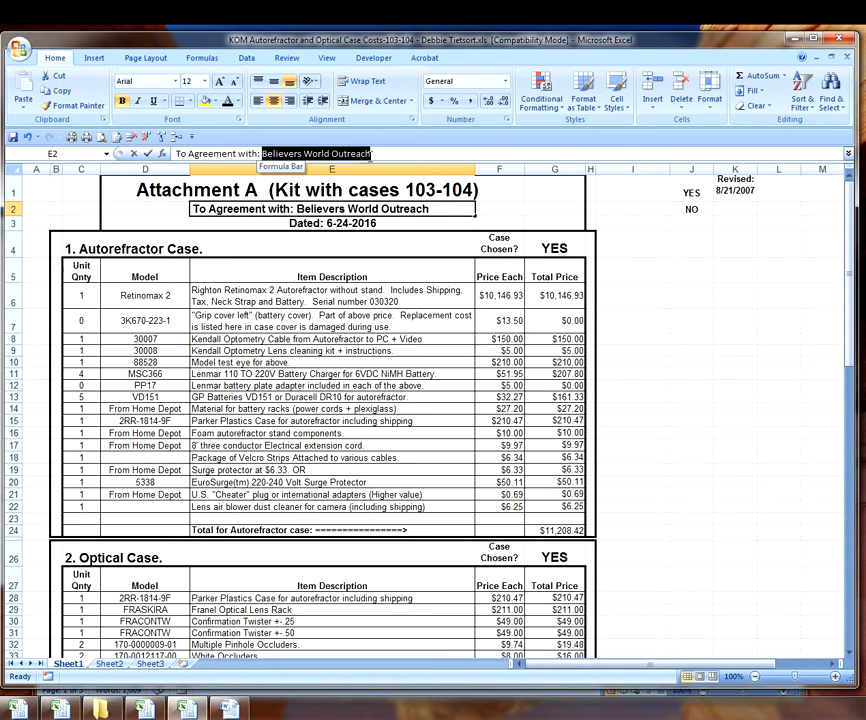
right_click(340, 155)
click(371, 180)
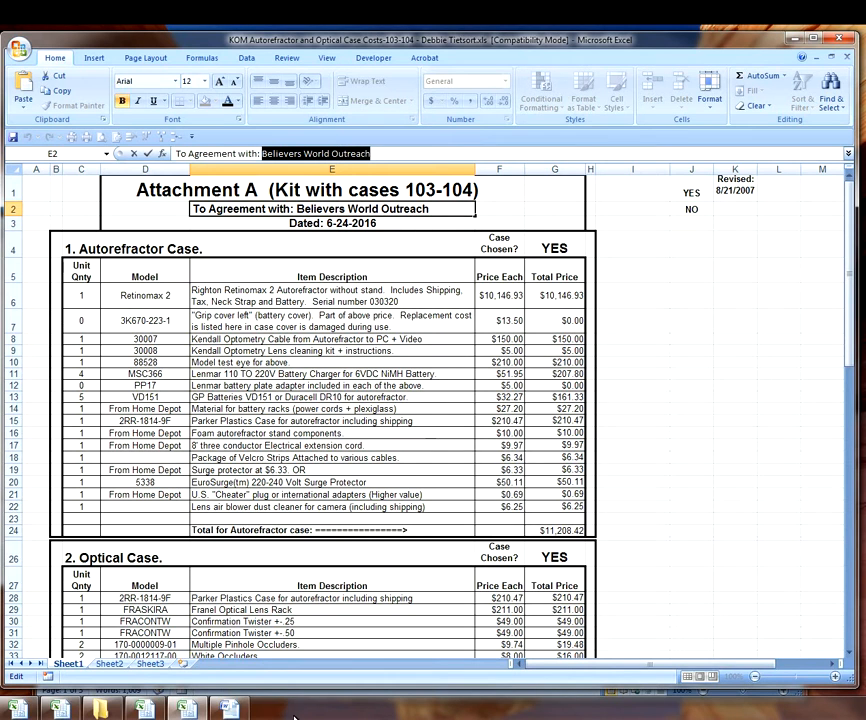
click(225, 712)
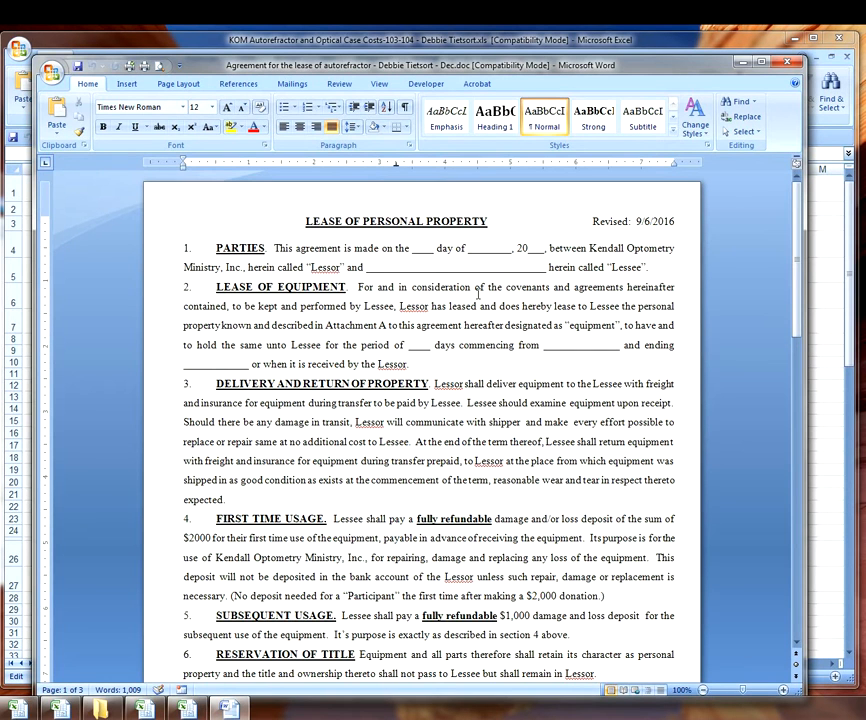
drag(367, 268, 543, 267)
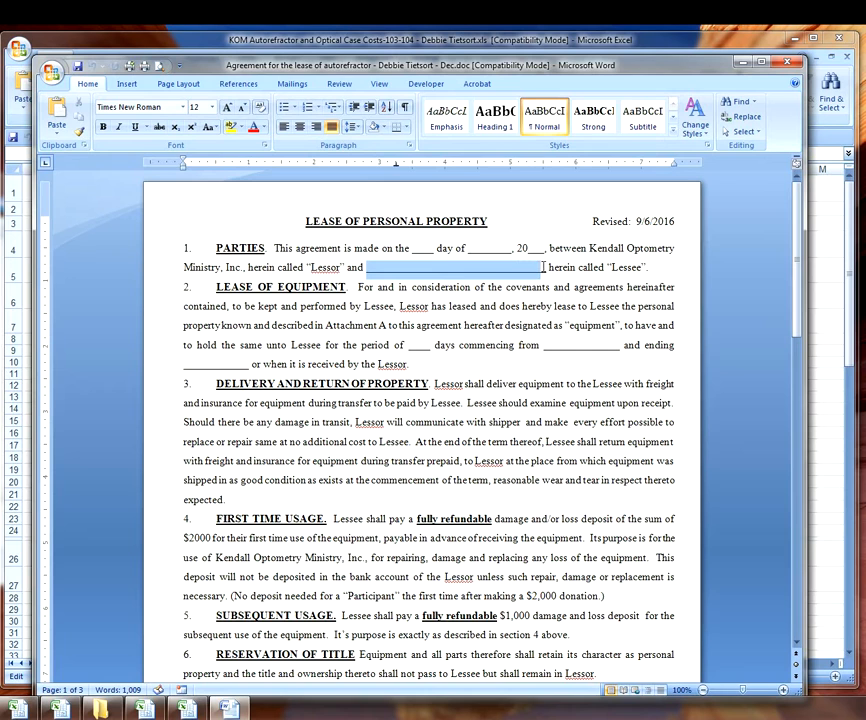
right_click(439, 274)
click(468, 308)
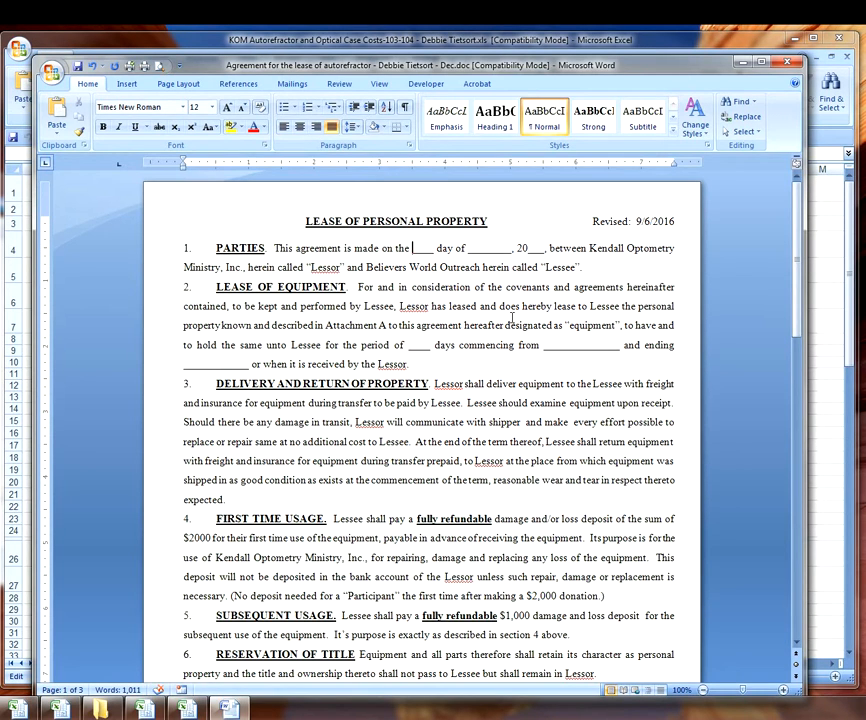
- Fill the agreement date as the 15th day of November, 2016, removing the blank underlines
text(15th)
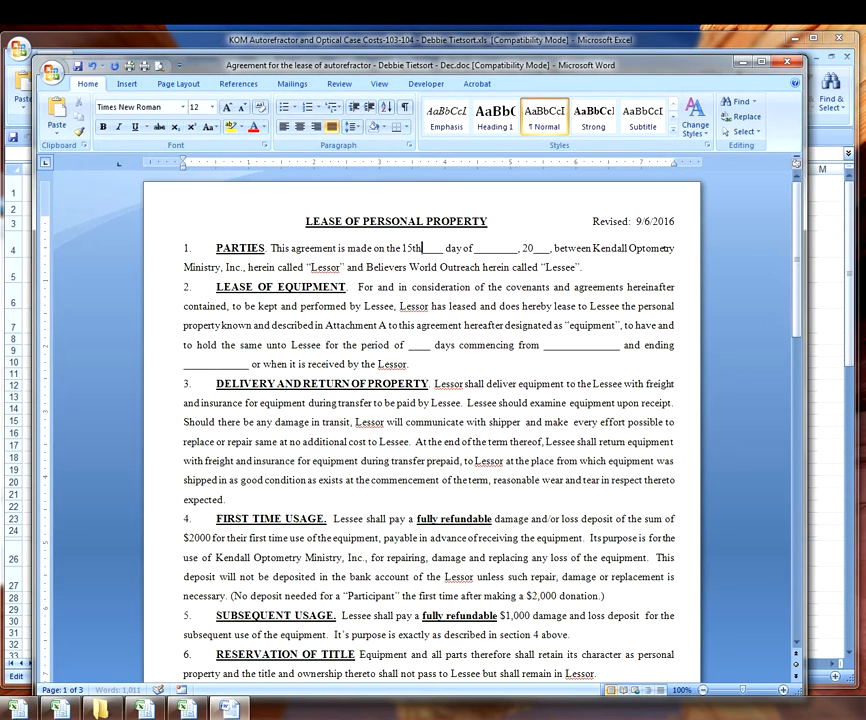
key(Delete)
key(Delete)
key(Delete)
key(Delete)
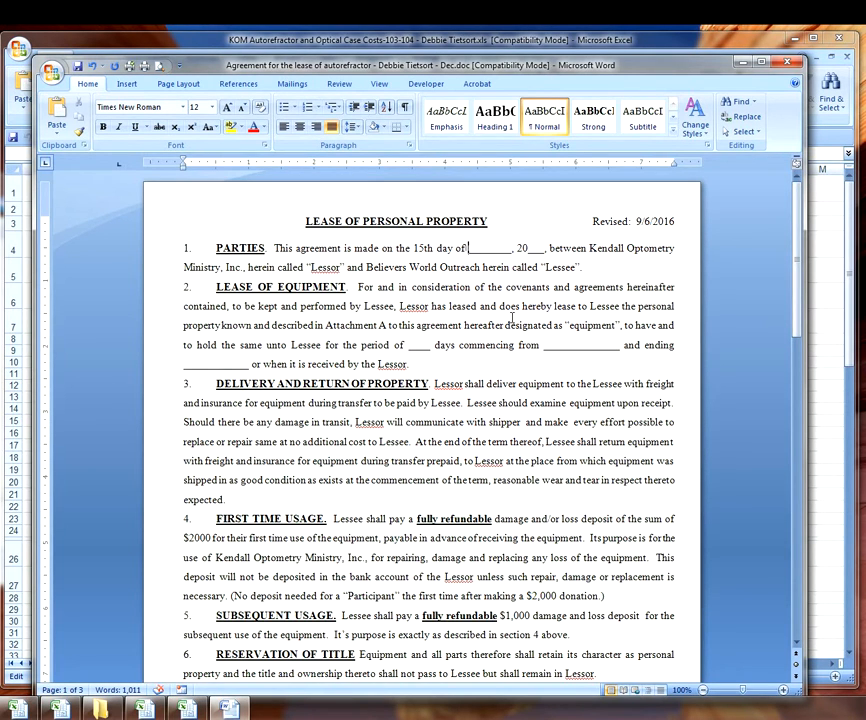
text(Novembe)
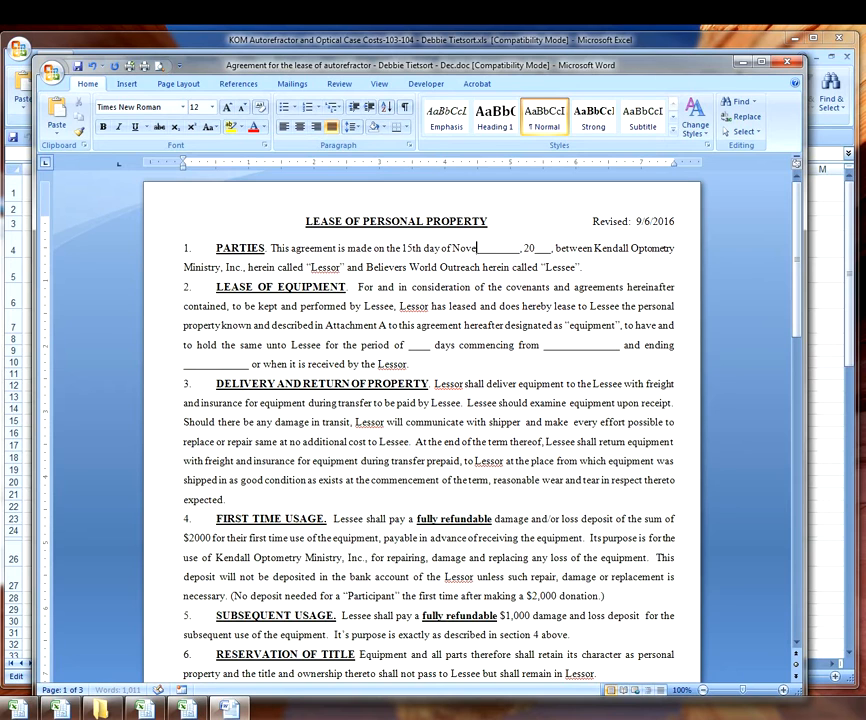
text(r)
key(Delete)
key(Delete)
key(Delete)
key(Delete)
key(Delete)
key(Delete)
key(Delete)
key(Delete)
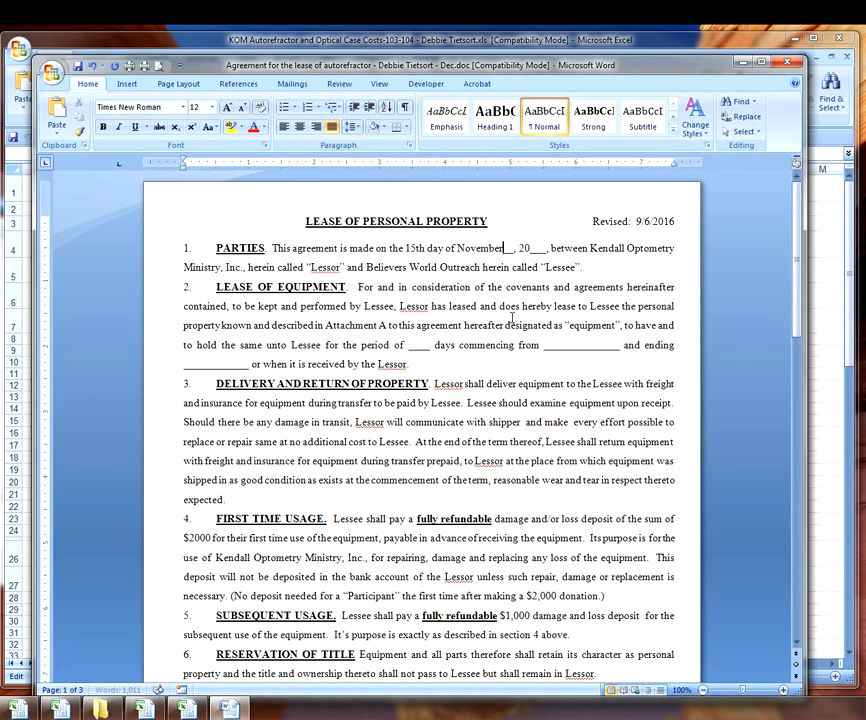
key(Right)
key(Right)
key(Right)
key(Right)
text(1)
key(Delete)
text(6)
key(Delete)
key(Delete)
key(Delete)
key(Delete)
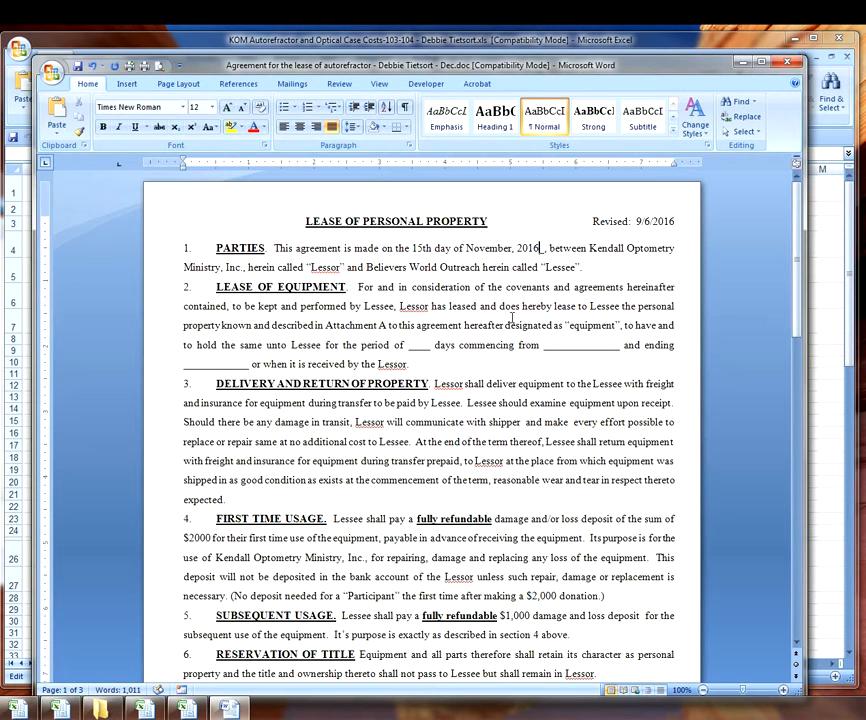
text(,)
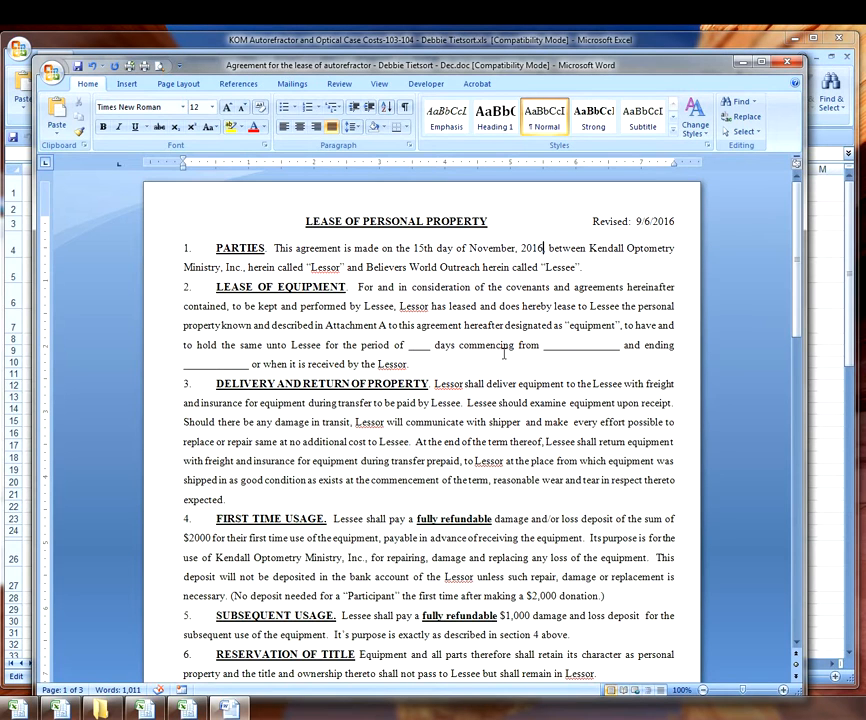
- Read the out date in S15 of Kit in-out status and enter December 9th, 2016 as the commencement date
click(543, 345)
click(60, 710)
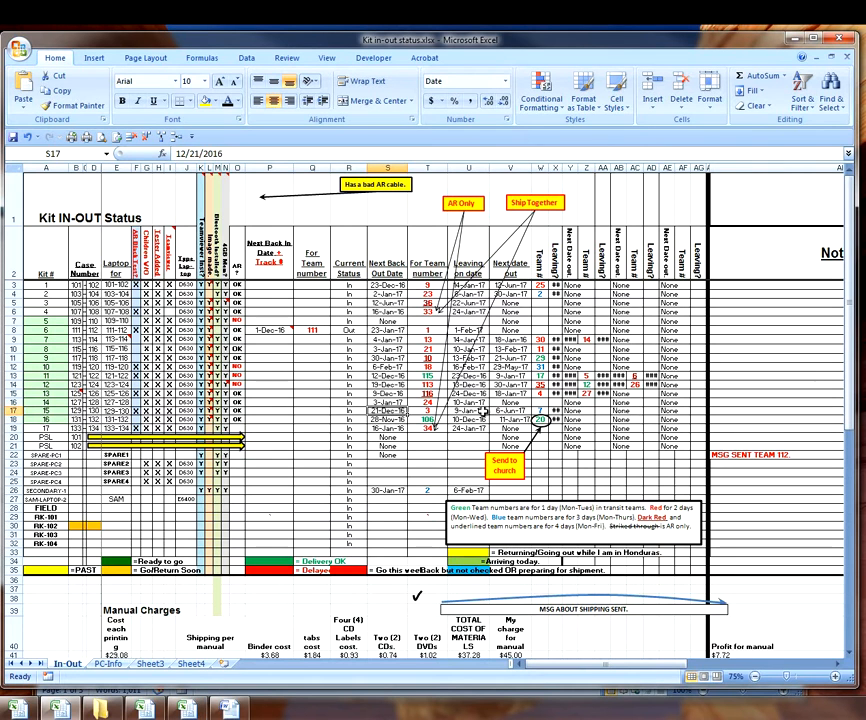
click(426, 393)
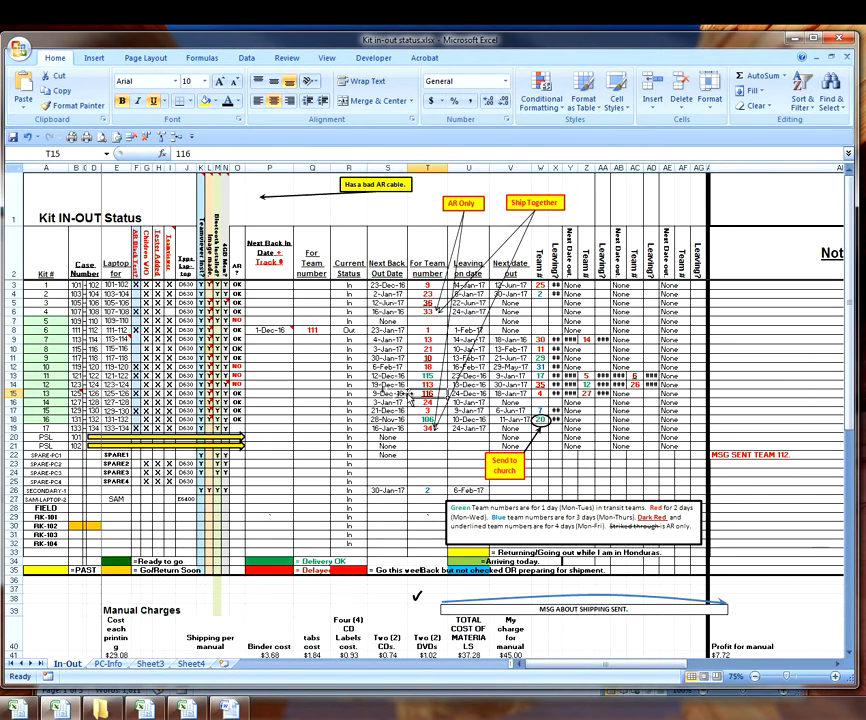
click(387, 396)
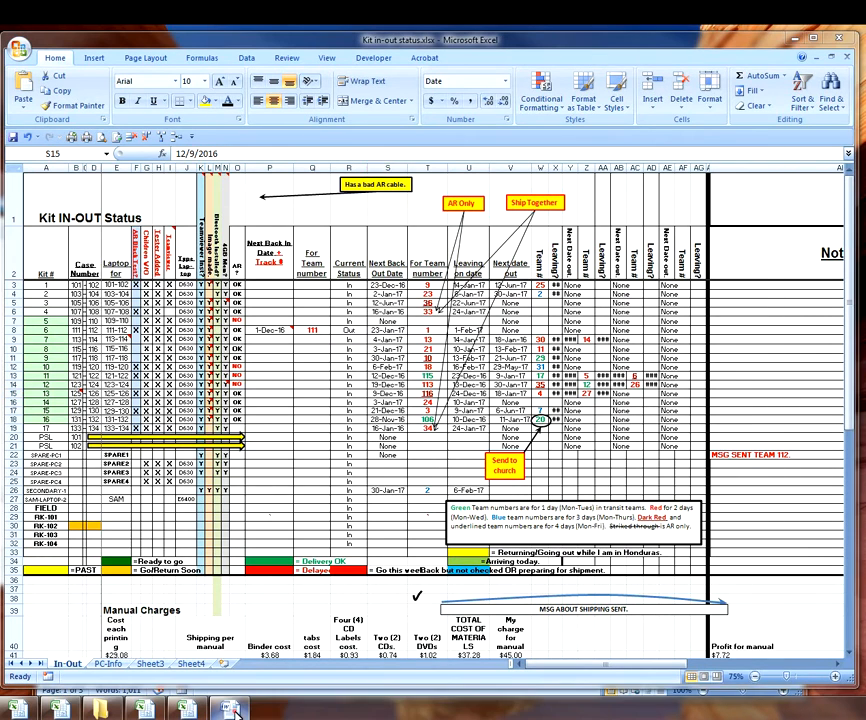
click(226, 708)
text(December )
text(9th, 2)
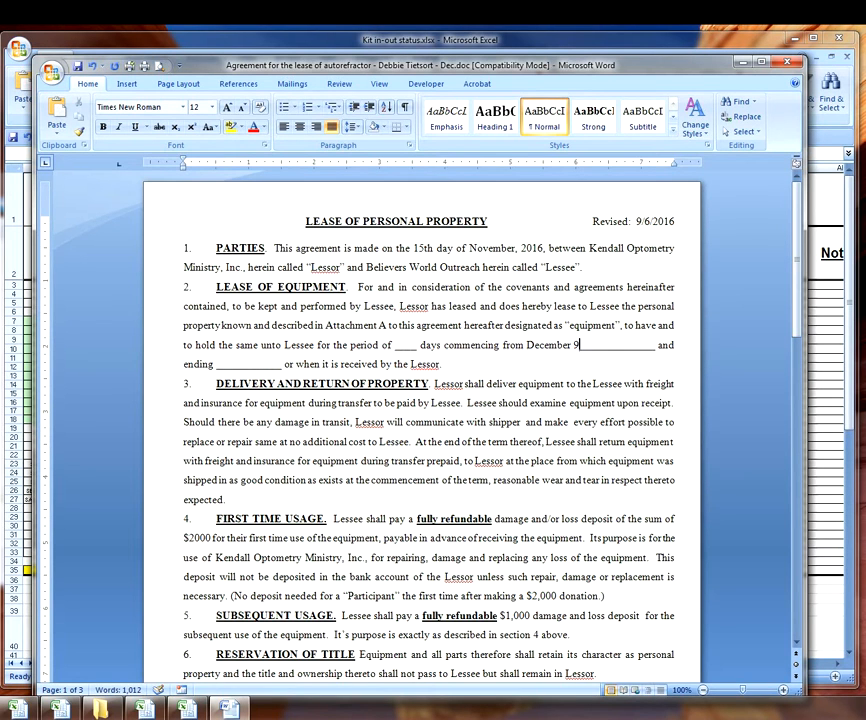
text(0)
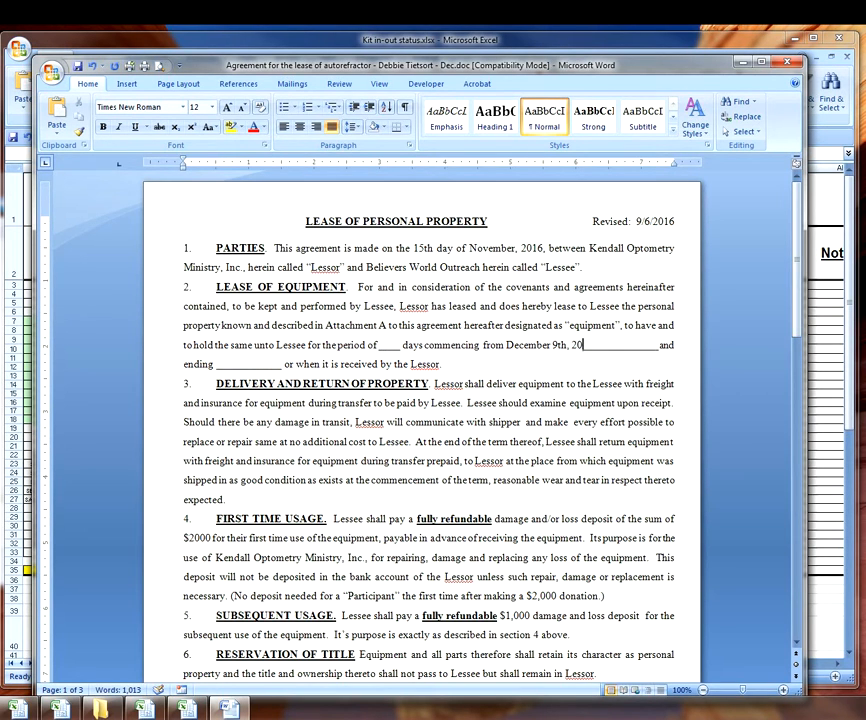
text(16)
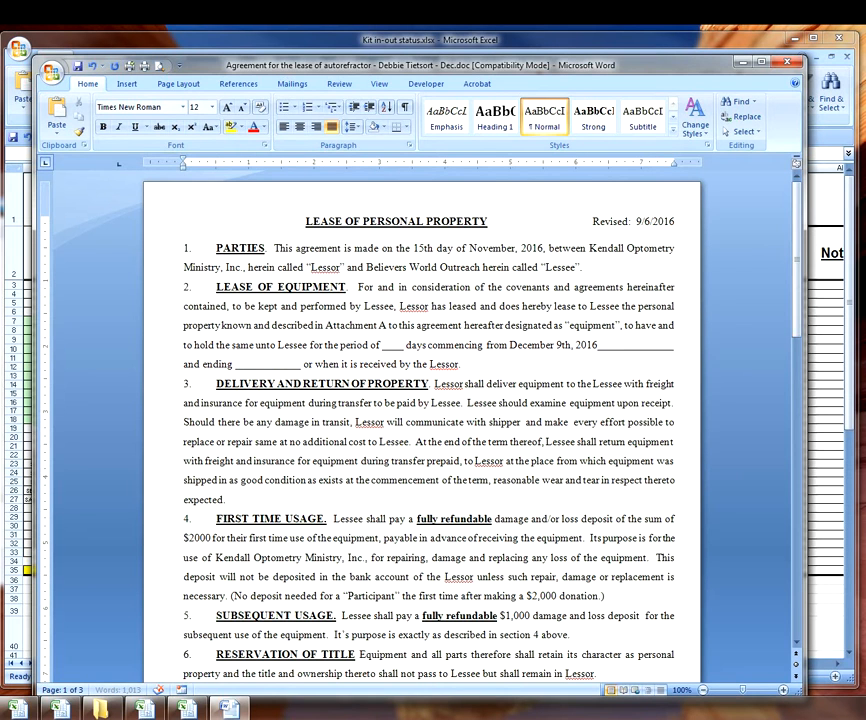
key(Delete)
key(Delete)
key(Delete)
key(Delete)
key(Delete)
key(Delete)
key(Delete)
key(Delete)
key(Delete)
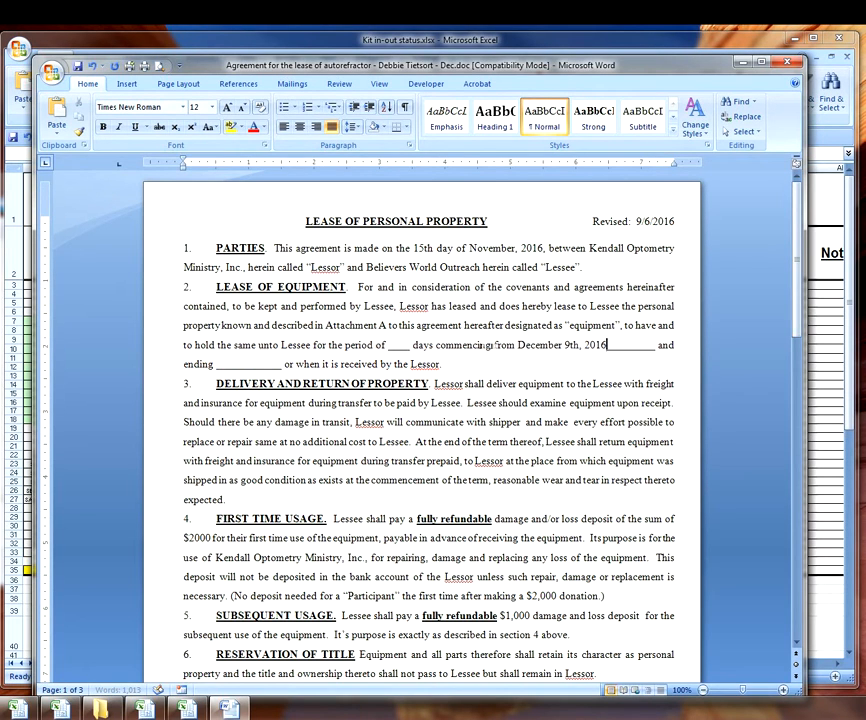
key(Delete)
key(Delete)
key(Delete)
key(Delete)
key(Delete)
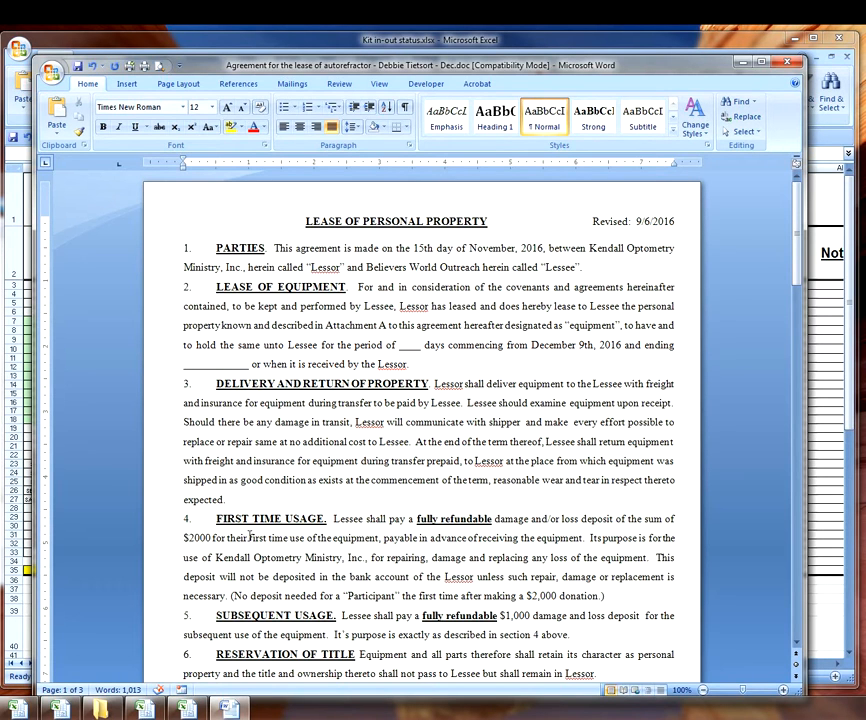
click(60, 708)
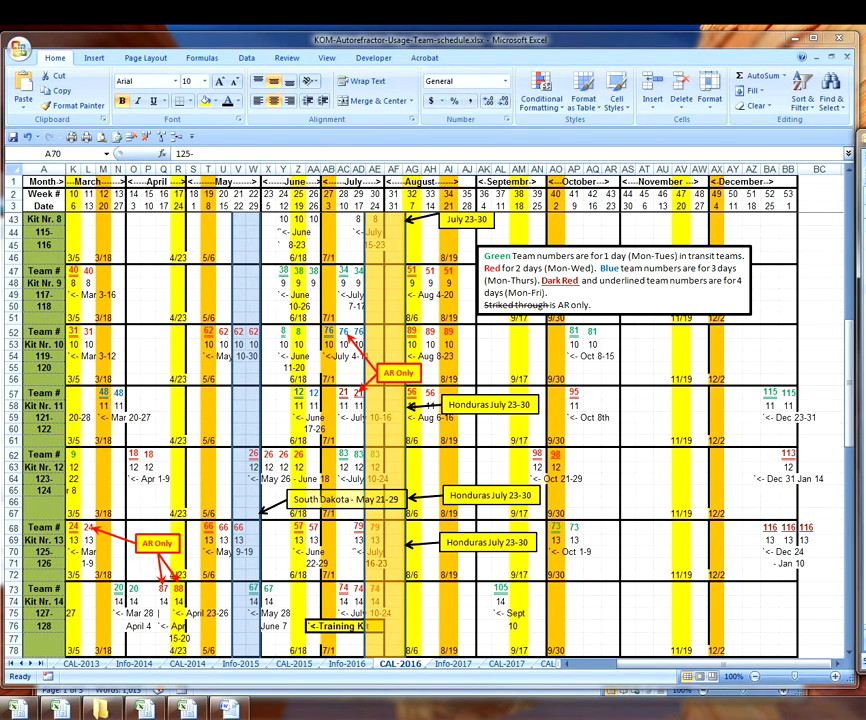
drag(770, 78, 393, 100)
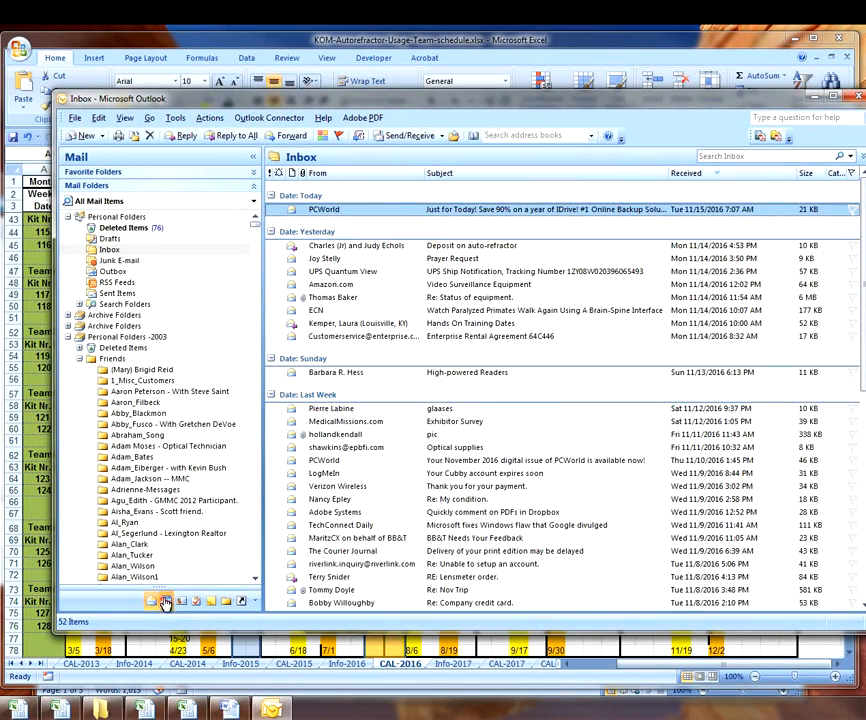
click(165, 602)
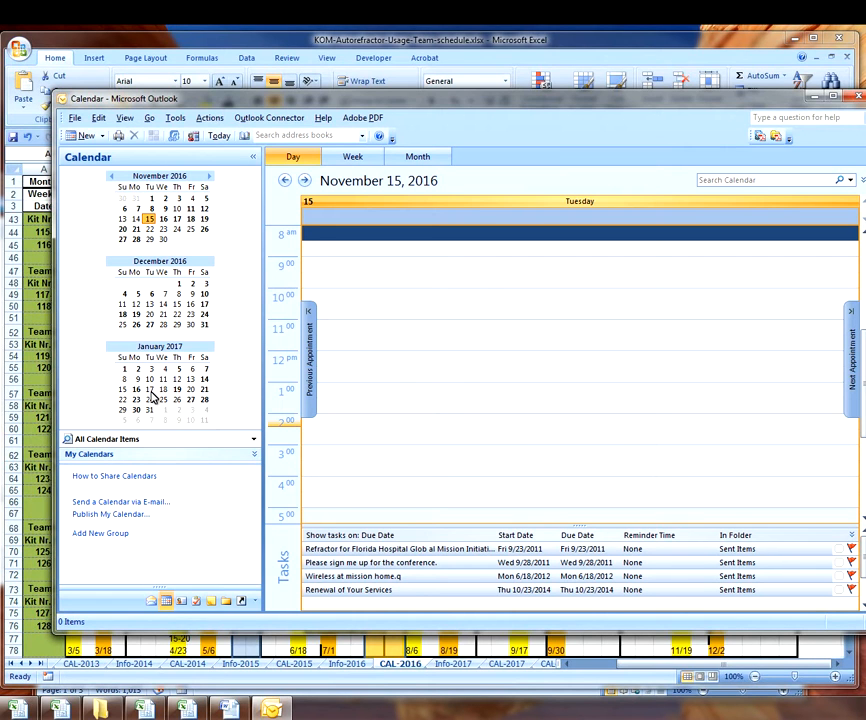
drag(446, 100, 865, 90)
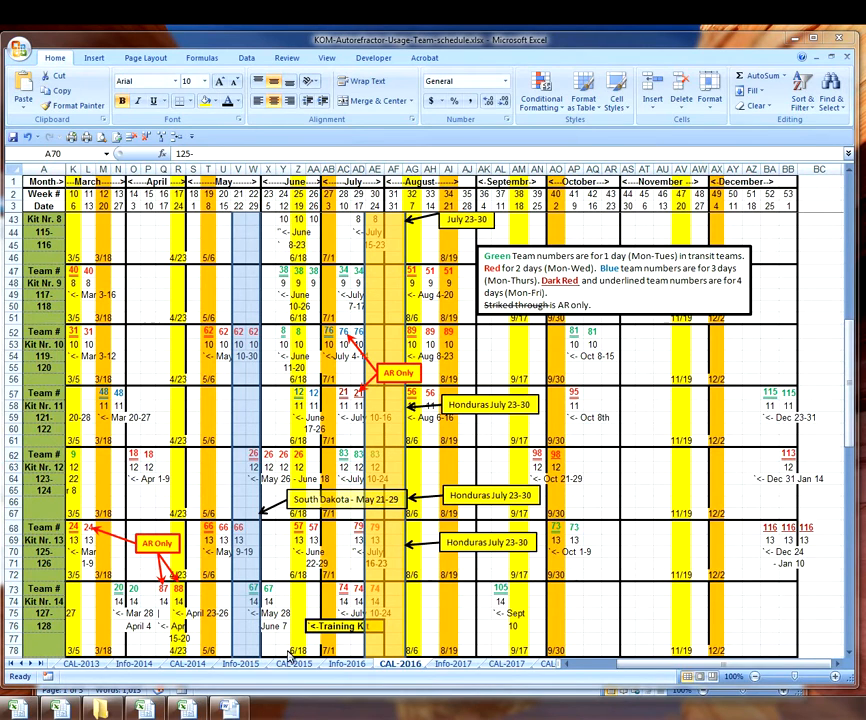
key(alt+Tab)
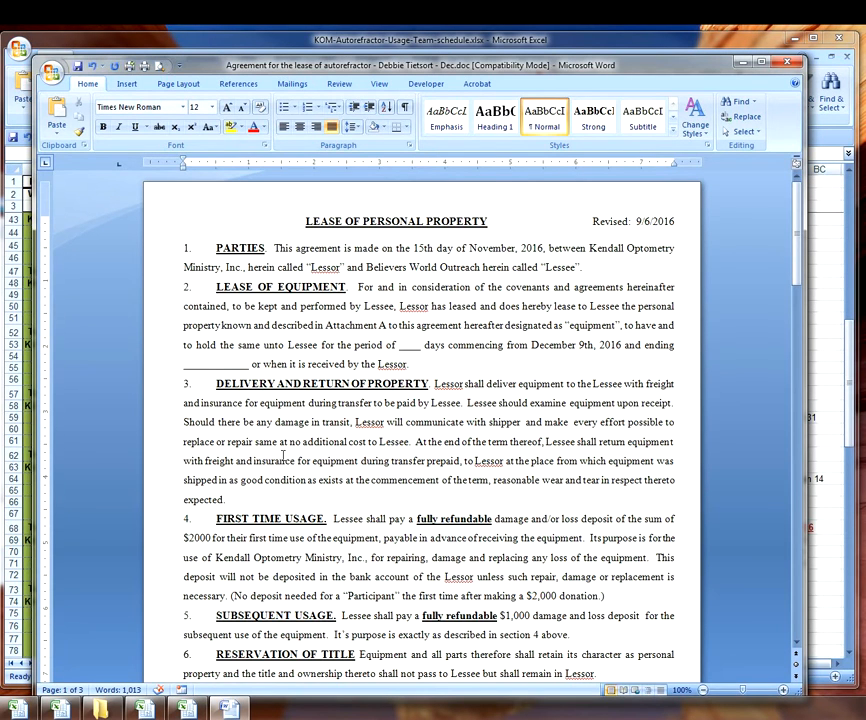
- Enter January 17th, 2017 as the lease end date, clearing its underline
text(Jan)
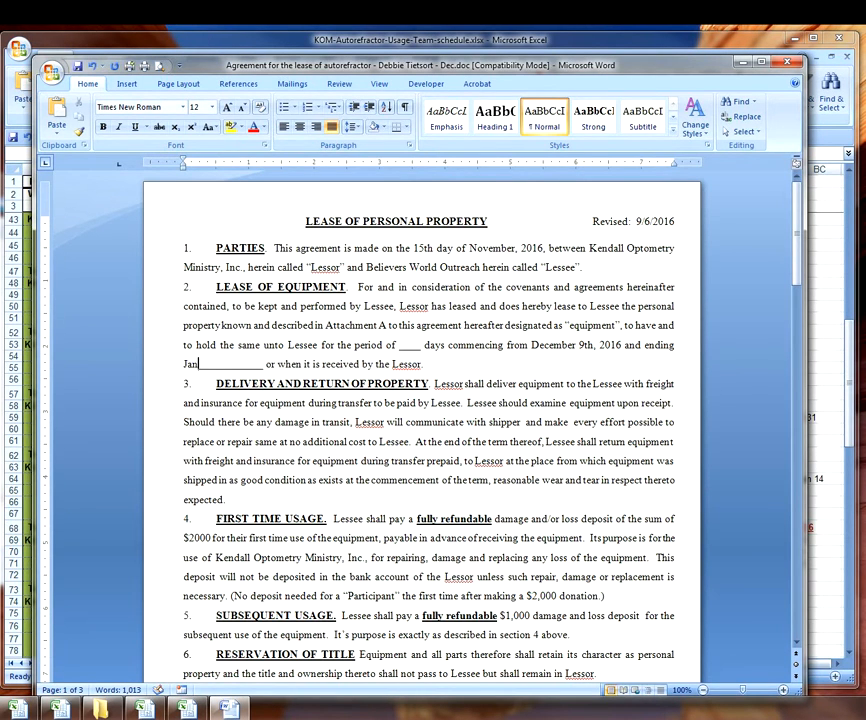
text(uary 17t)
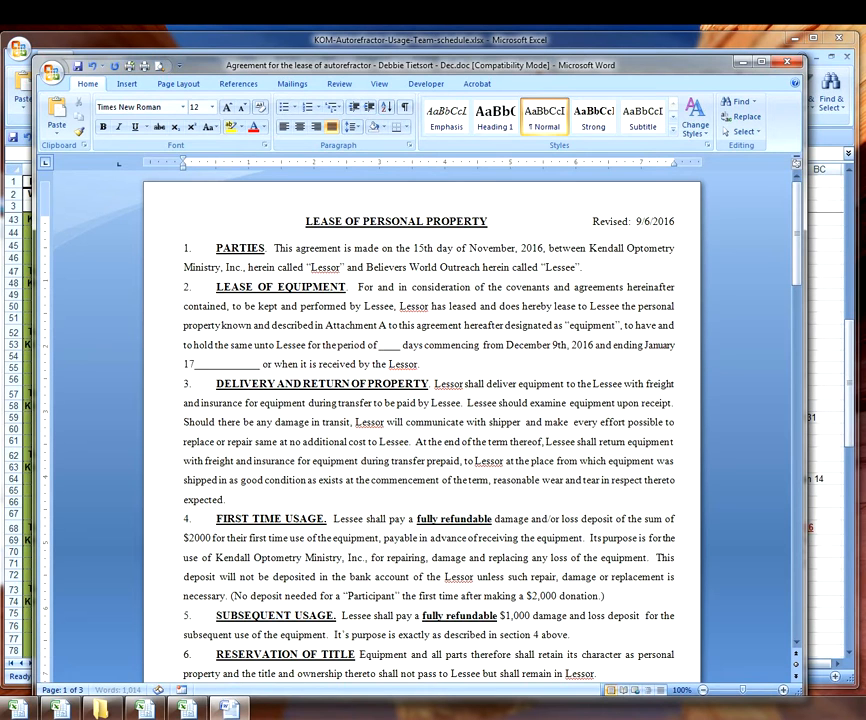
text(h, 2017)
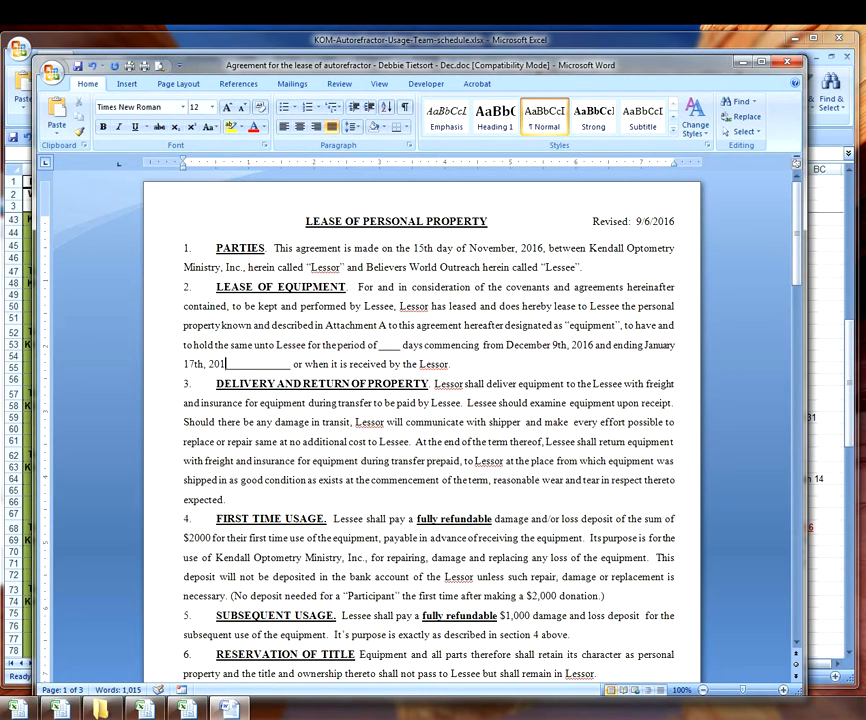
key(Delete)
key(Delete)
key(Delete)
key(Delete)
key(Delete)
key(Delete)
key(Delete)
key(Delete)
key(Delete)
key(Delete)
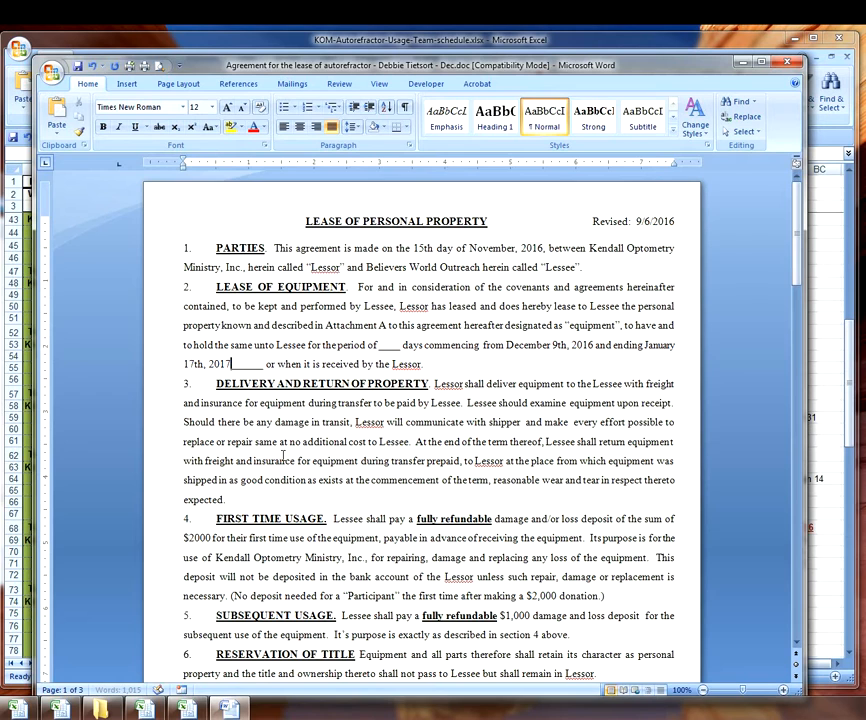
key(Delete)
key(Delete)
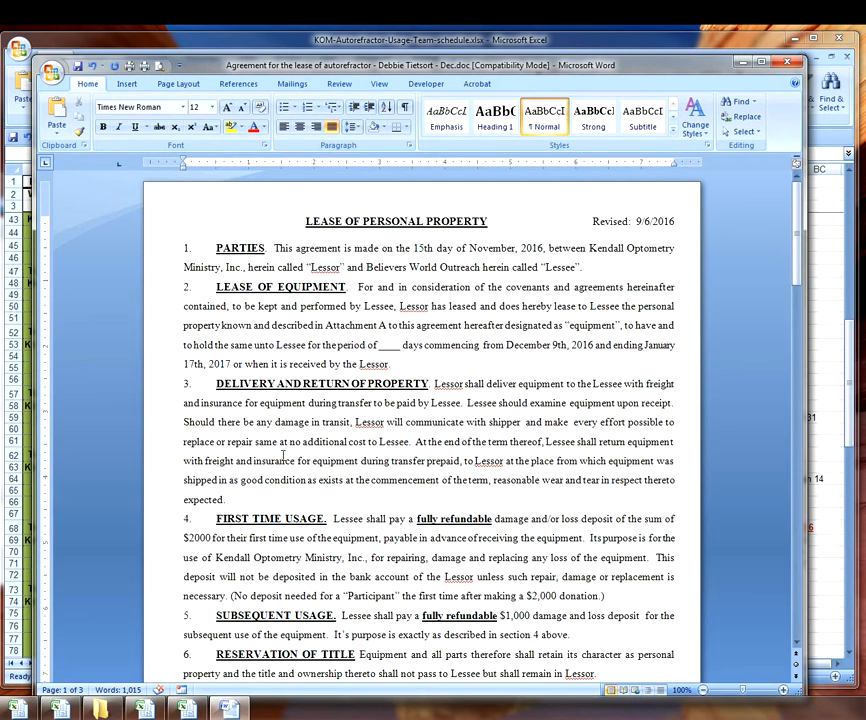
- Enter 39 as the lease period in days and scroll down to page 2
text(39)
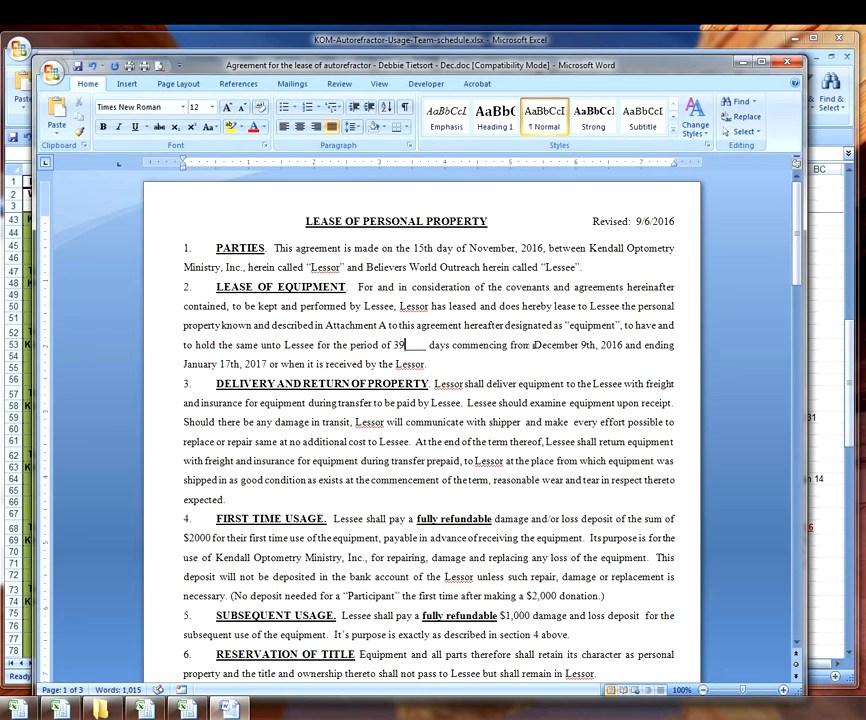
key(Delete)
key(Delete)
key(Delete)
key(Delete)
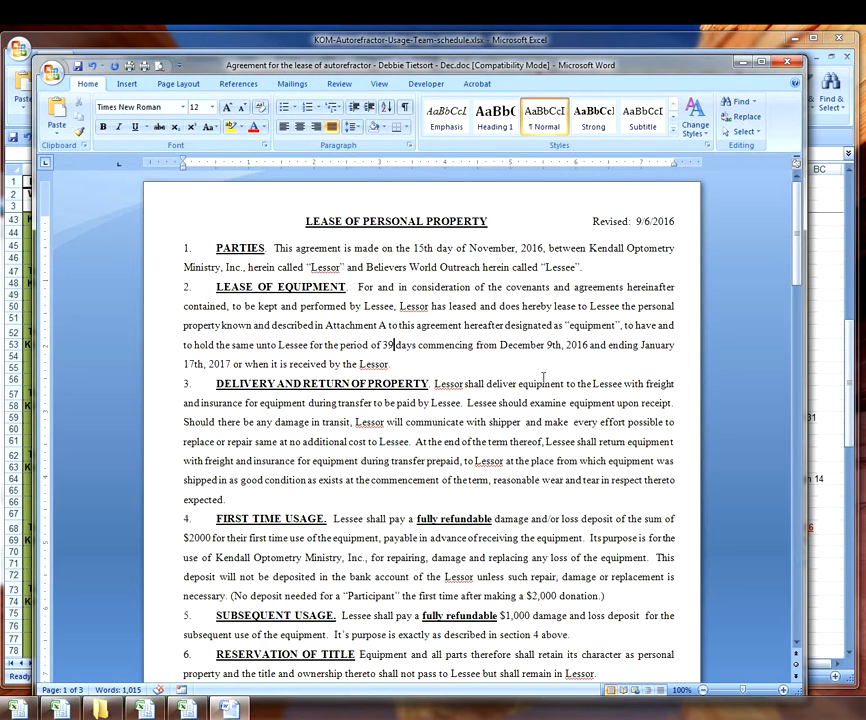
click(393, 344)
scroll(434, 402, down, 13)
scroll(434, 397, down, 7)
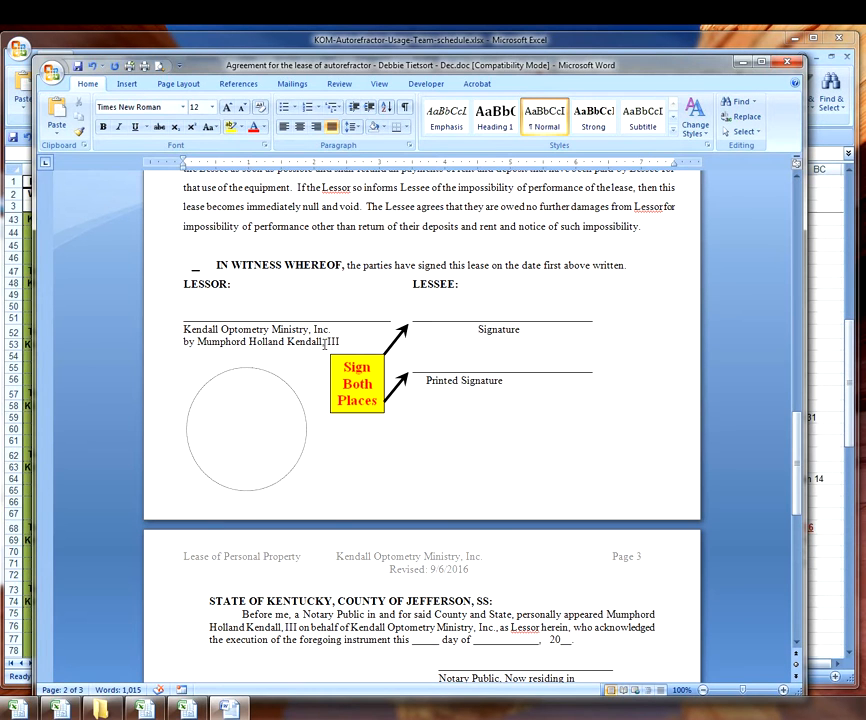
scroll(236, 354, down, 2)
scroll(236, 354, down, 5)
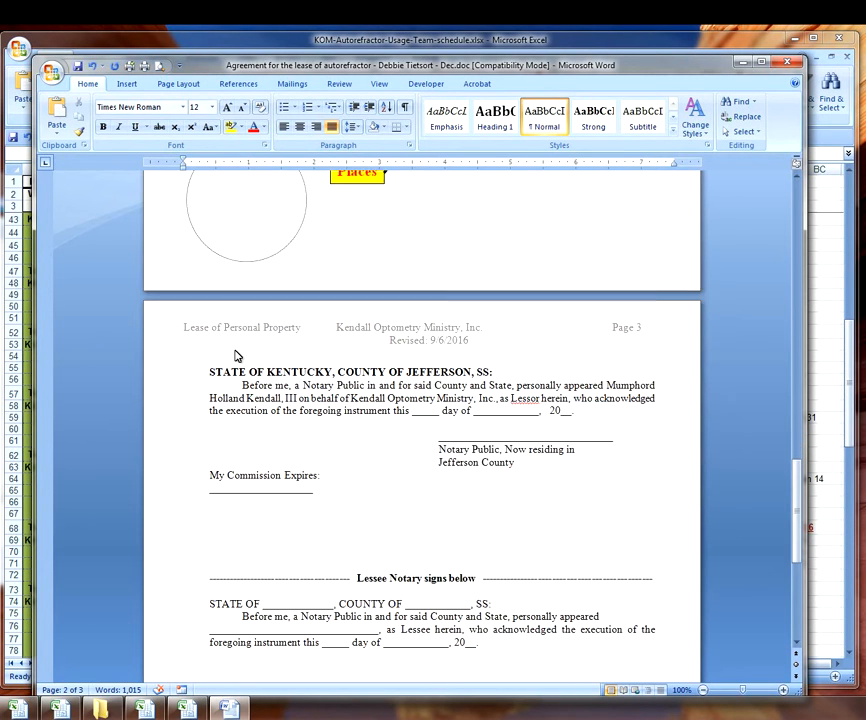
scroll(236, 350, down, 2)
scroll(265, 356, up, 4)
scroll(265, 356, up, 6)
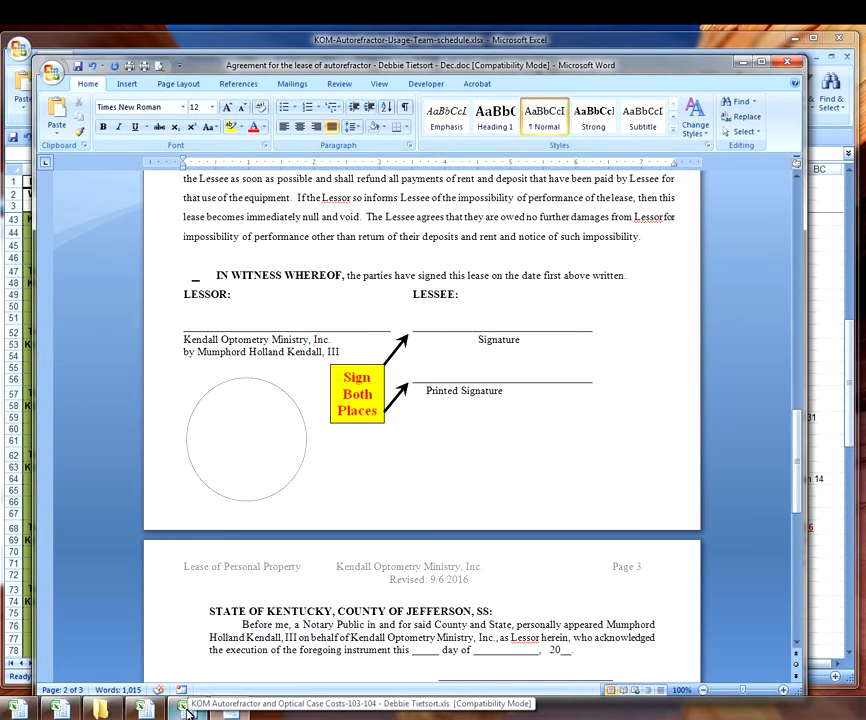
click(147, 711)
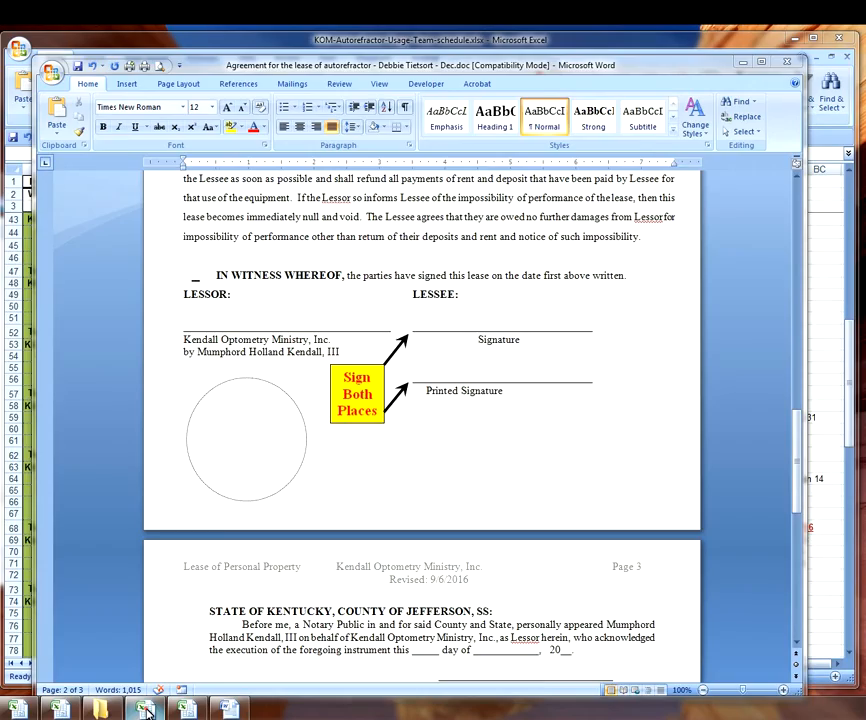
scroll(352, 350, down, 14)
scroll(352, 350, down, 8)
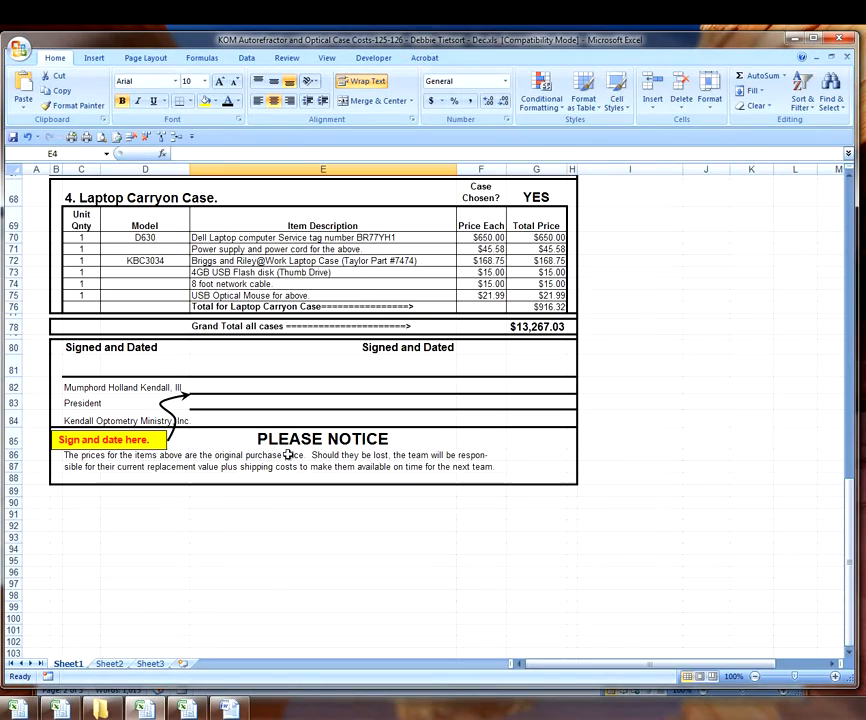
scroll(277, 440, up, 20)
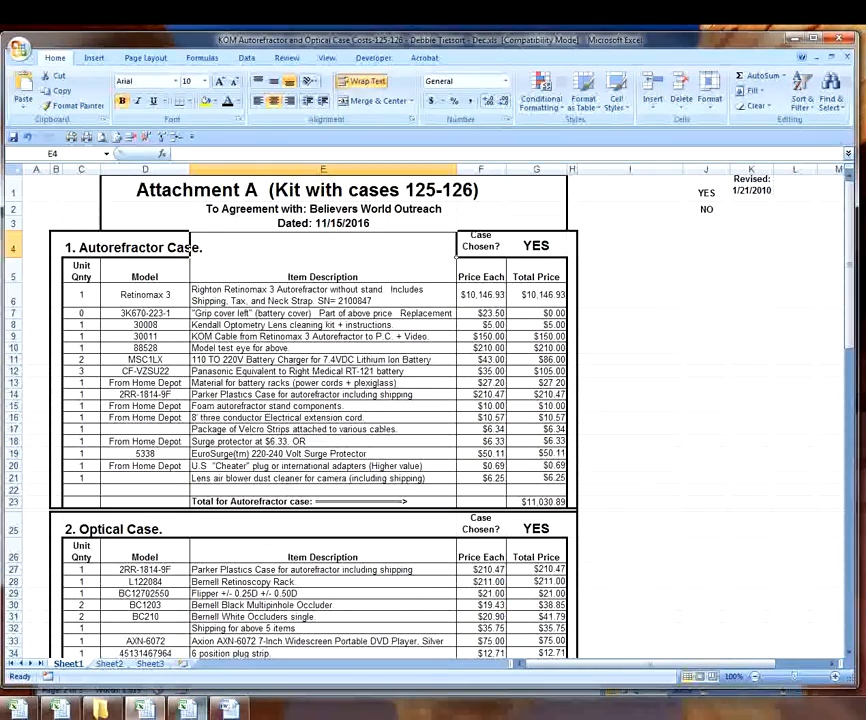
click(228, 707)
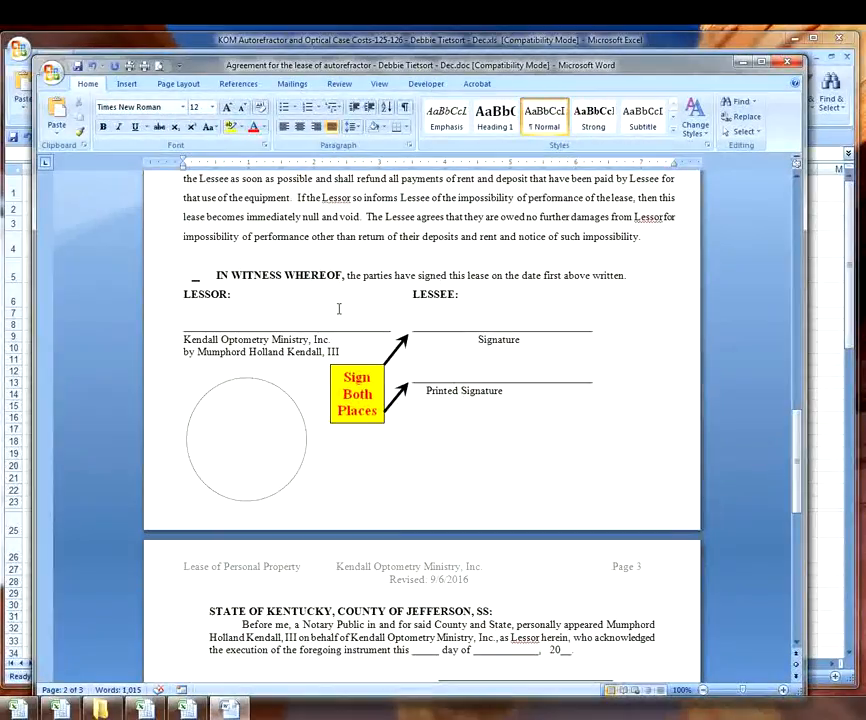
click(327, 275)
scroll(327, 275, up, 4)
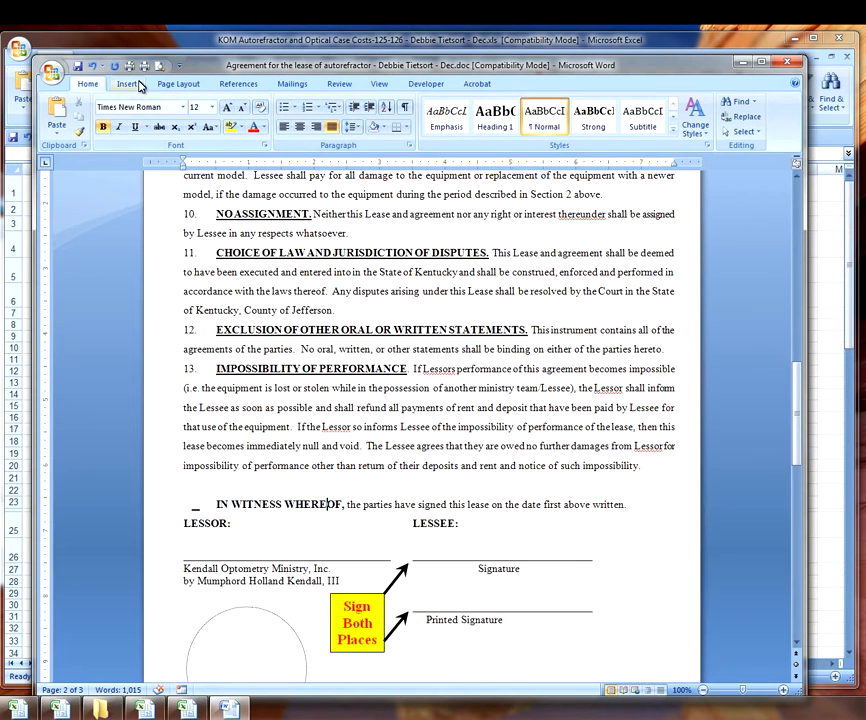
- Print the lease agreement with the number of copies set to 2
key(ctrl+p)
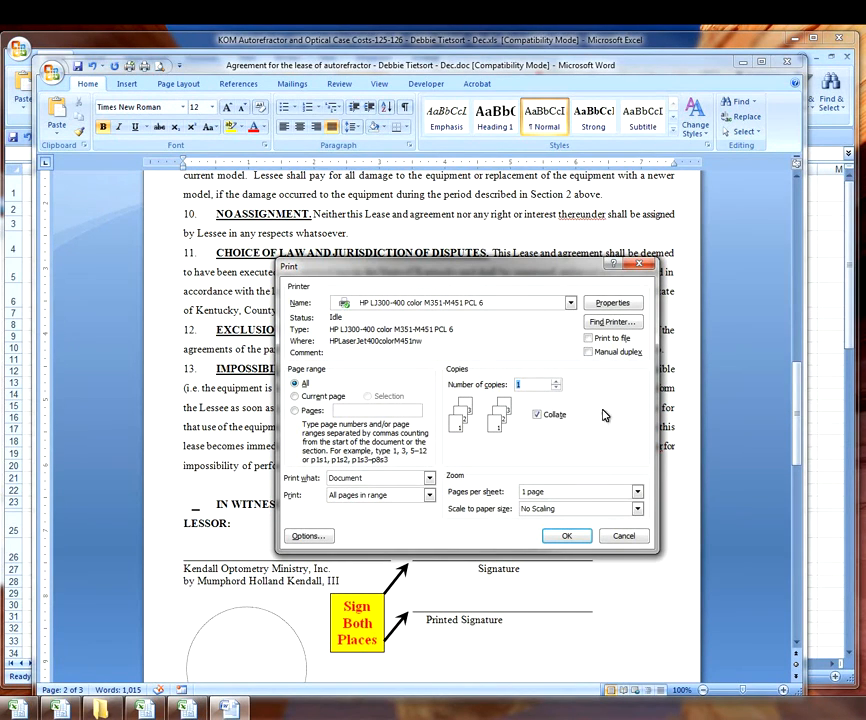
click(556, 381)
click(566, 540)
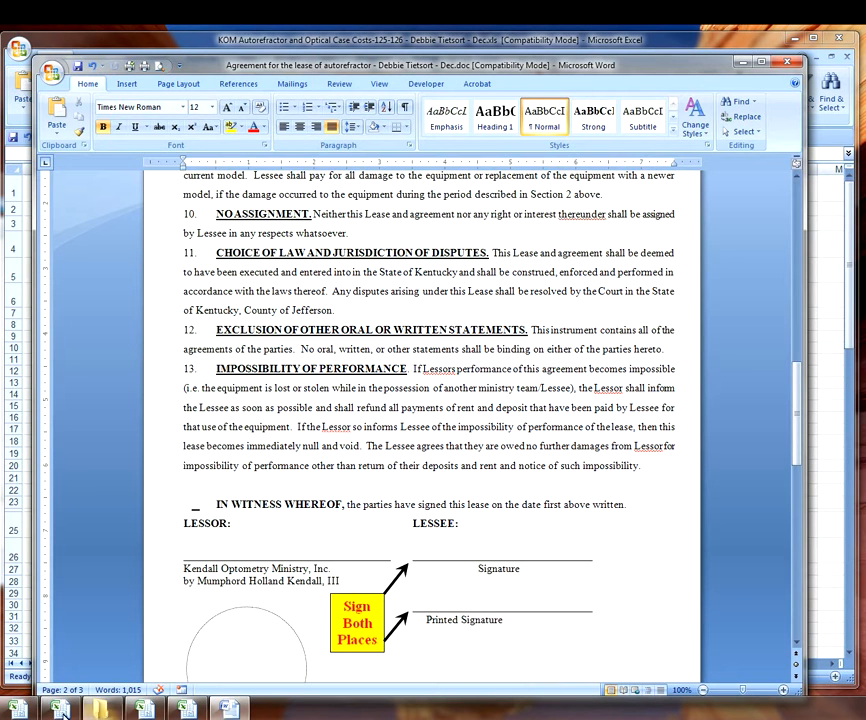
- Open the Kendall Opt Ministry letter template from WORD > Letters and Mailing lists in Explorer
click(104, 710)
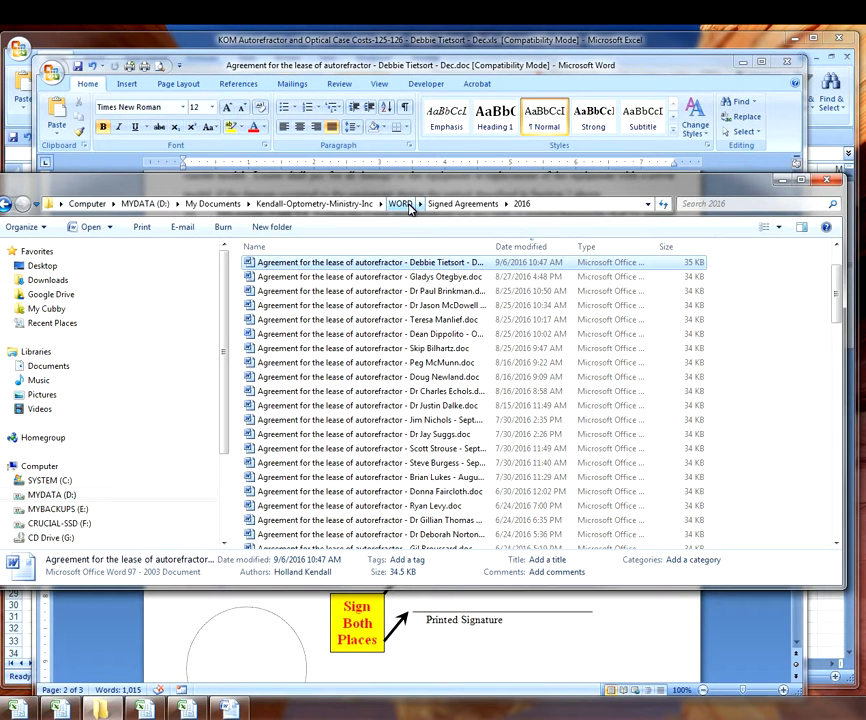
click(401, 204)
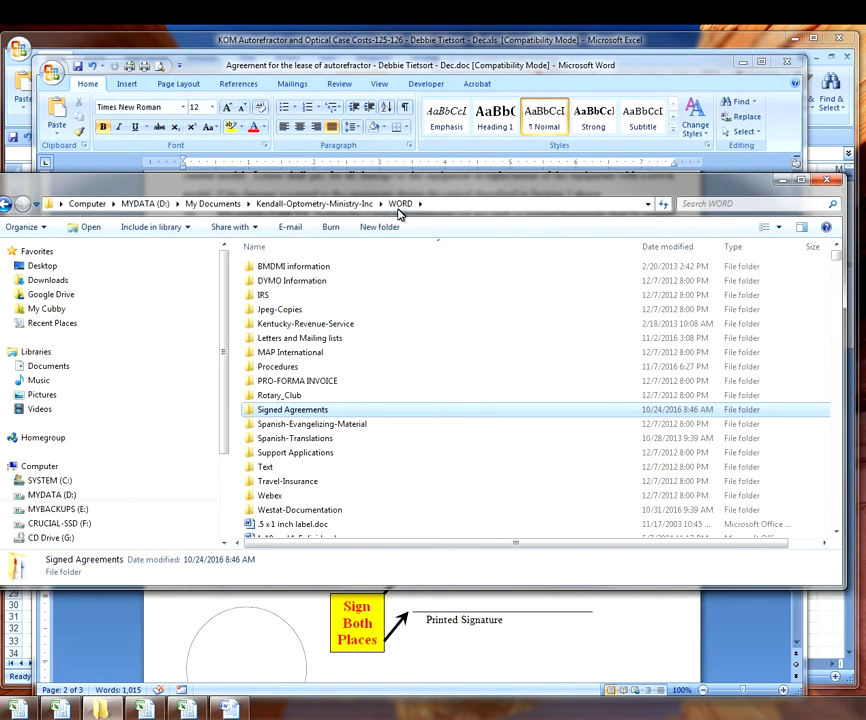
click(290, 339)
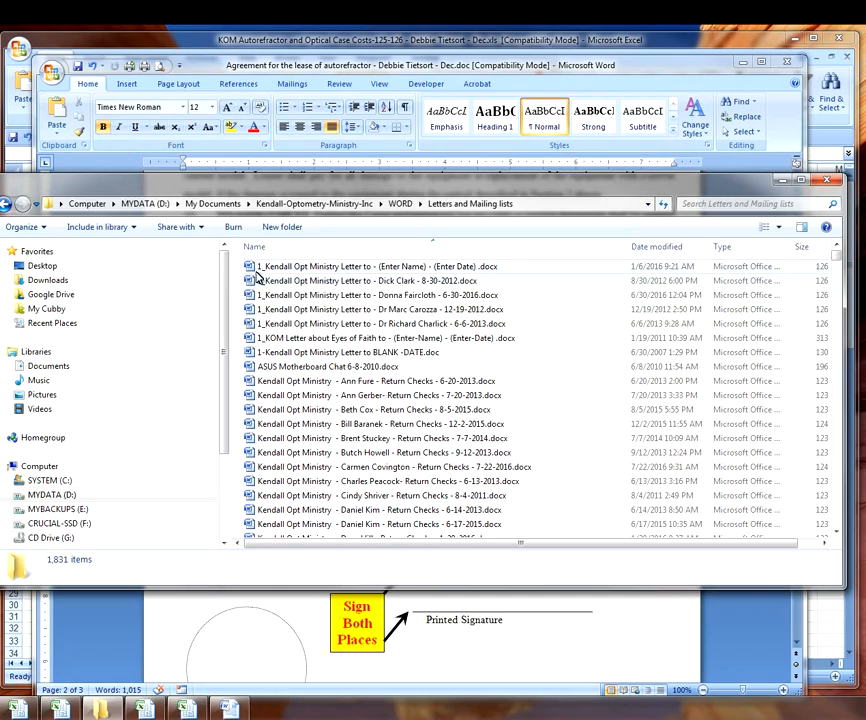
double_click(326, 267)
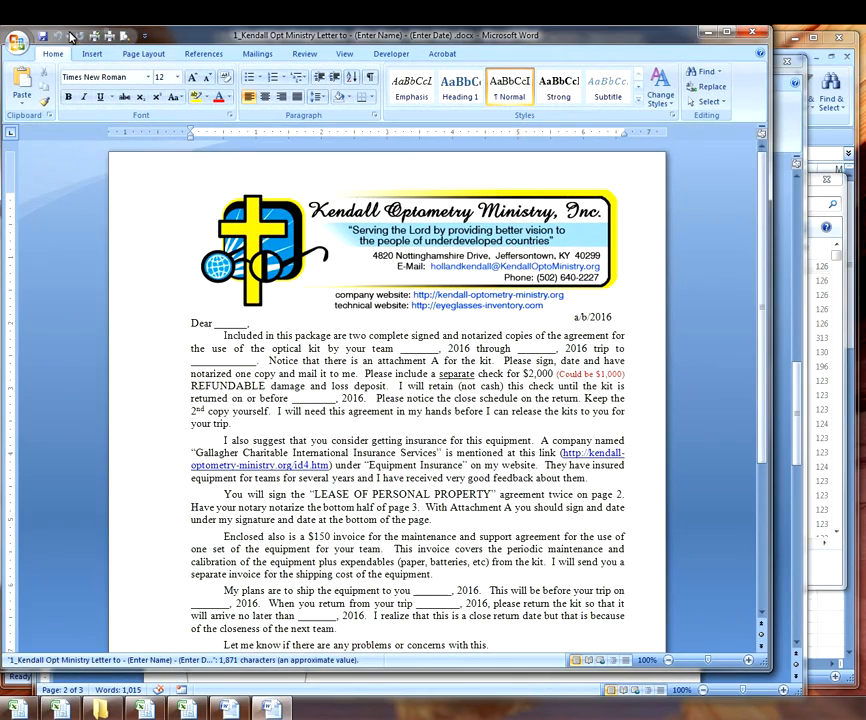
- Save a Word document copy, dropping the 1_ prefix and filling in the recipient's name and 11-15-2016
click(20, 44)
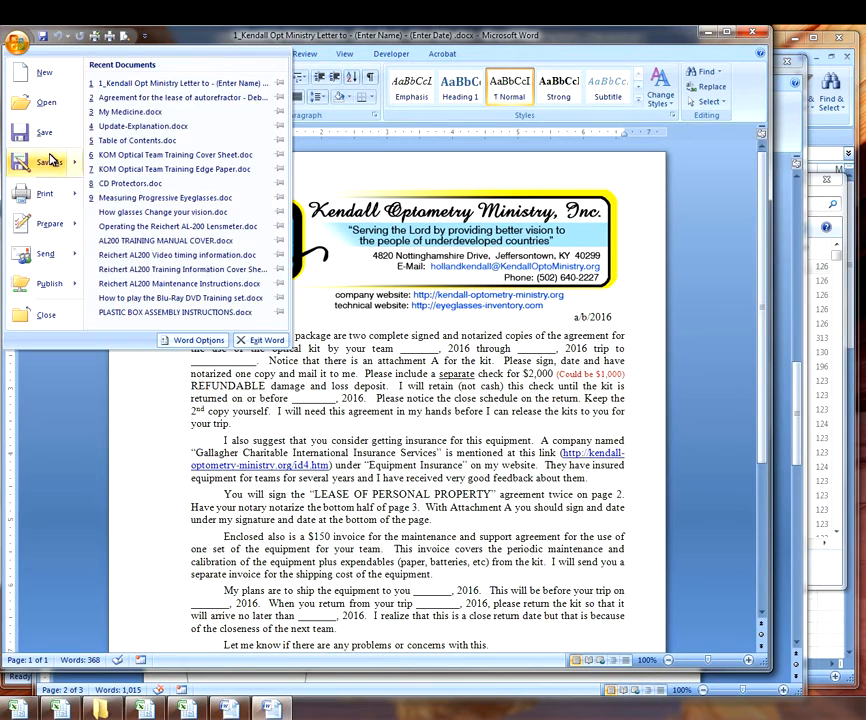
mouse_move(40, 162)
click(130, 85)
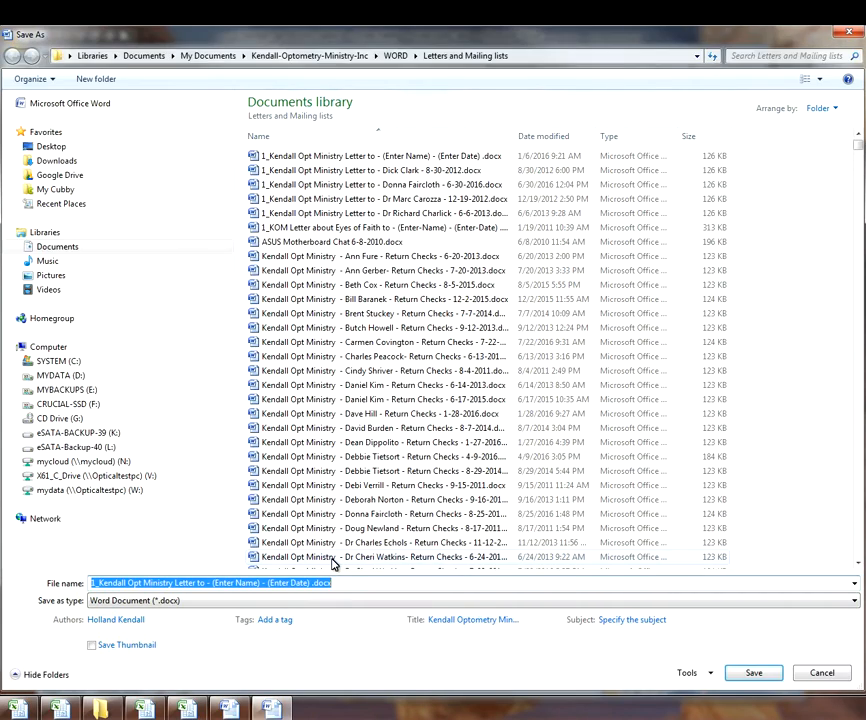
key(Home)
key(Delete)
key(Delete)
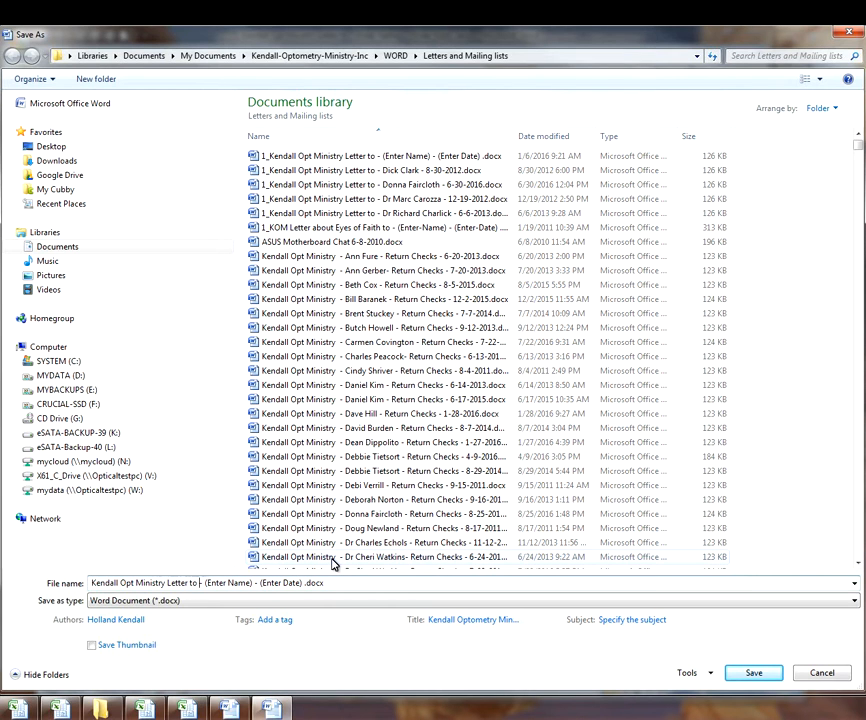
key(shift+Right)
key(shift+Right)
key(shift+Right)
key(shift+Right)
key(shift+Right)
key(shift+Right)
key(shift+Right)
key(shift+Right)
key(shift+Right)
key(shift+Right)
key(Right)
key(Right)
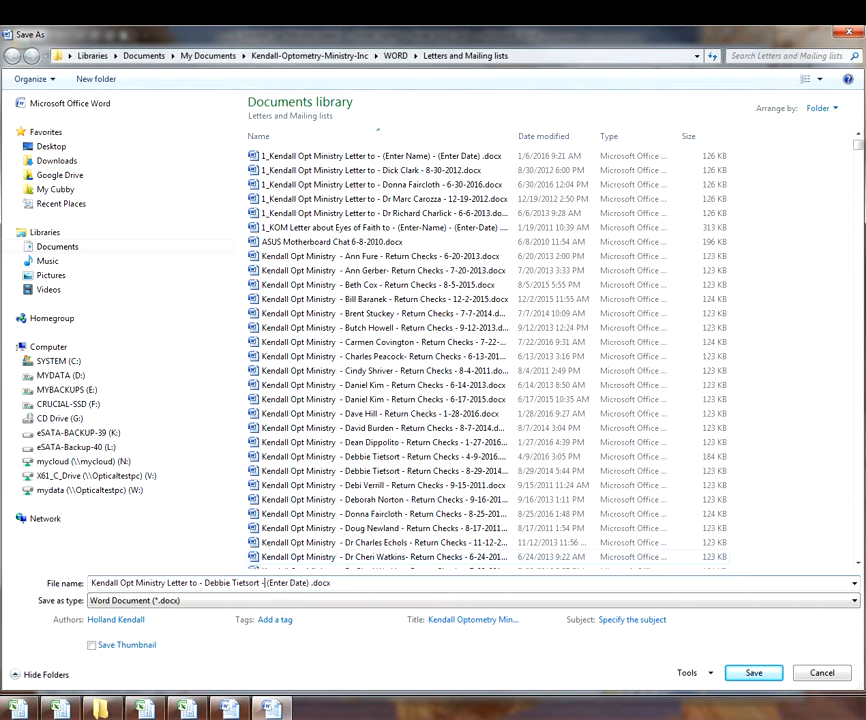
key(shift+Right)
key(shift+Right)
key(shift+Right)
key(shift+Right)
key(shift+Right)
key(shift+Right)
key(shift+Right)
key(shift+Right)
key(shift+Right)
key(shift+Right)
key(shift+Right)
key(shift+Right)
text(11-15-2016)
- Save the renamed letter and change its date to 11/15/2016
click(754, 674)
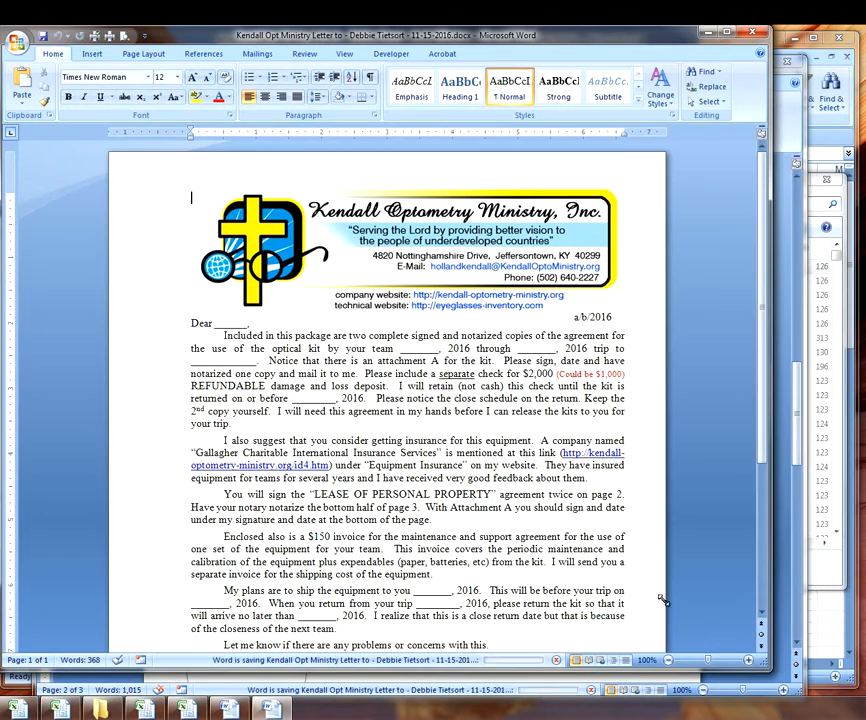
click(578, 317)
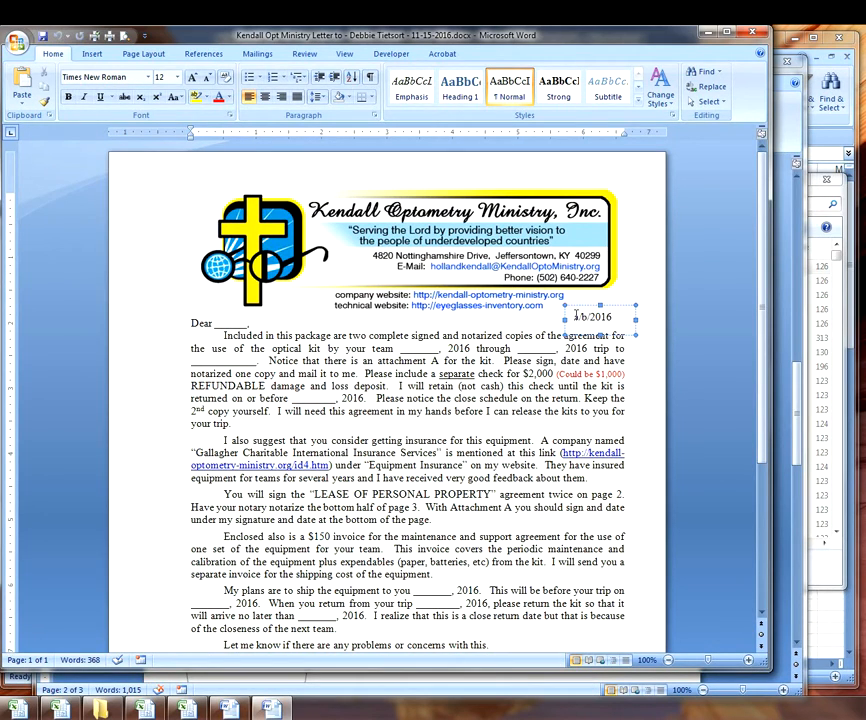
text(11)
key(Delete)
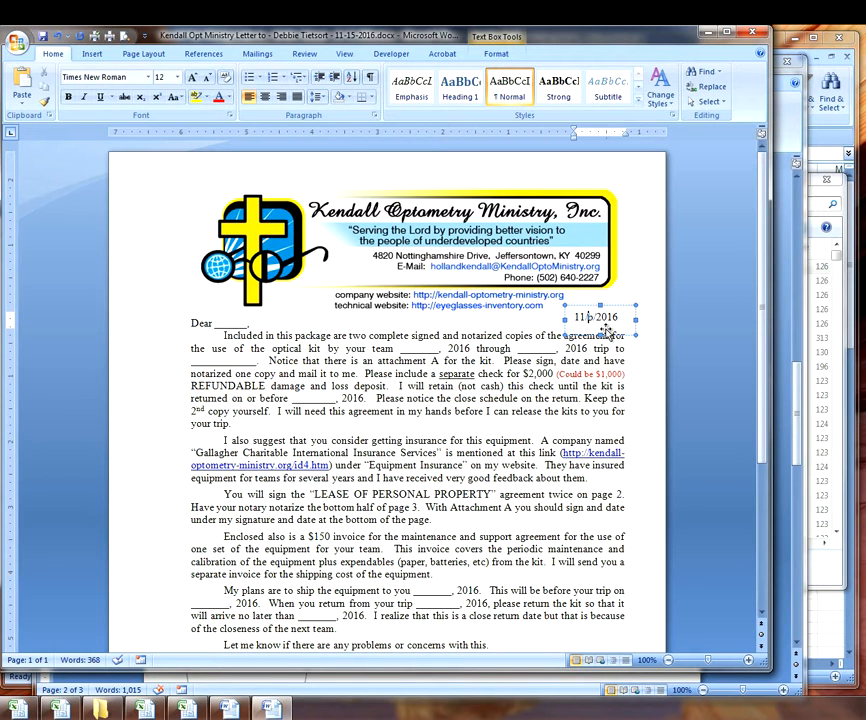
key(Right)
key(Delete)
text(15)
- Address the 'Dear' greeting to the recipient's first name, then check the Excel team schedule
click(219, 323)
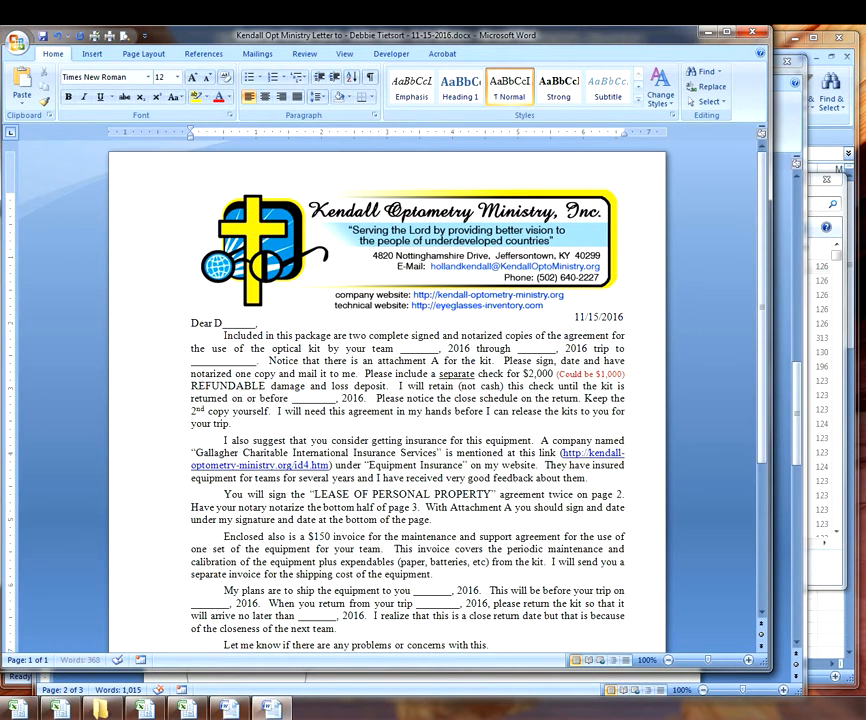
key(Delete)
key(Delete)
key(Delete)
click(401, 348)
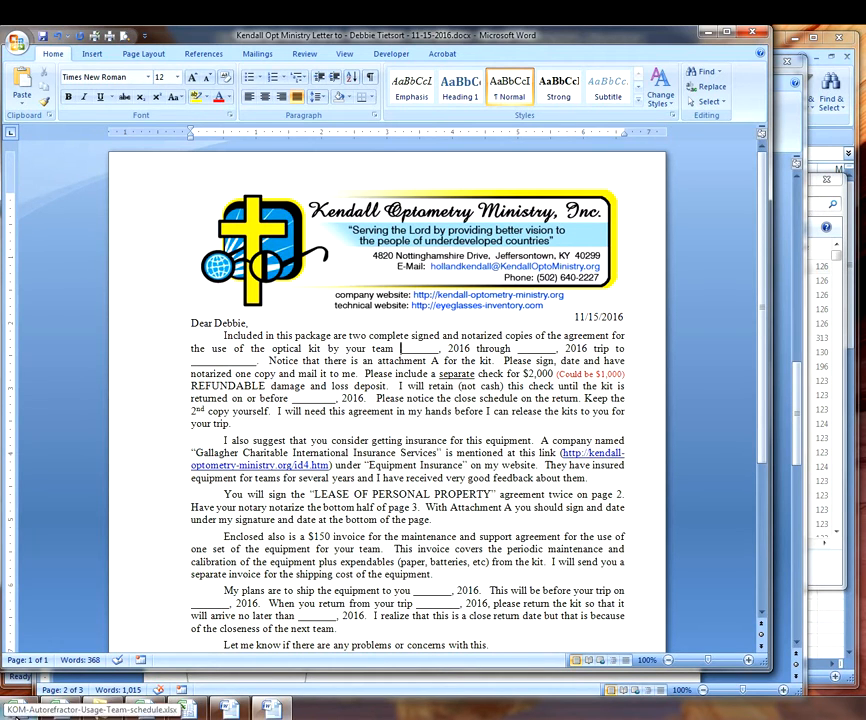
click(272, 707)
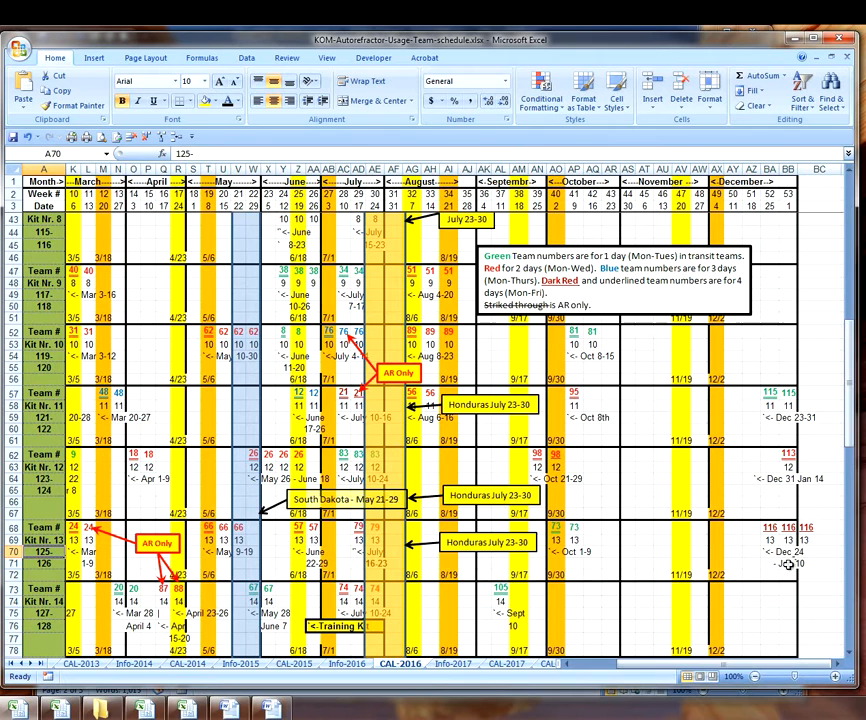
- Look up the team dates in BB70–BB71 and enter December 24th as the kit start date
click(787, 553)
click(787, 563)
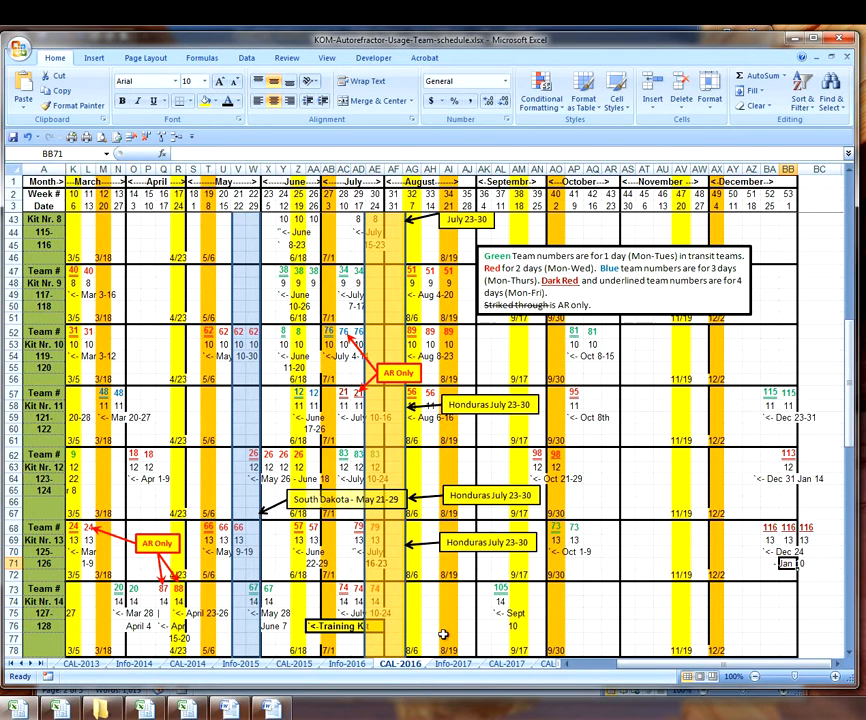
click(285, 711)
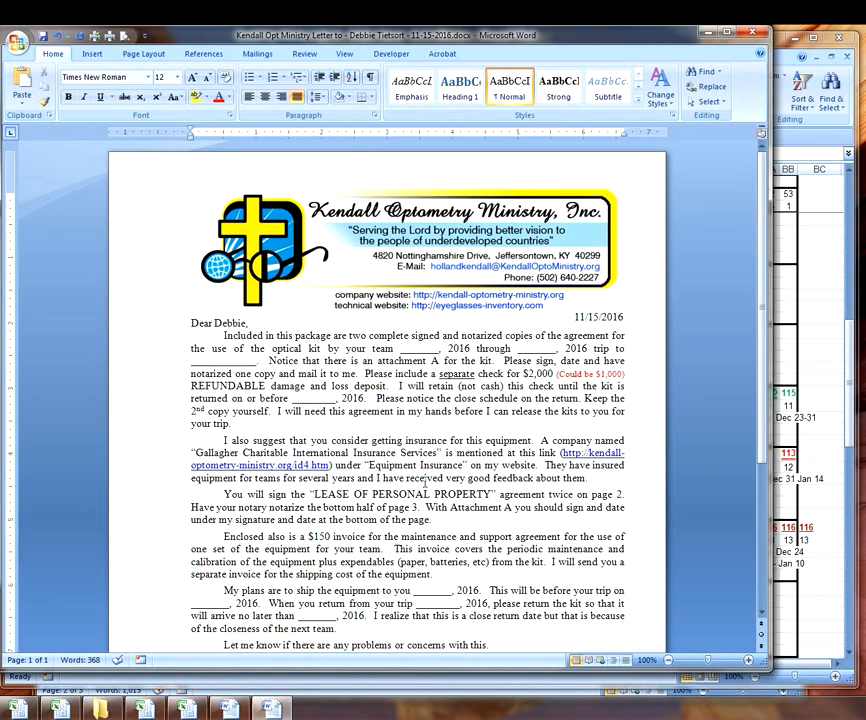
text(December)
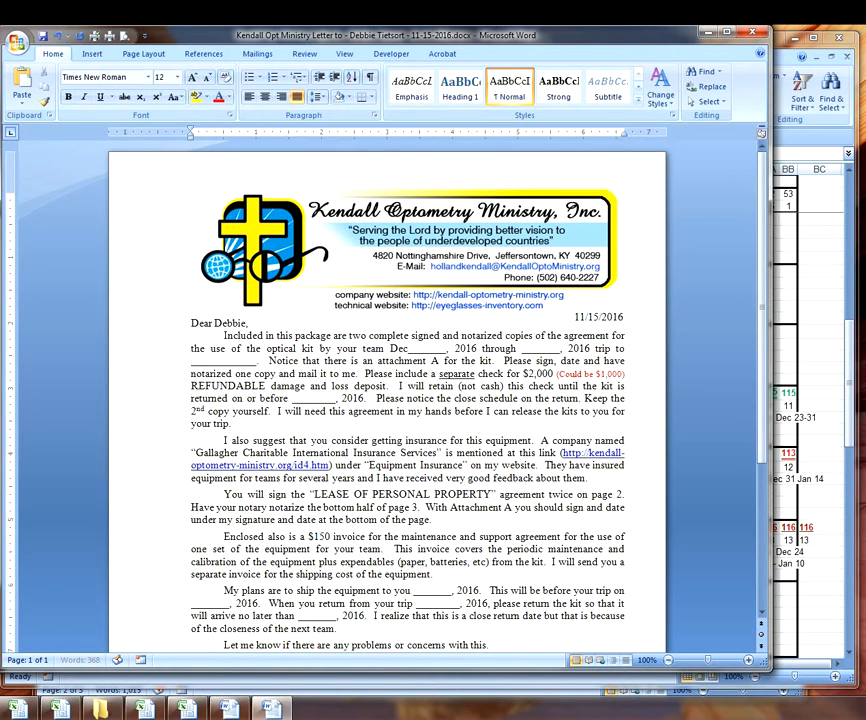
text( 24th)
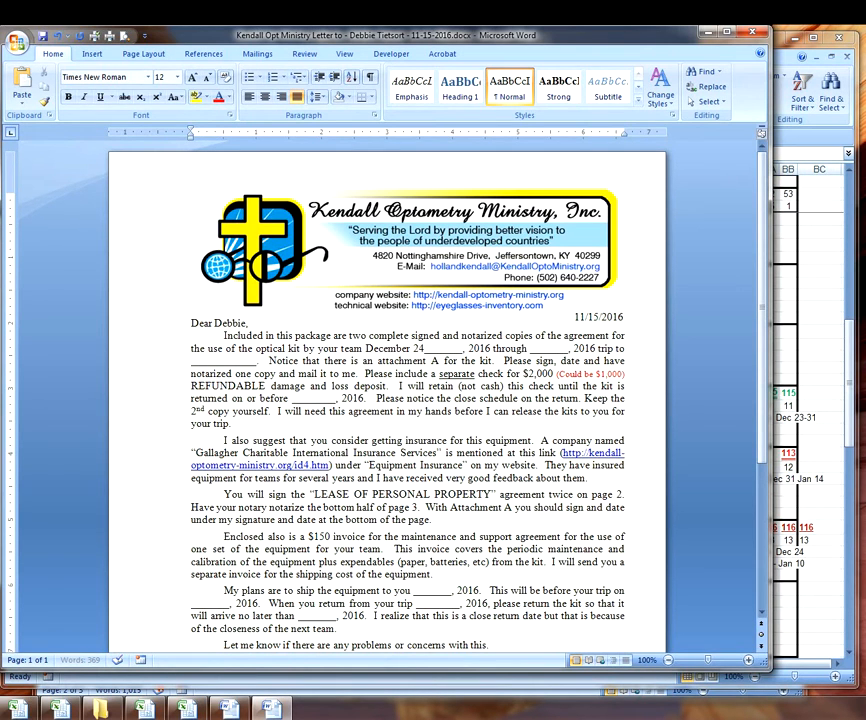
key(Delete)
key(Delete)
key(Delete)
key(Delete)
key(Delete)
key(Delete)
key(Delete)
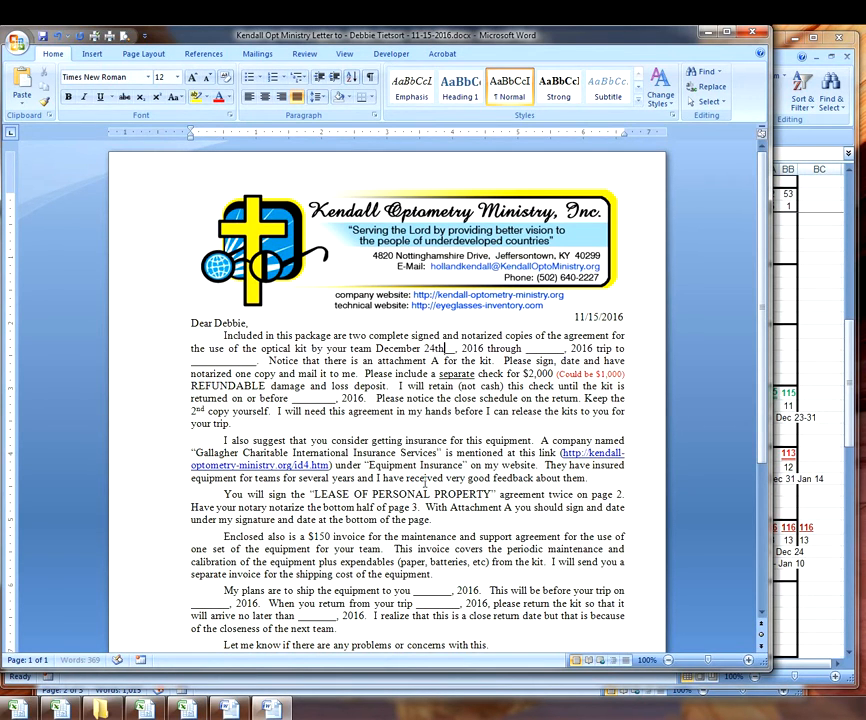
text(,)
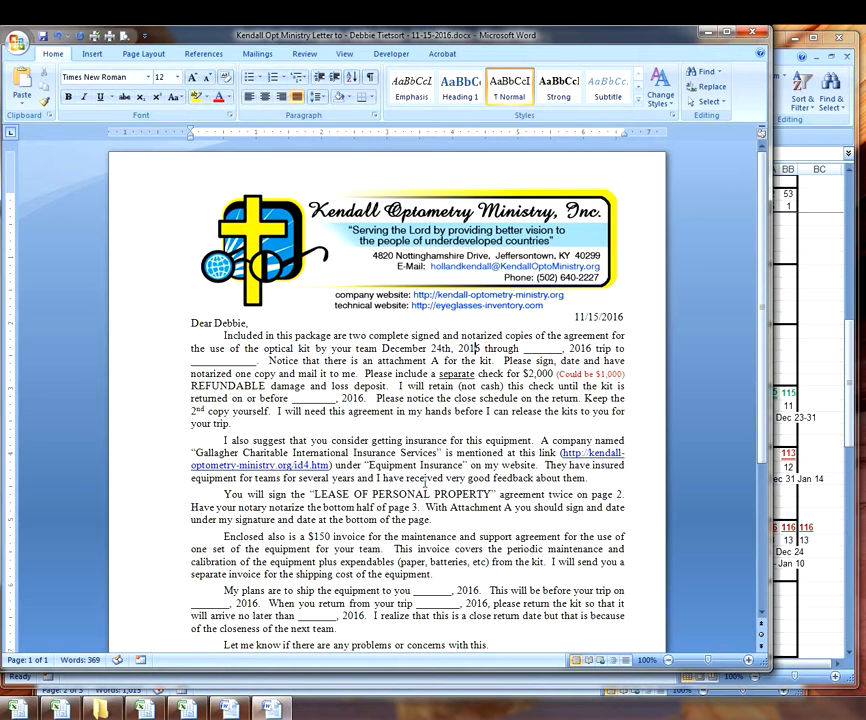
- Enter January 10th, 2017 as the end date, then glance at Excel's Info-2016 sheet
key(ctrl+Right)
key(ctrl+Right)
key(ctrl+Right)
text(January 10th)
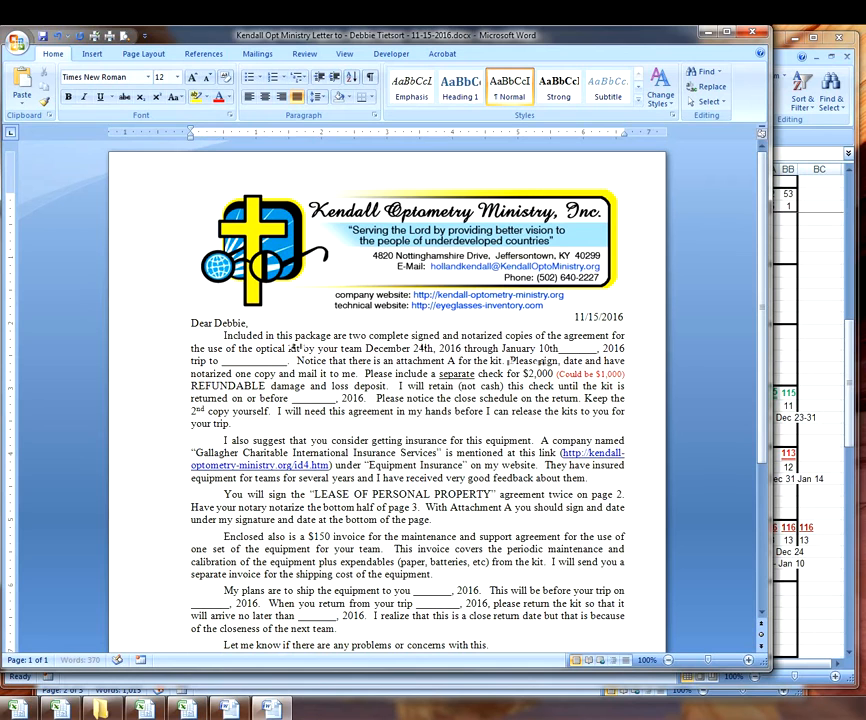
key(Delete)
key(Delete)
key(Delete)
key(Delete)
key(Delete)
key(Delete)
key(Delete)
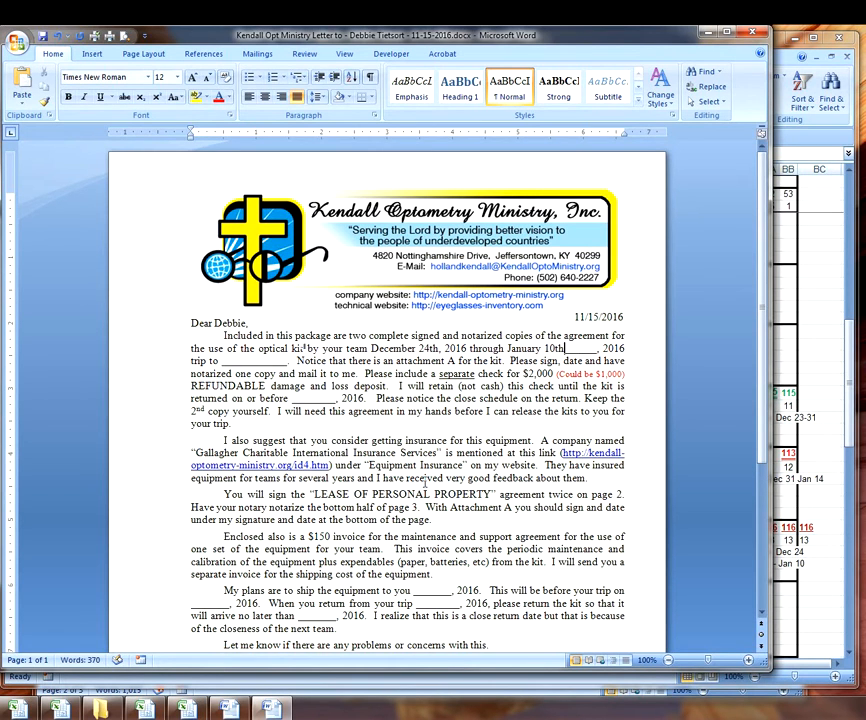
key(Right)
key(Right)
key(shift+Right)
key(shift+Right)
text(17)
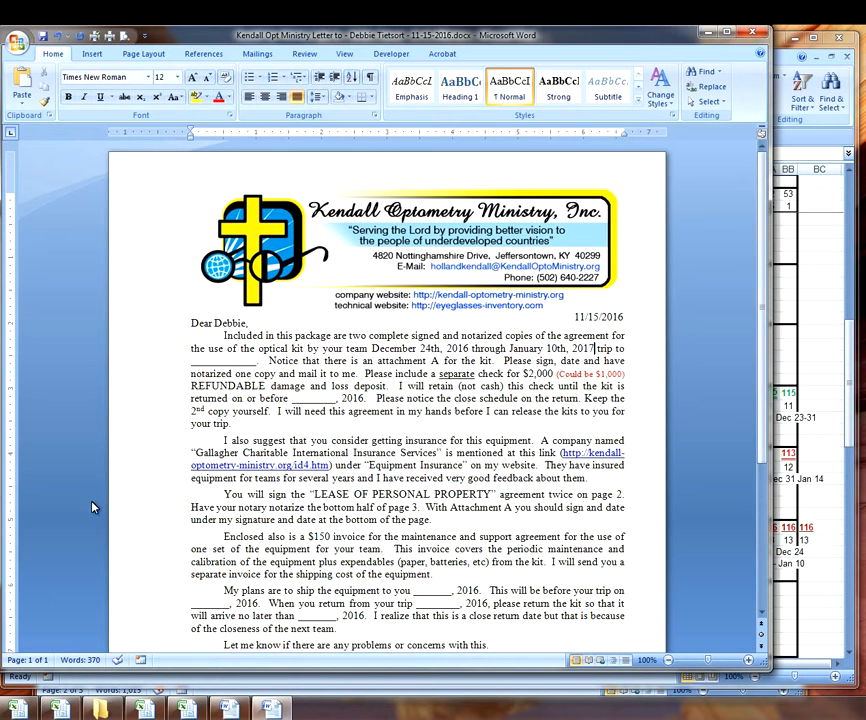
click(10, 708)
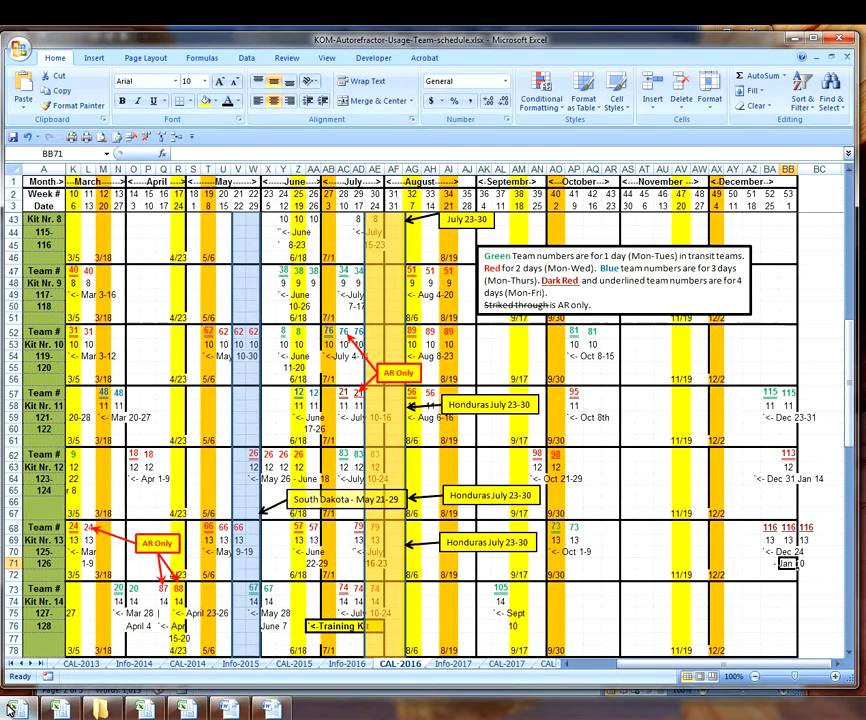
click(355, 665)
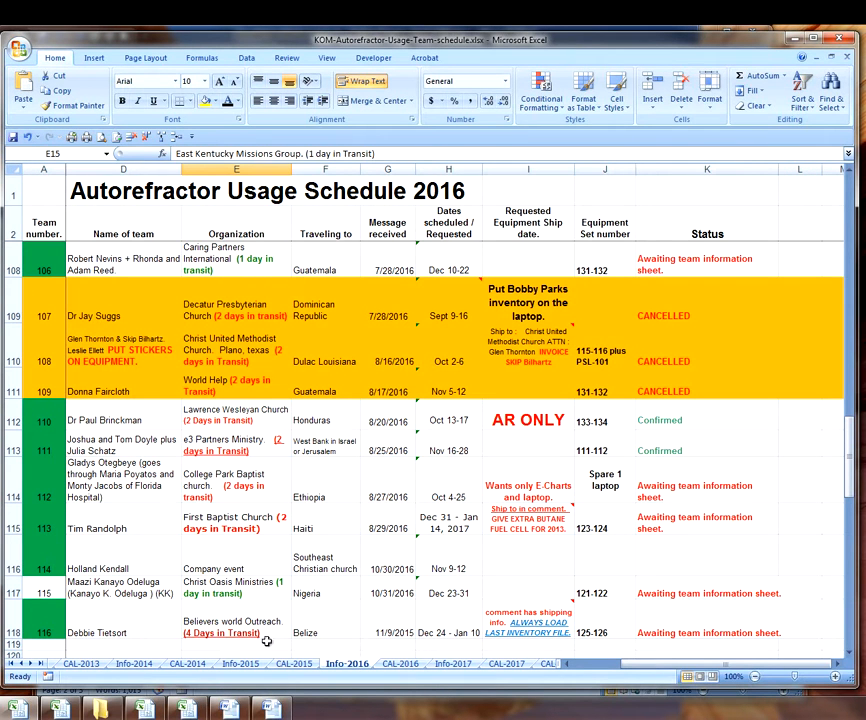
click(265, 711)
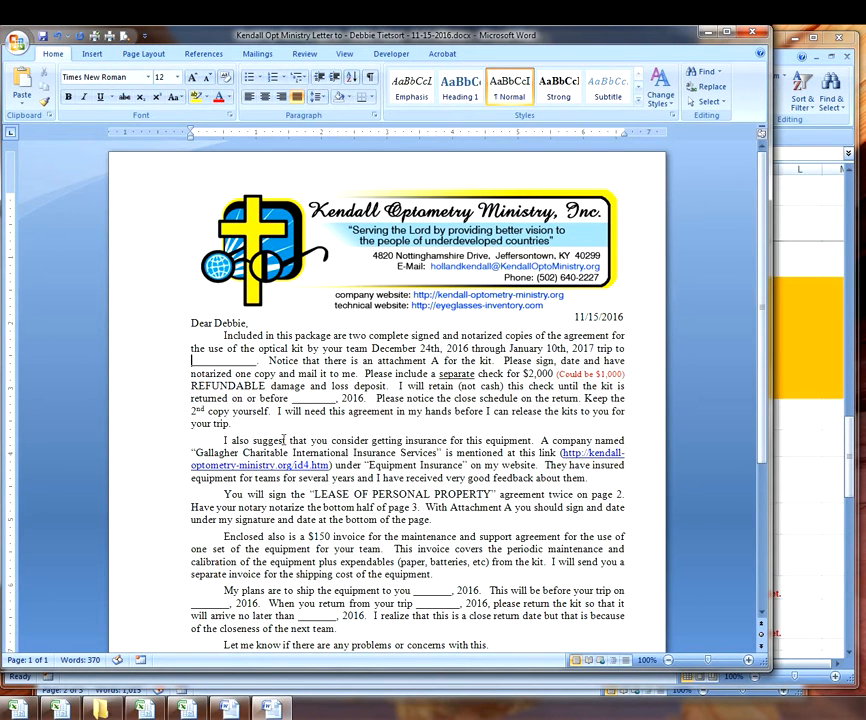
- Set the trip destination to Belize and the deposit to $1,000, removing the red 'Could be' note
text(Belize)
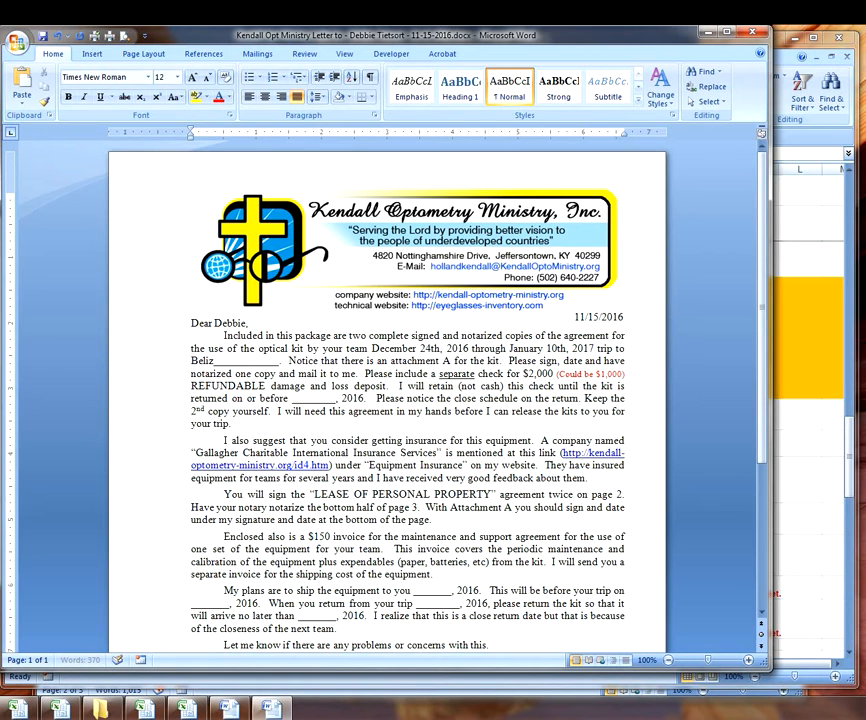
key(BackSpace)
key(BackSpace)
key(BackSpace)
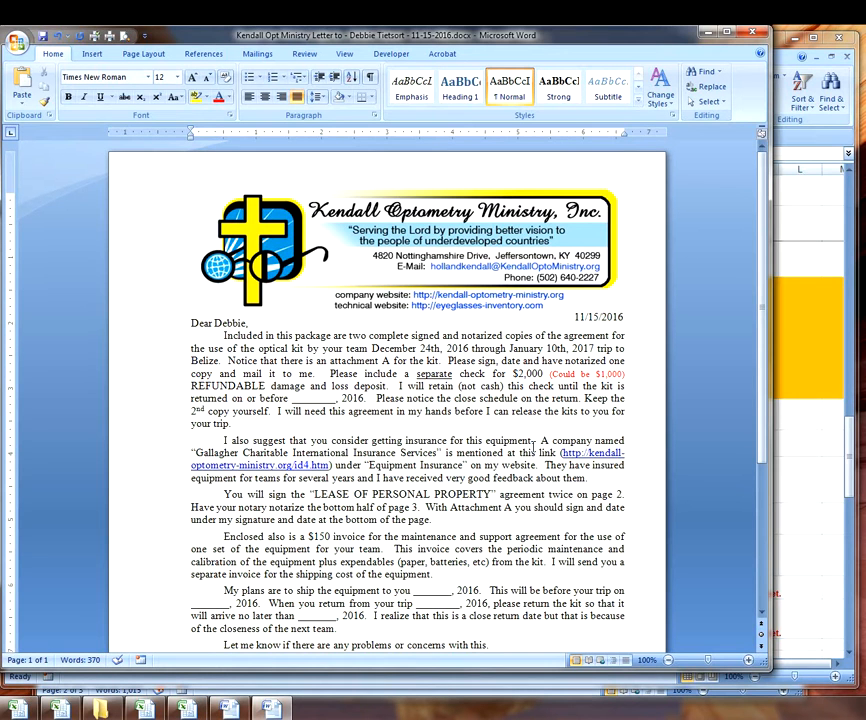
key(BackSpace)
text(1)
key(Right)
key(Right)
key(Right)
key(Right)
key(Delete)
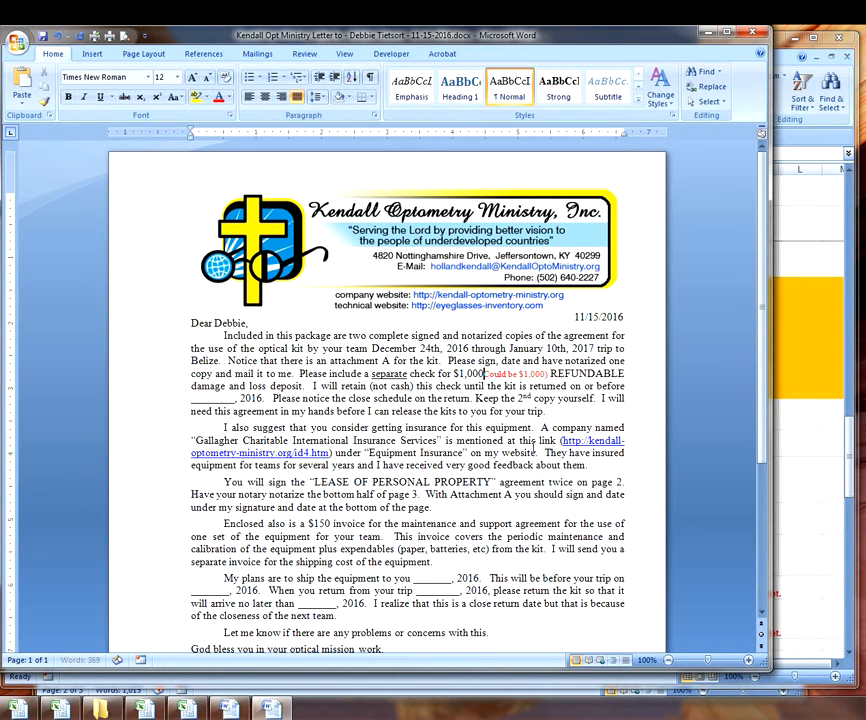
key(Delete)
key(Delete)
key(Delete)
key(Delete)
key(Delete)
key(Delete)
key(Delete)
key(Delete)
key(Delete)
key(Delete)
key(Delete)
key(Delete)
key(Delete)
key(Delete)
key(Delete)
key(Delete)
key(Delete)
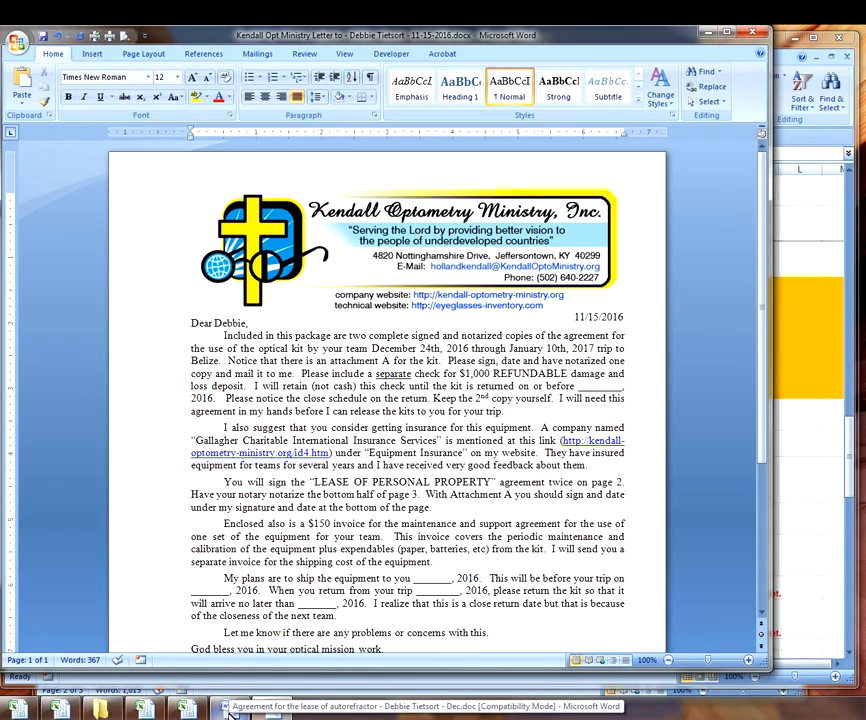
click(229, 708)
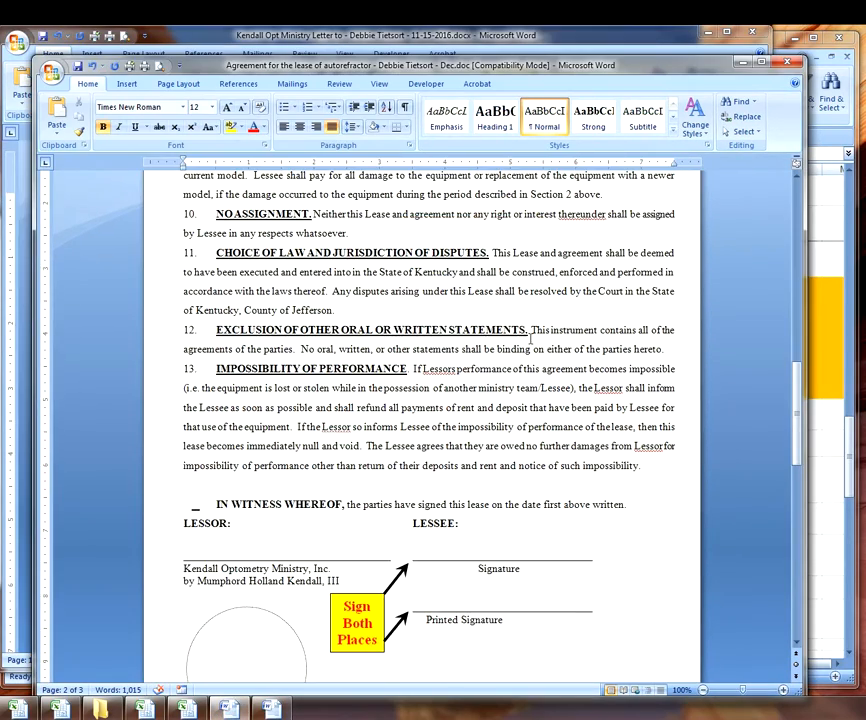
scroll(300, 400, up, 5)
scroll(231, 285, up, 10)
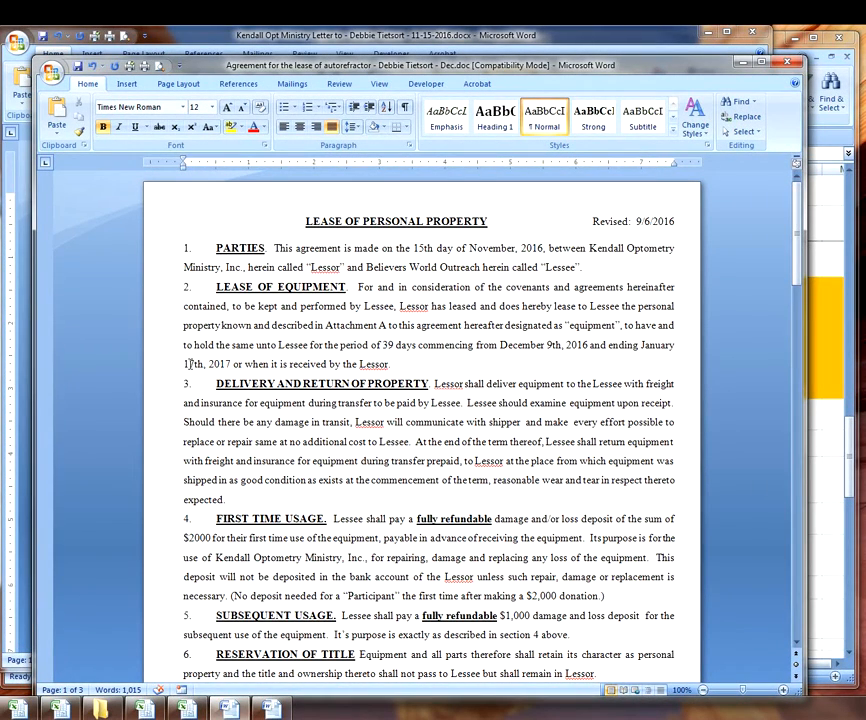
click(274, 708)
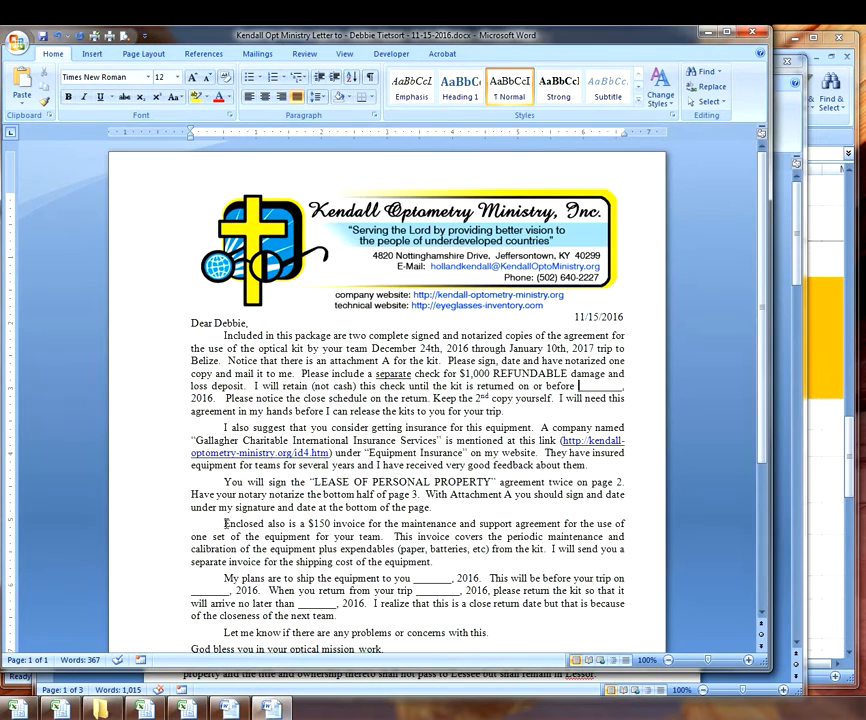
- Fill the 'on or before' blank with January 17th, 2017
click(583, 390)
text(J)
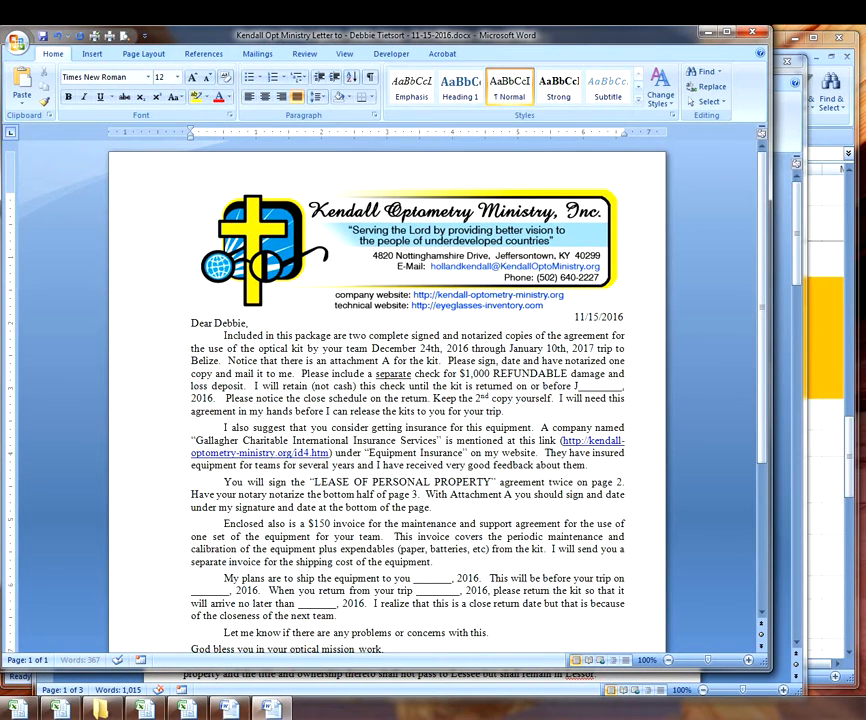
text(anua)
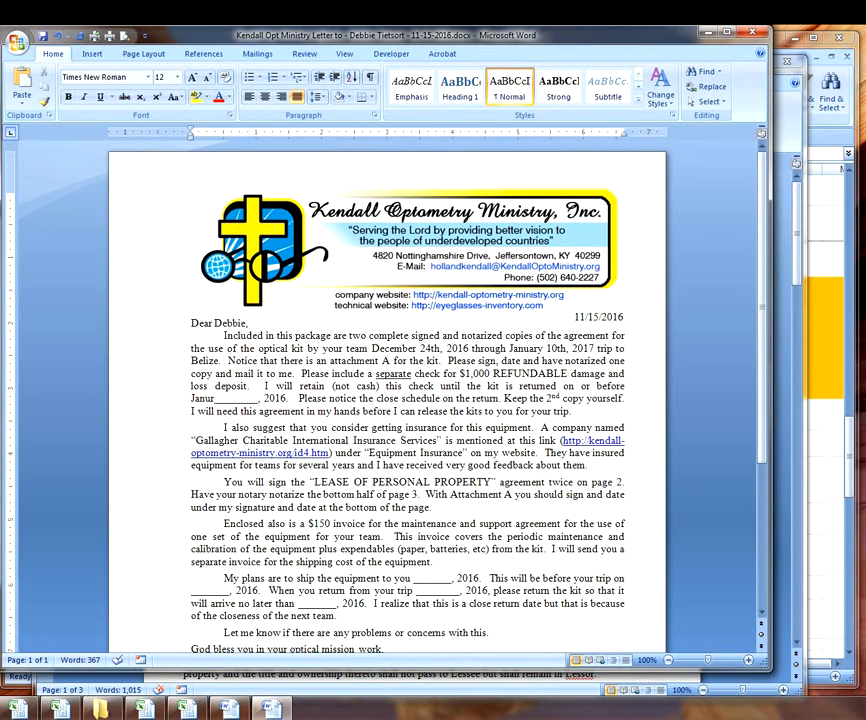
text(r)
key(BackSpace)
text(ary 17t)
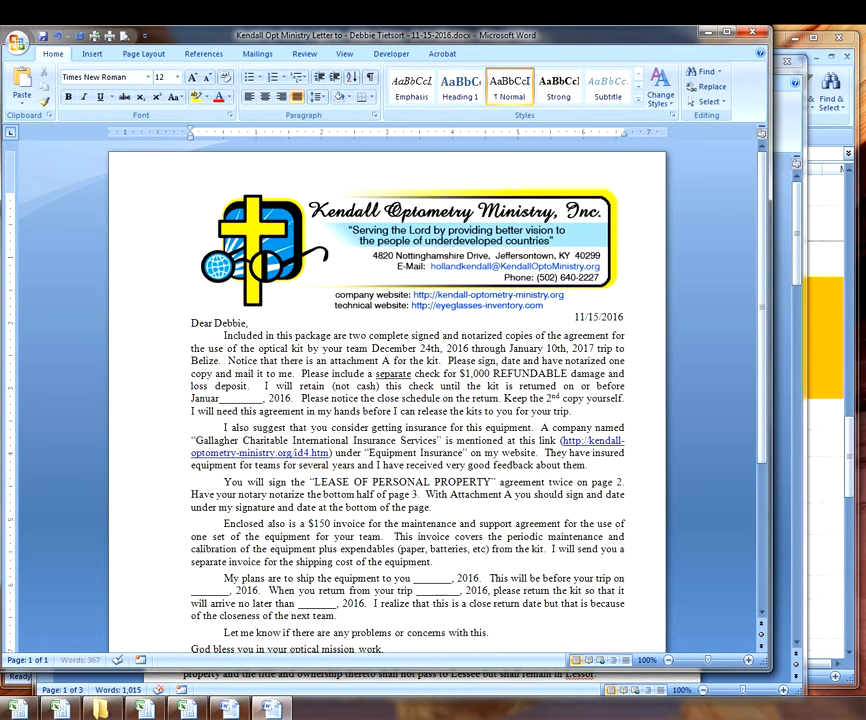
key(Delete)
key(Delete)
key(Delete)
key(Delete)
text(h)
key(Delete)
key(Delete)
key(Delete)
key(Delete)
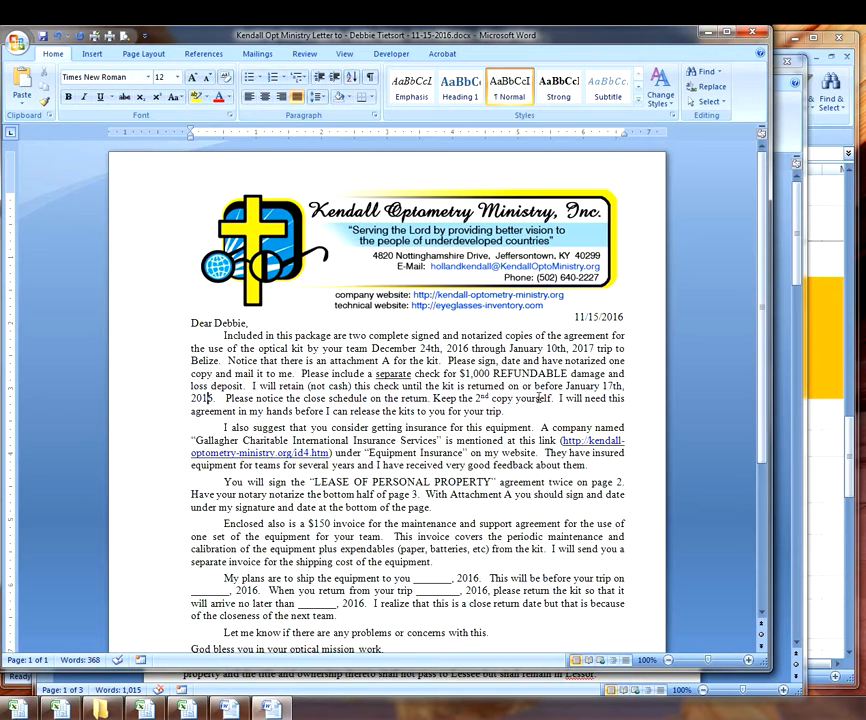
key(Delete)
text(7)
- Fill the 'no later than' blank with January 17th, 2017 as well
text(January 1)
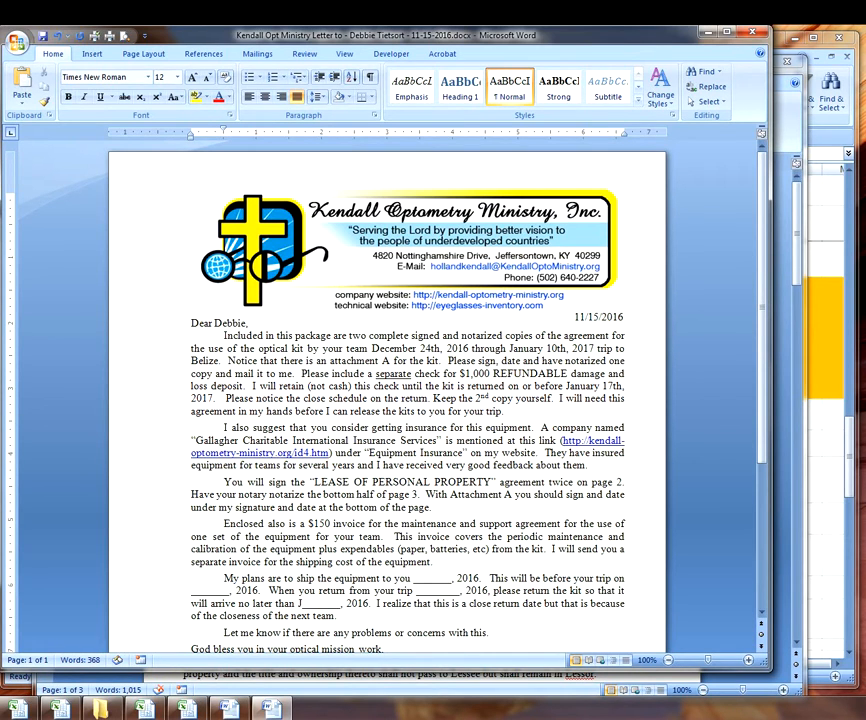
text(7th)
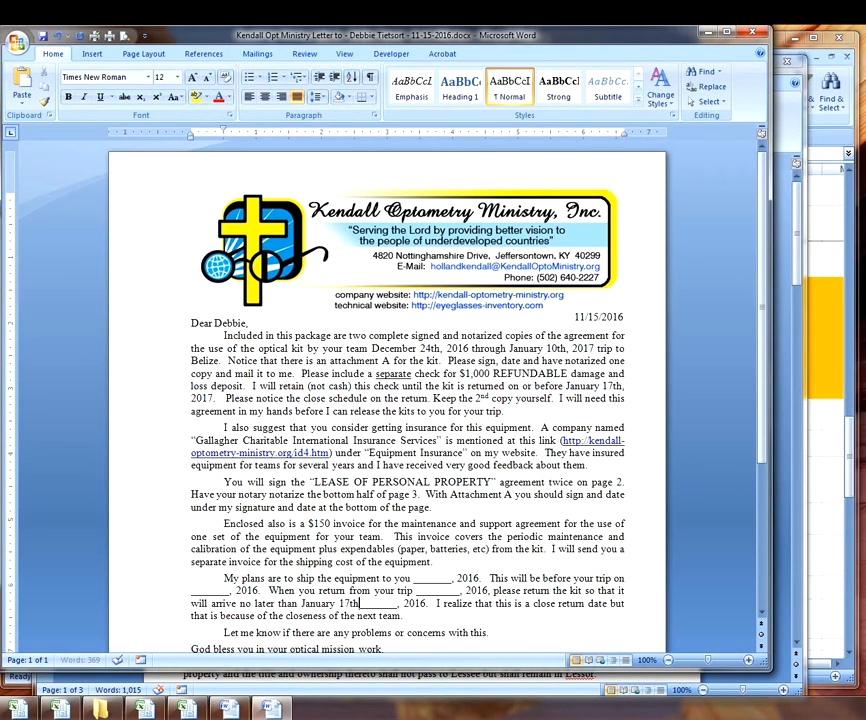
key(Delete)
key(Delete)
key(Delete)
key(Delete)
key(Delete)
key(Delete)
key(Delete)
key(Delete)
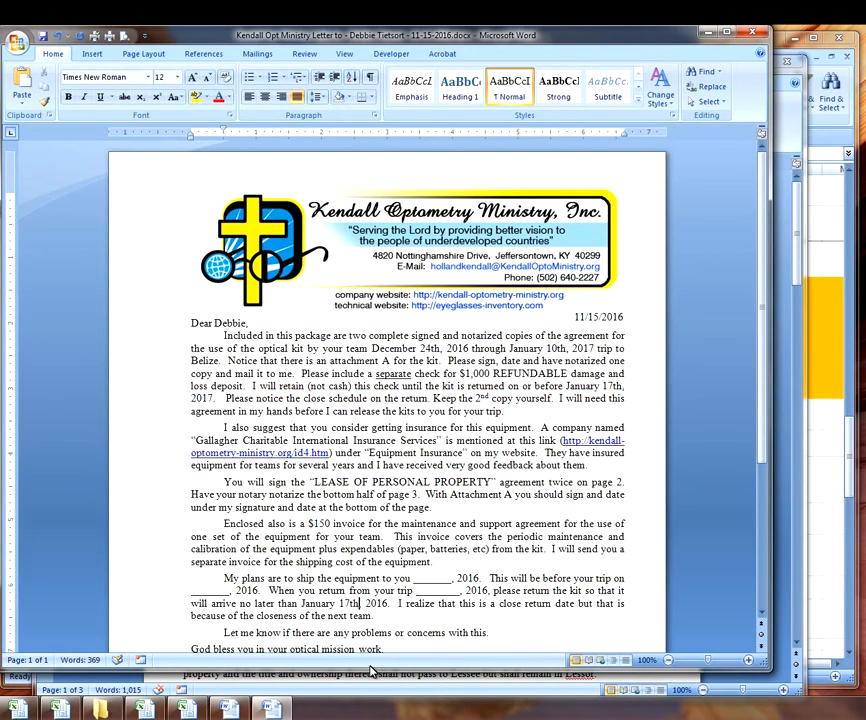
key(Right)
key(Right)
key(Right)
key(BackSpace)
text(7)
- After checking the Kit in-out workbook, enter December 9th as ship date and December 24th as trip start
click(60, 708)
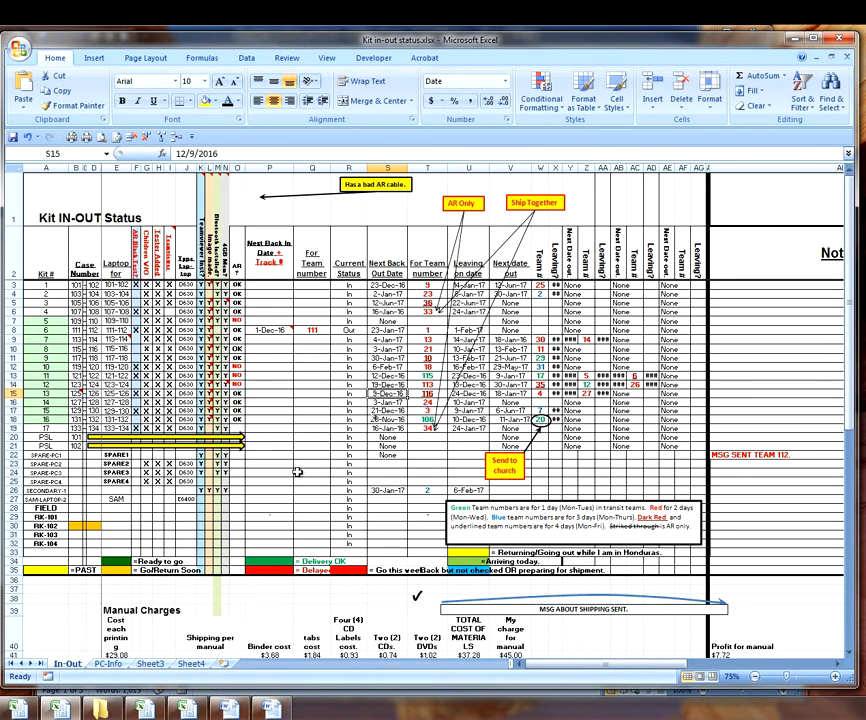
key(alt+Tab)
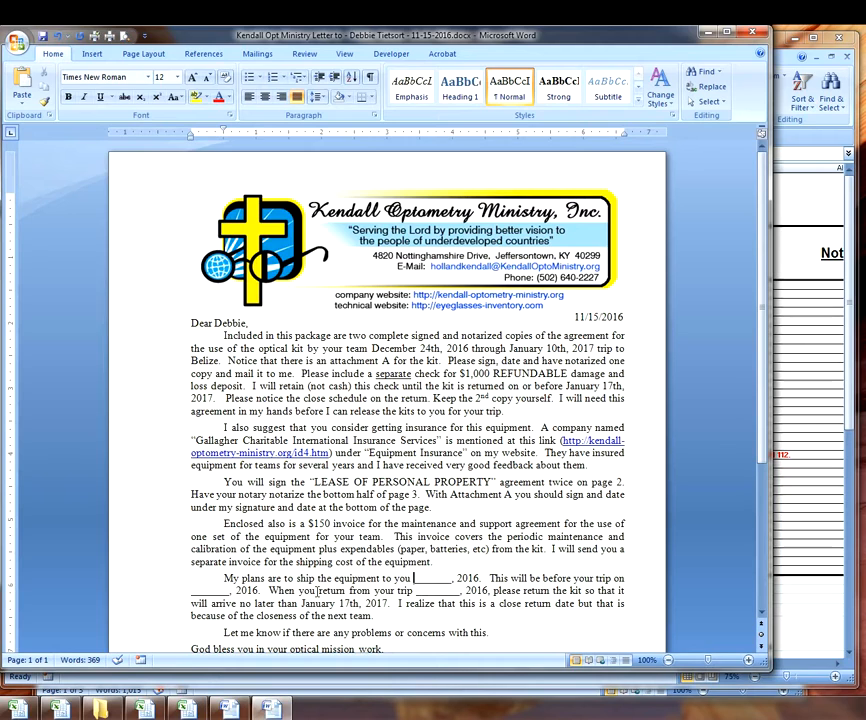
text(December)
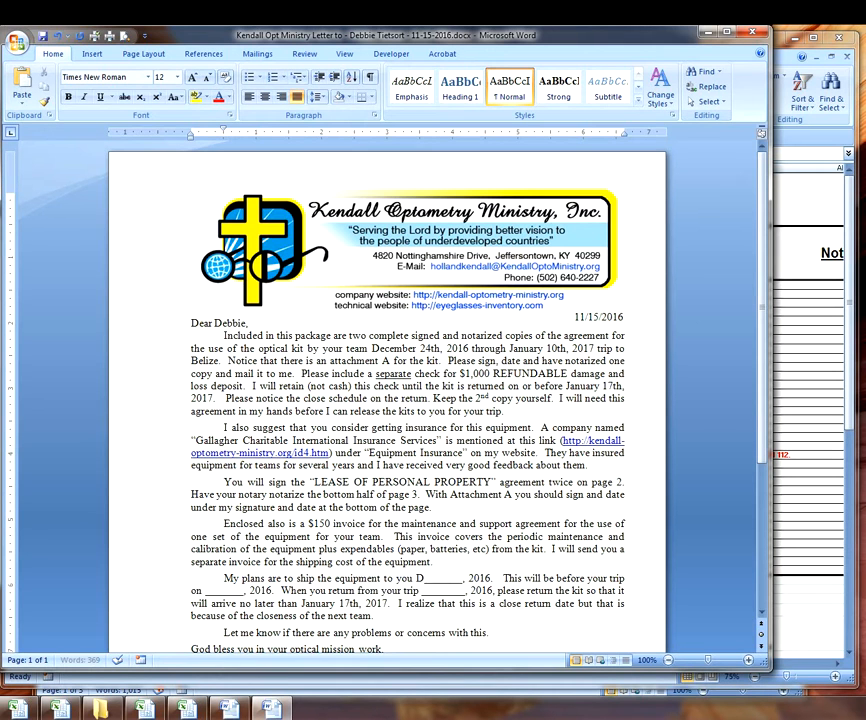
text( 9th)
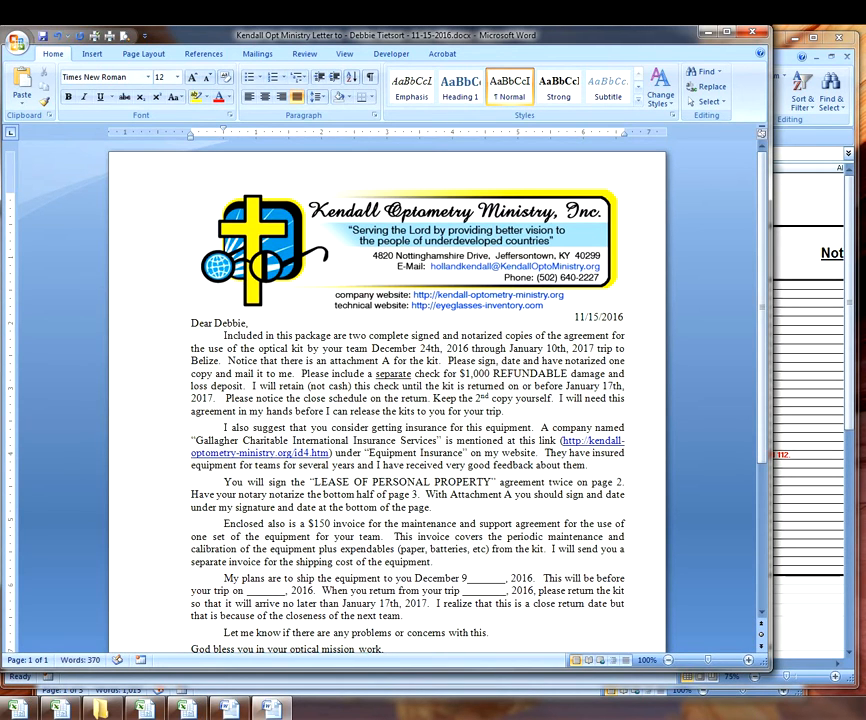
key(Delete)
key(Delete)
key(Delete)
key(Delete)
key(Delete)
key(Delete)
key(Delete)
key(Delete)
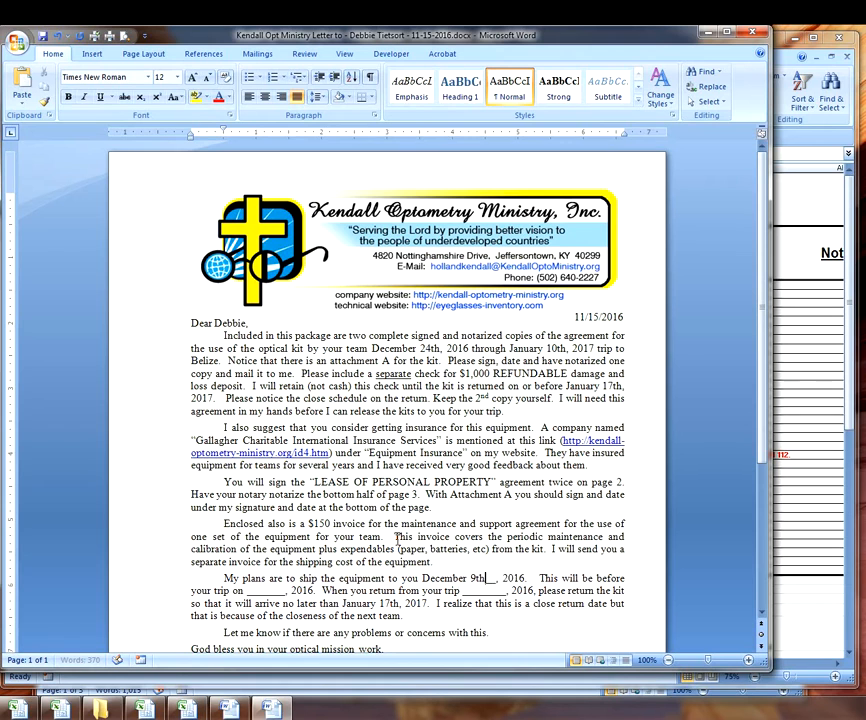
text(,)
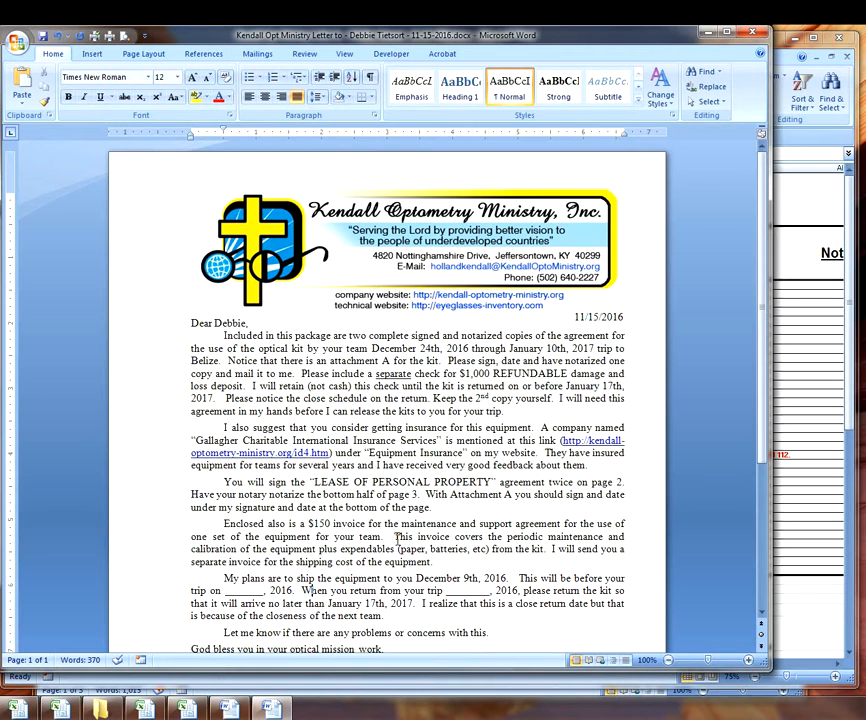
text(December 24th)
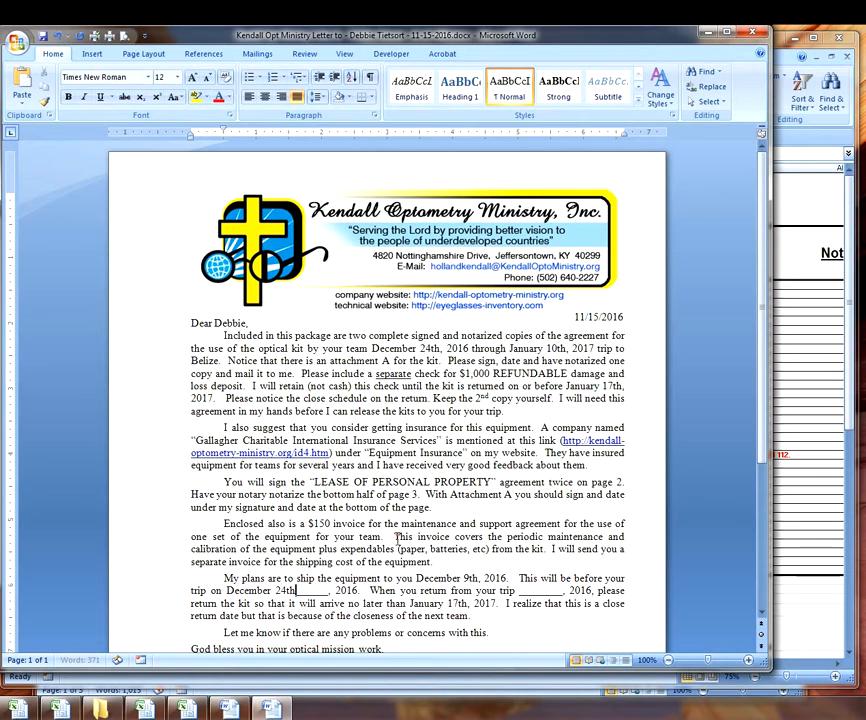
key(Delete)
key(Delete)
key(Delete)
key(Delete)
key(Delete)
key(Delete)
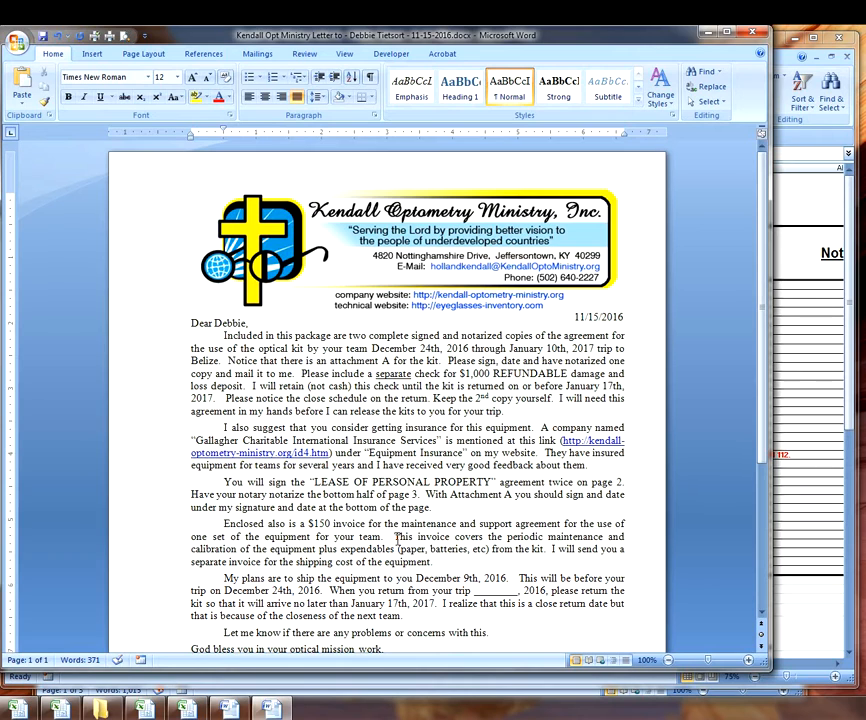
key(Right)
key(Right)
key(Right)
key(Right)
key(Right)
key(Right)
key(Right)
key(Right)
key(Right)
key(Right)
key(Right)
key(Right)
key(Right)
key(Right)
key(Right)
key(Right)
key(Right)
key(Right)
key(Right)
key(Right)
- Check the usage schedule, then enter January 10th, 2017, with a trailing comma as the return date
click(58, 708)
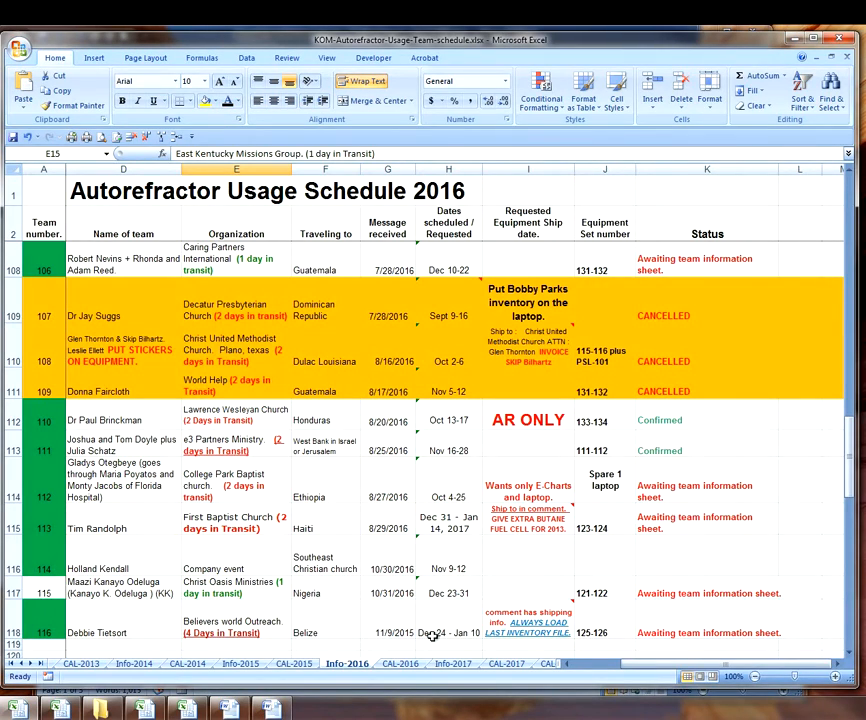
click(284, 704)
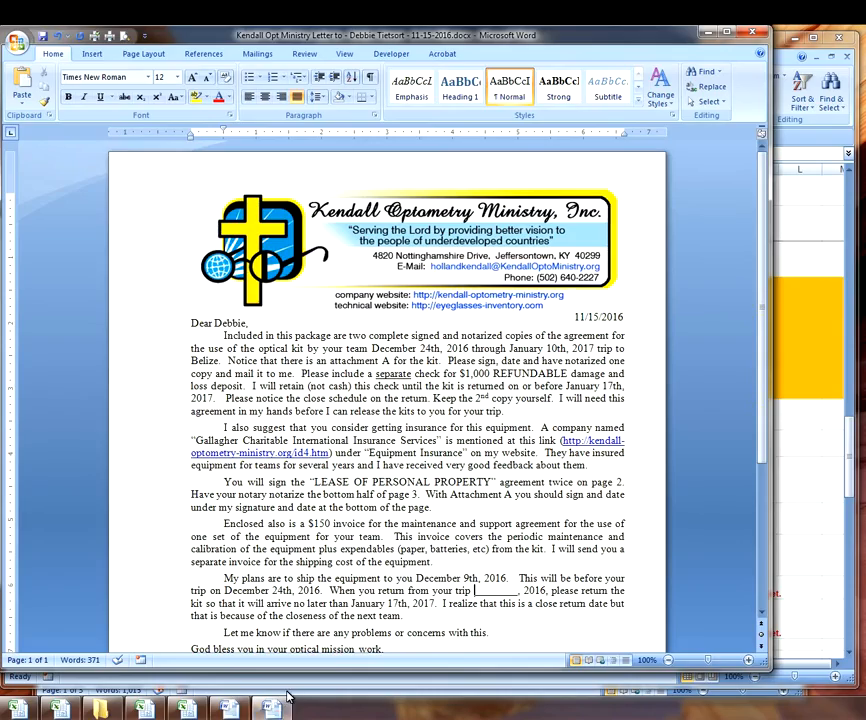
text(J)
text(anuary 10t)
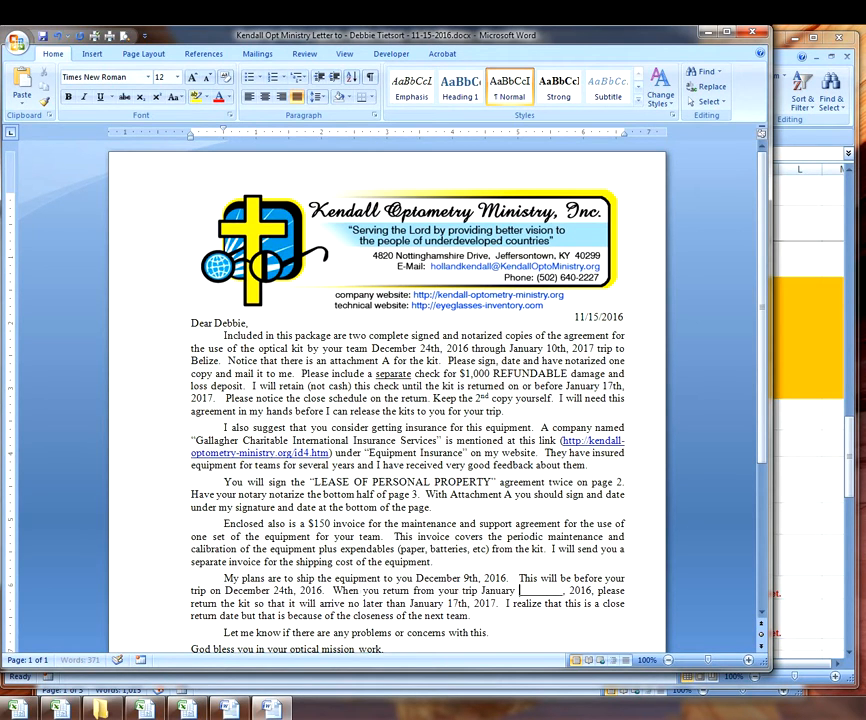
text(h)
key(Delete)
key(Delete)
key(Delete)
key(Delete)
key(Delete)
key(Delete)
key(Delete)
key(Delete)
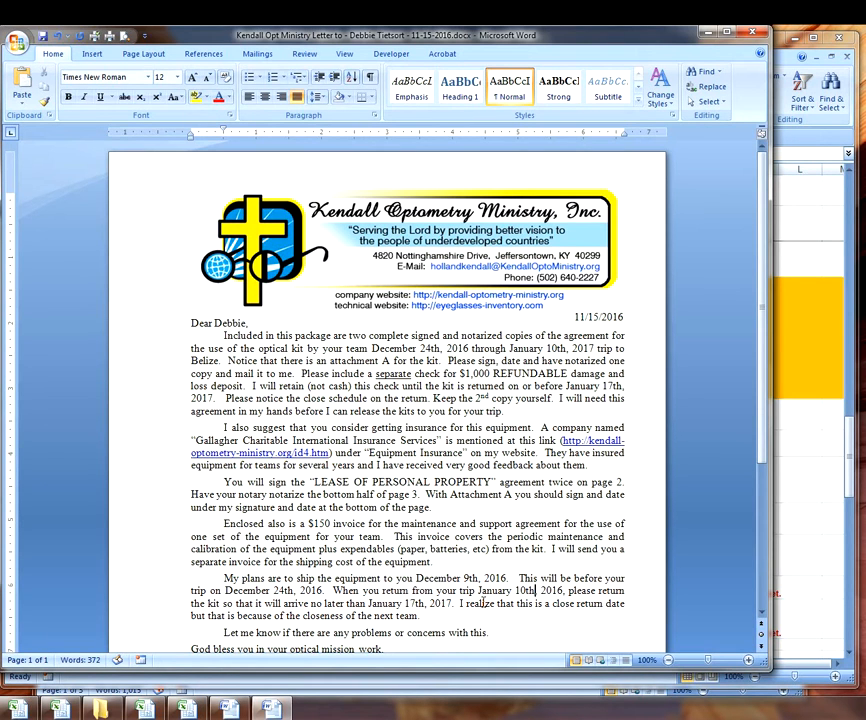
key(Right)
key(Right)
key(Right)
key(Right)
key(Right)
key(BackSpace)
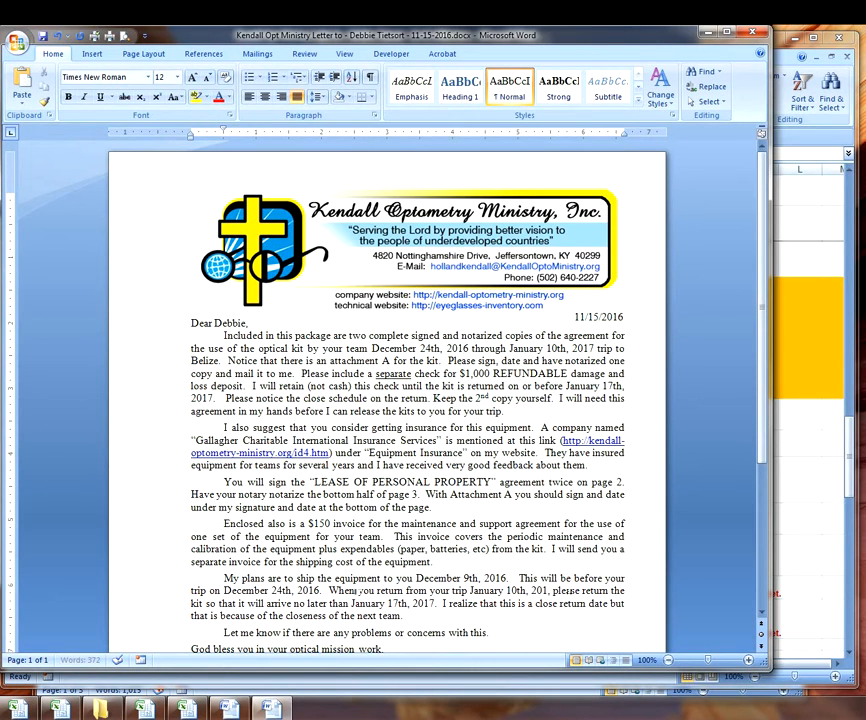
text(7)
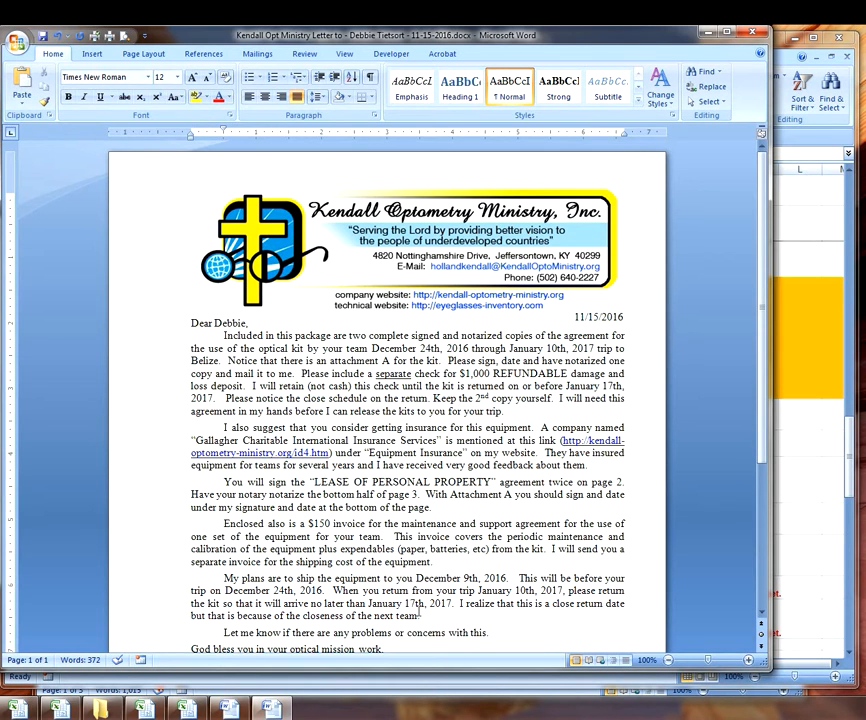
text(,)
scroll(478, 598, down, 2)
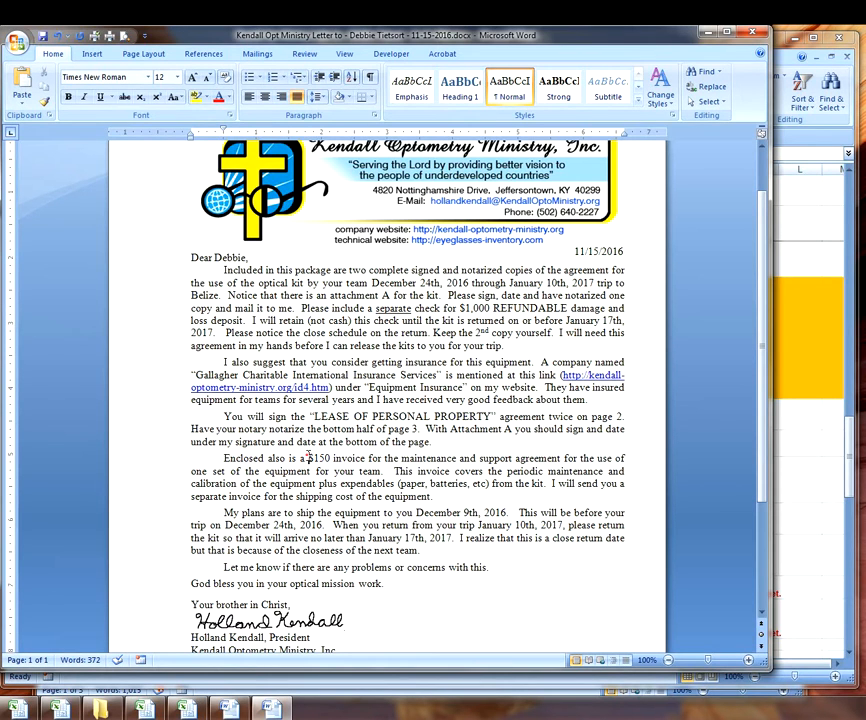
- Send the finished one-page cover letter to the printer with Quick Print
drag(311, 456, 335, 455)
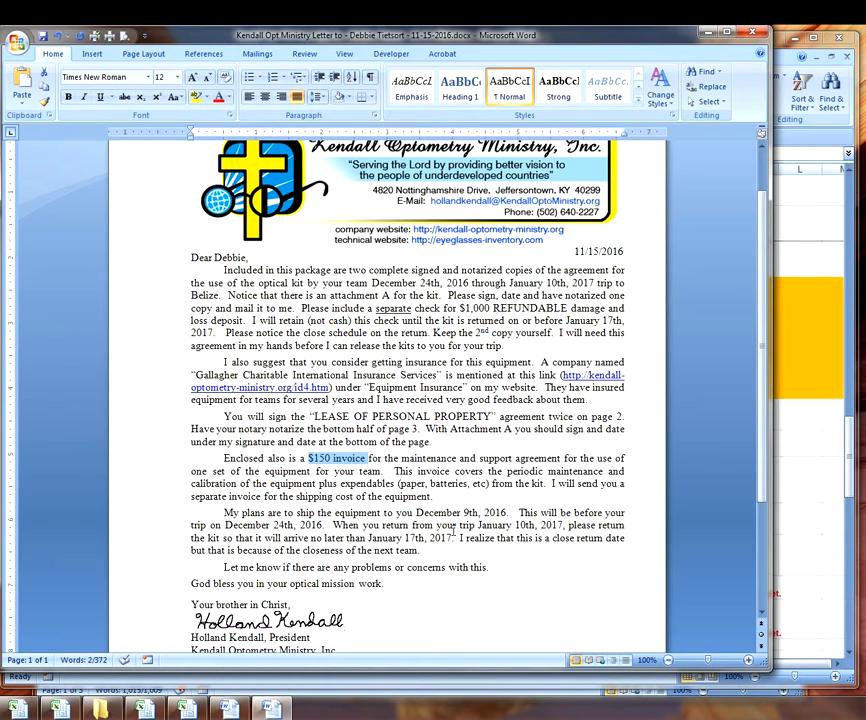
click(467, 455)
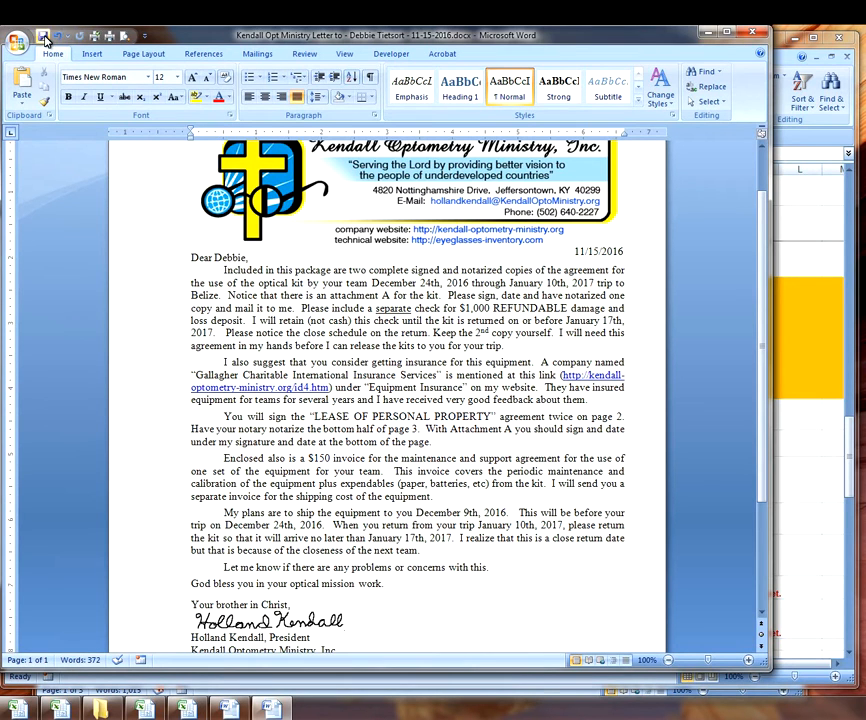
click(97, 37)
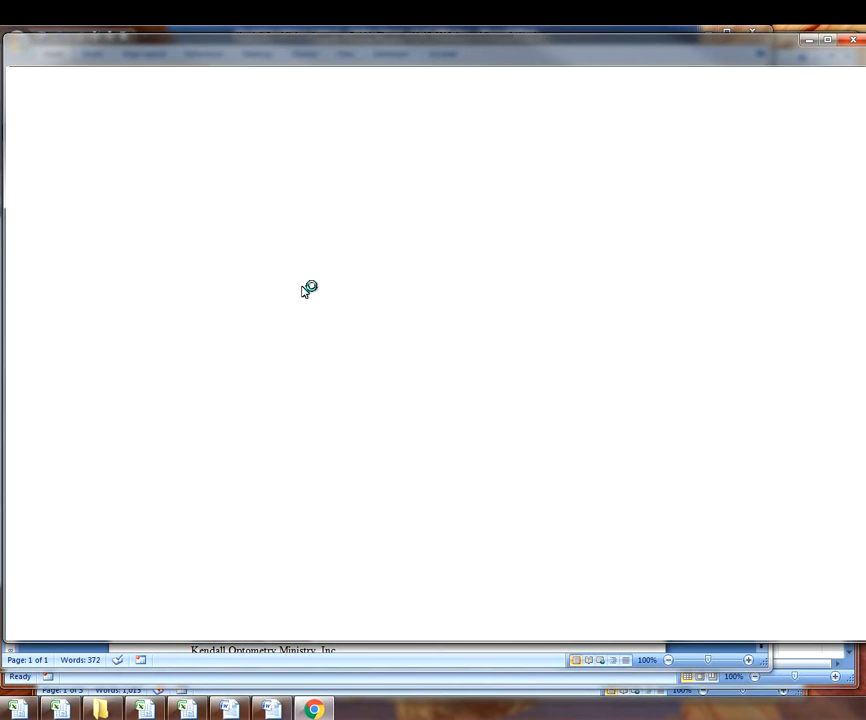
- Sign in to QuickBooks Online and create a new blank invoice (#4349) for a donor
click(196, 104)
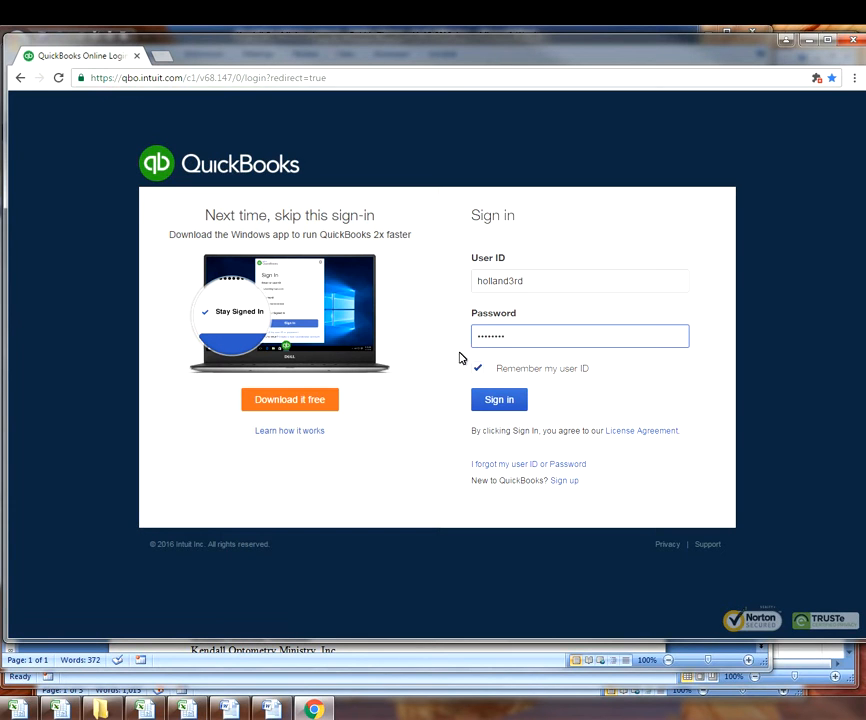
click(510, 404)
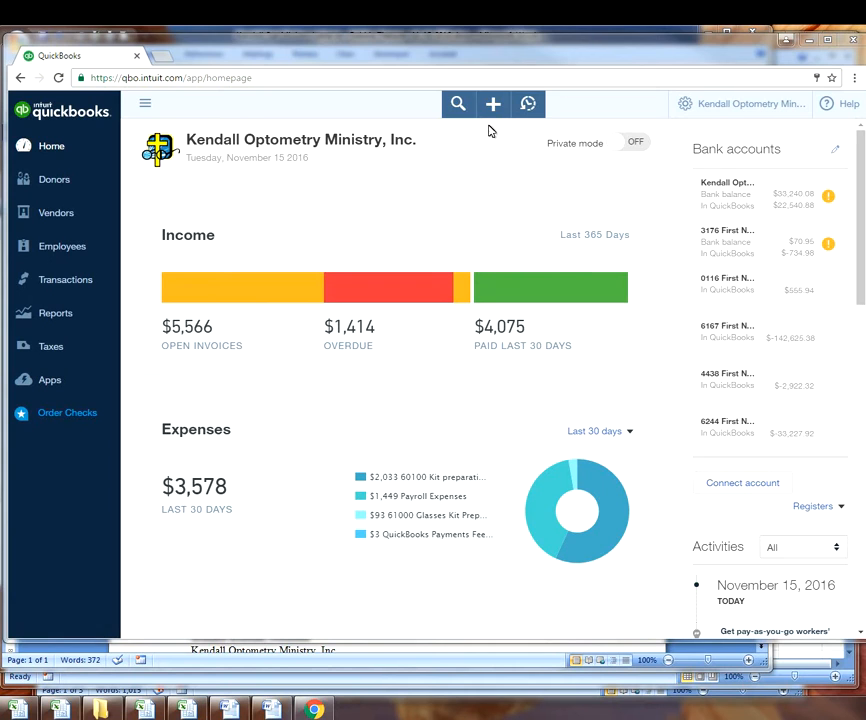
click(492, 105)
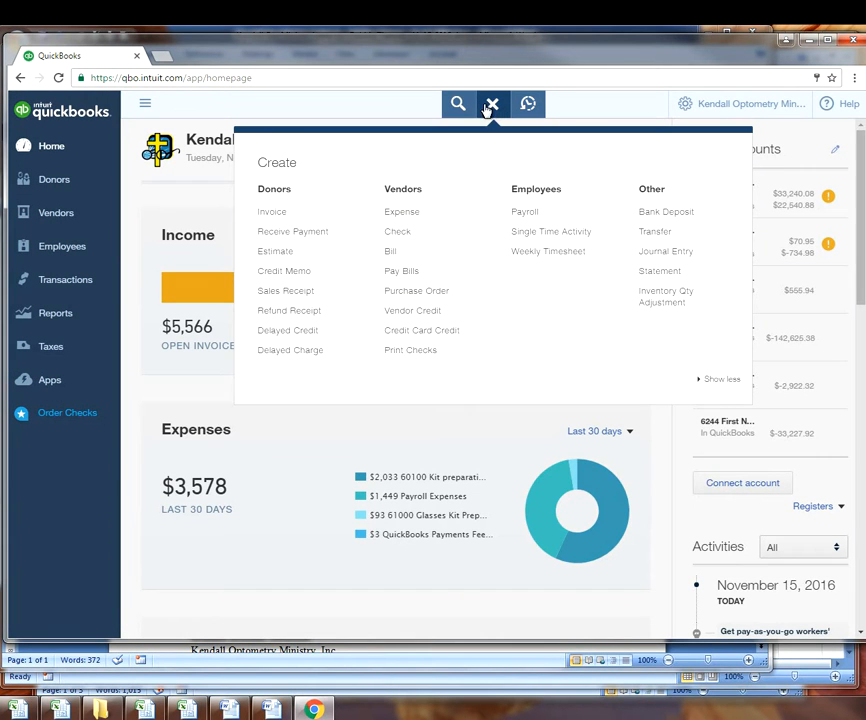
click(270, 214)
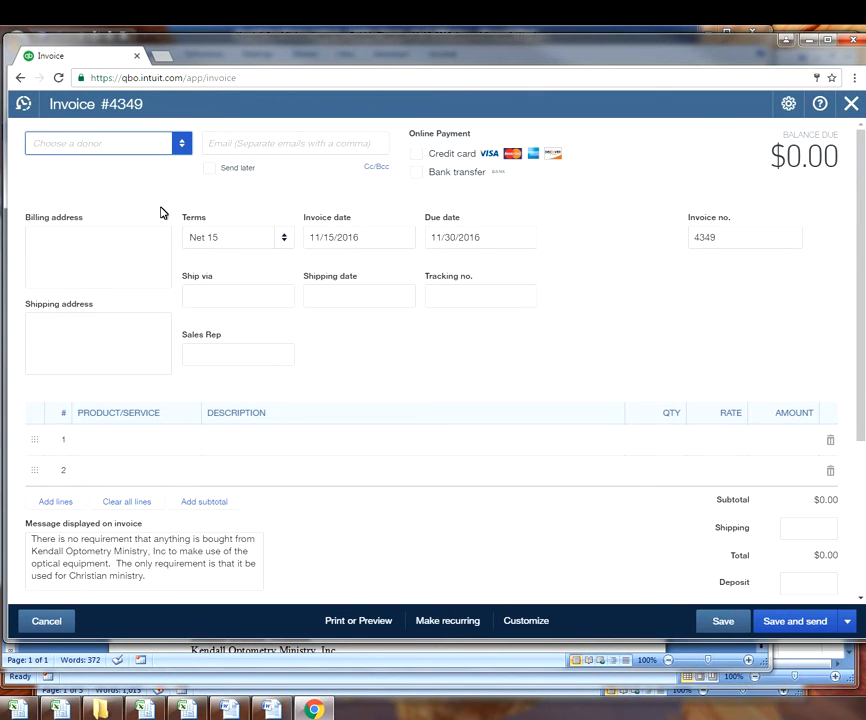
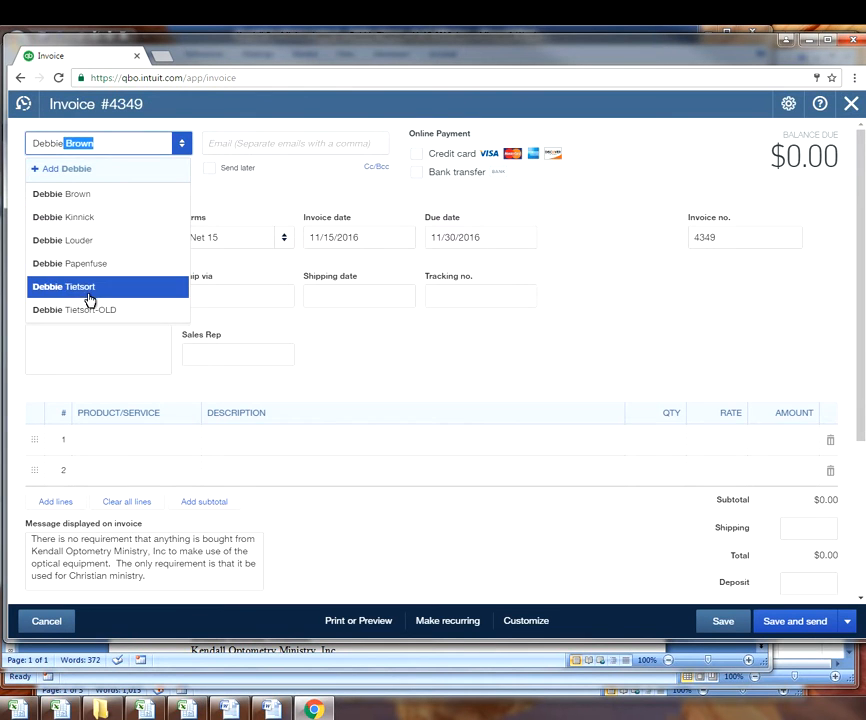
- Choose the donor organization as the invoice's customer
click(89, 289)
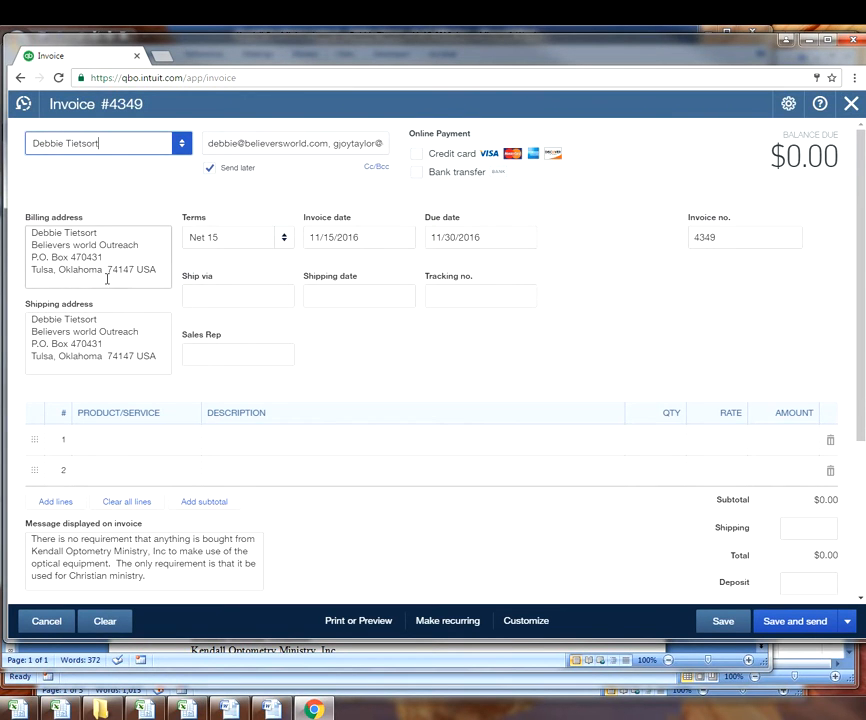
- Add a $150 Maintenance and Support line described with the December 24th, 2016 to January 10th kit-use dates
click(118, 440)
text(m)
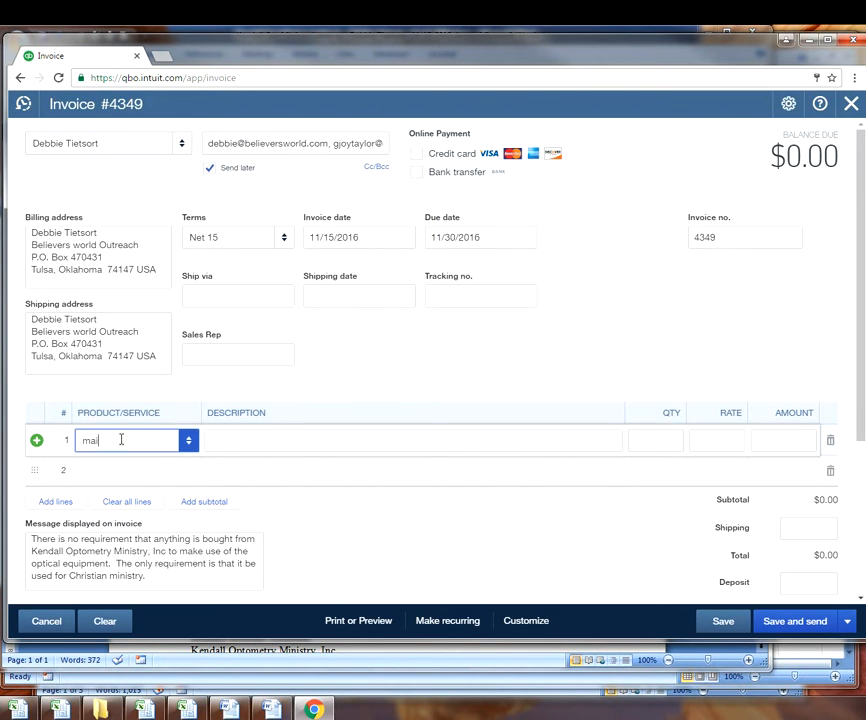
text(ai)
key(Tab)
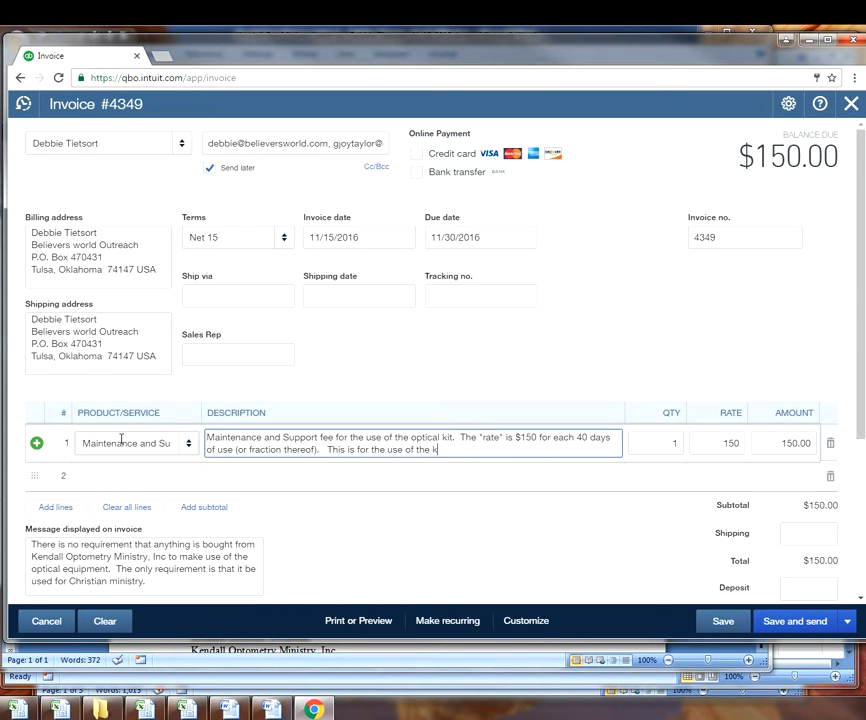
text(December 24th, 2016 u)
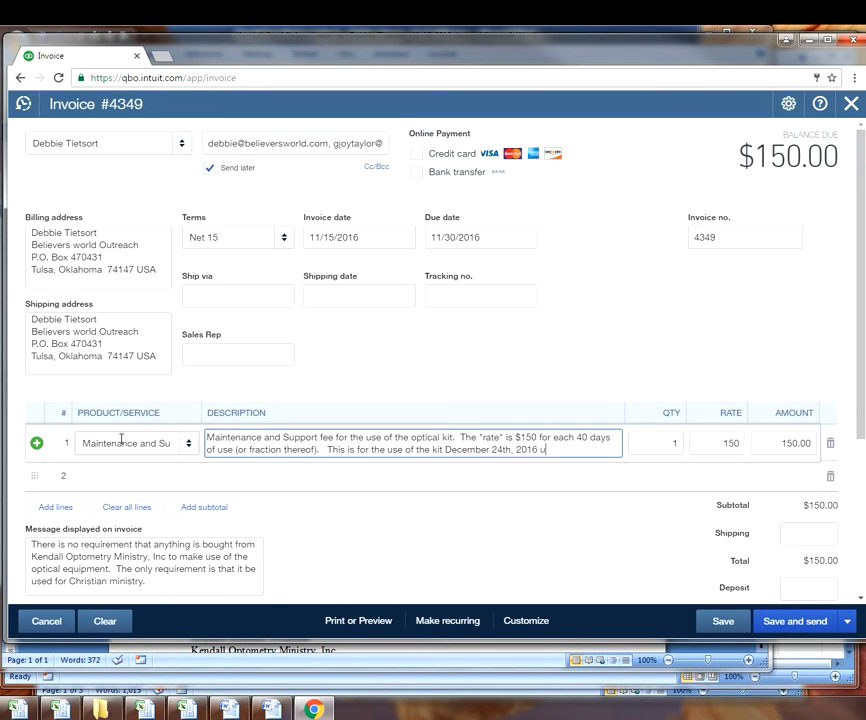
text(ntil January 10th, 2017.)
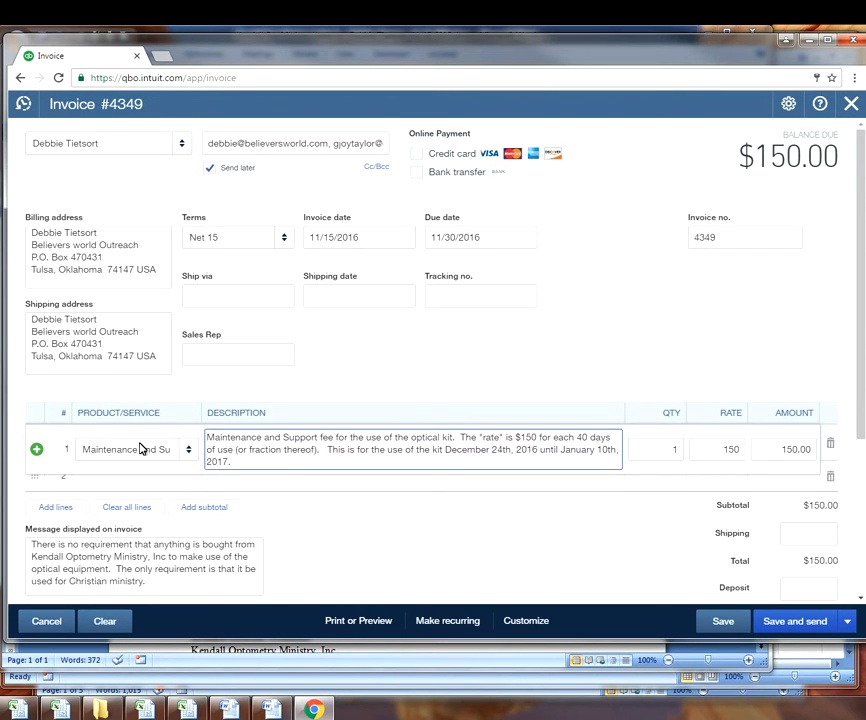
click(323, 539)
- Enter the statement memo 'Maintenance & support fee.'
scroll(333, 513, down, 2)
scroll(300, 505, down, 1)
click(36, 400)
text(Mai)
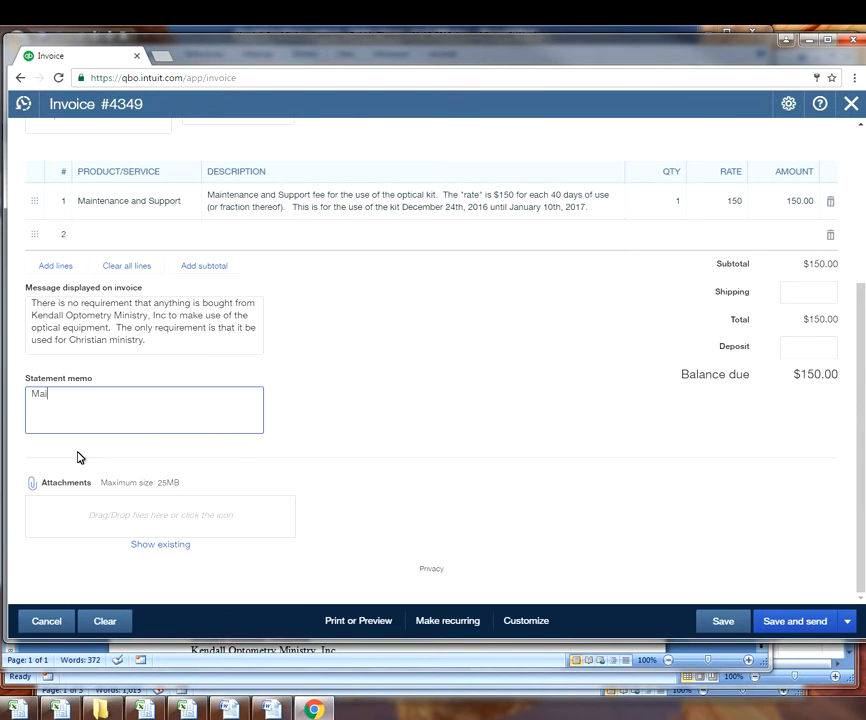
text(ntenance Z)
key(BackSpace)
key(BackSpace)
key(BackSpace)
text(& support fee.)
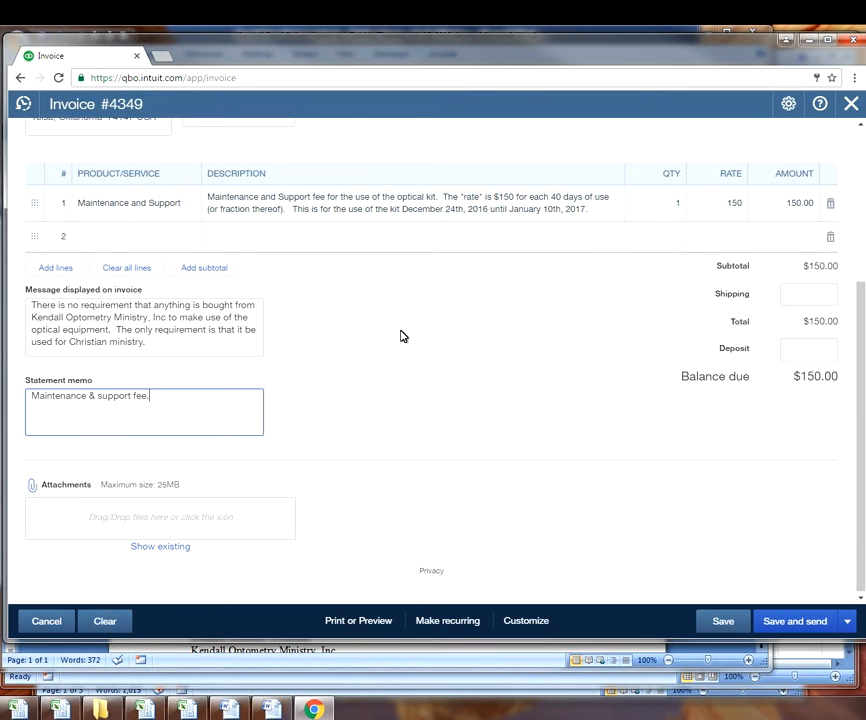
scroll(408, 345, up, 3)
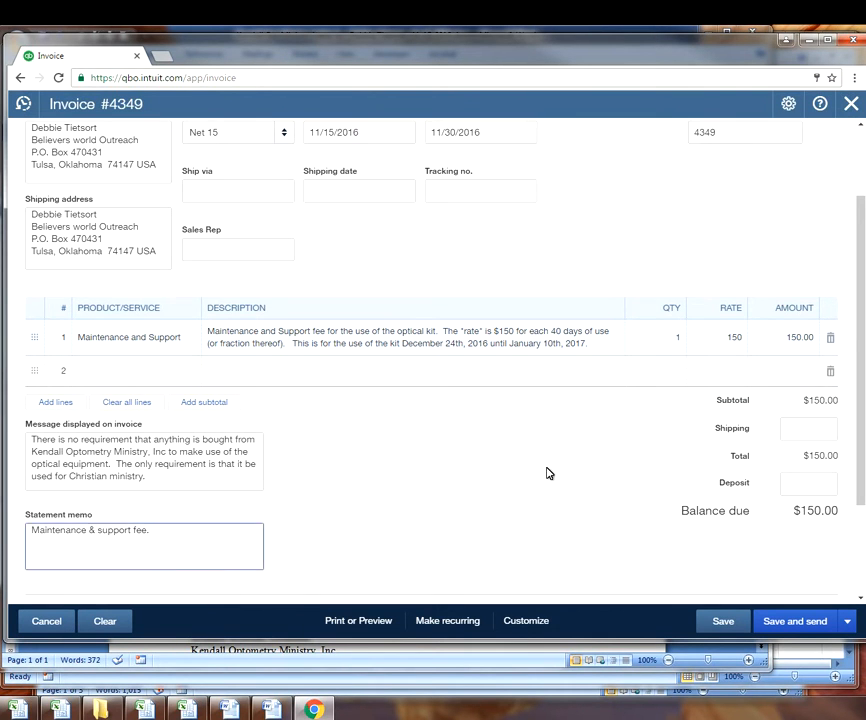
scroll(724, 559, down, 1)
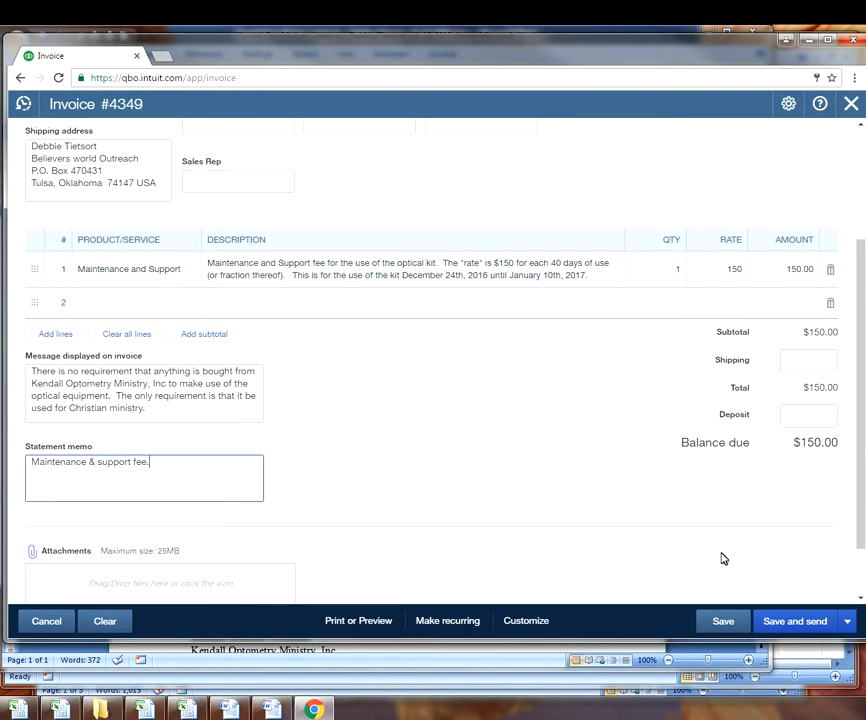
- Save invoice 4349 and email it to the donor's two addresses after reviewing the message
click(796, 621)
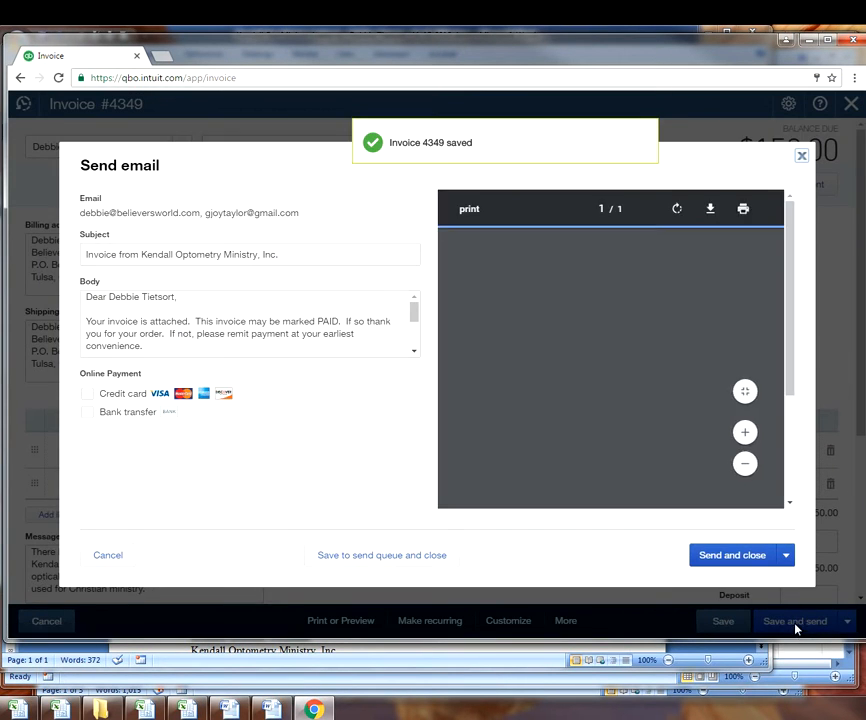
click(718, 563)
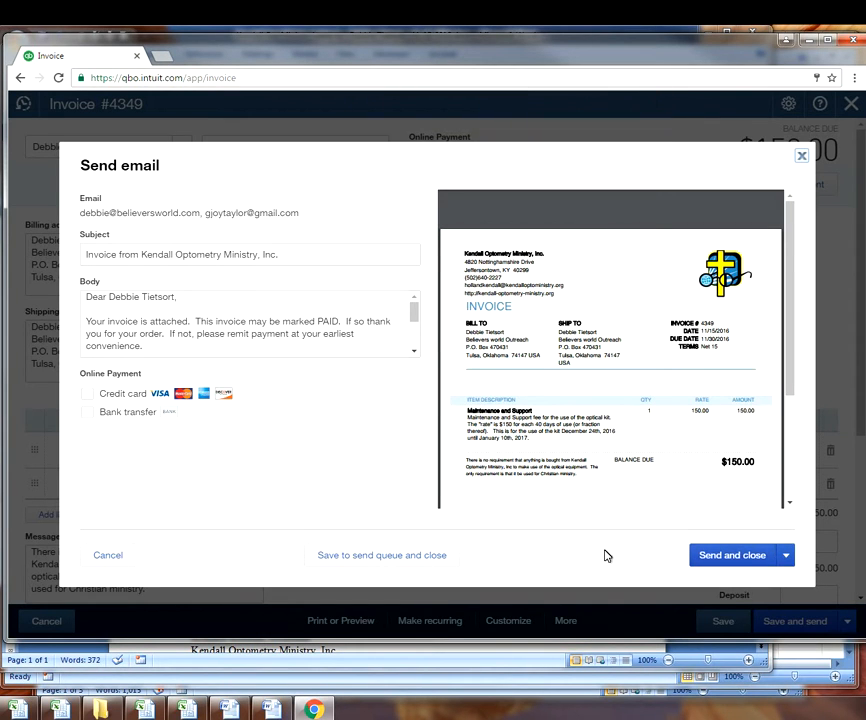
click(177, 297)
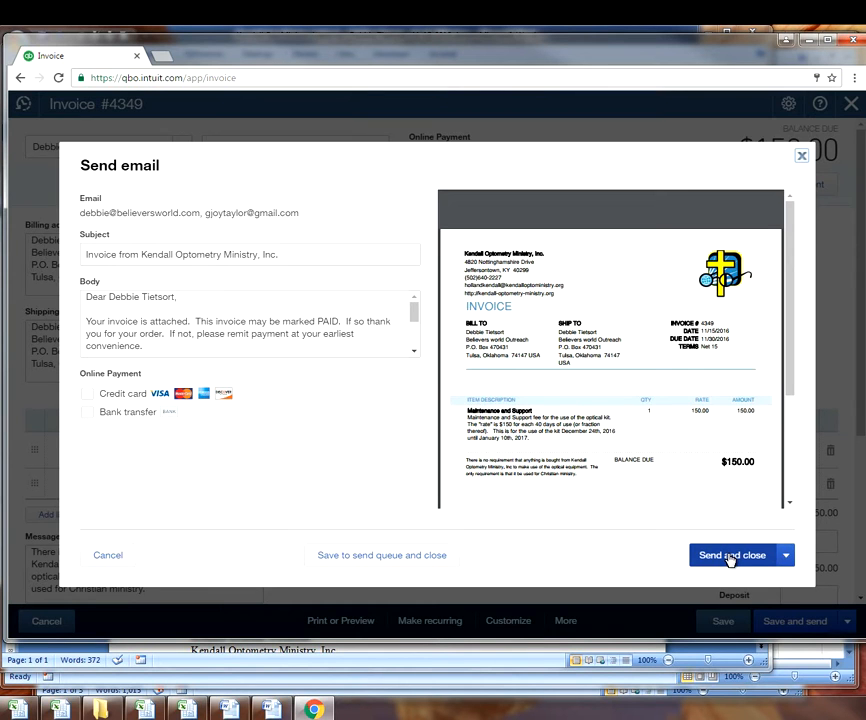
click(722, 560)
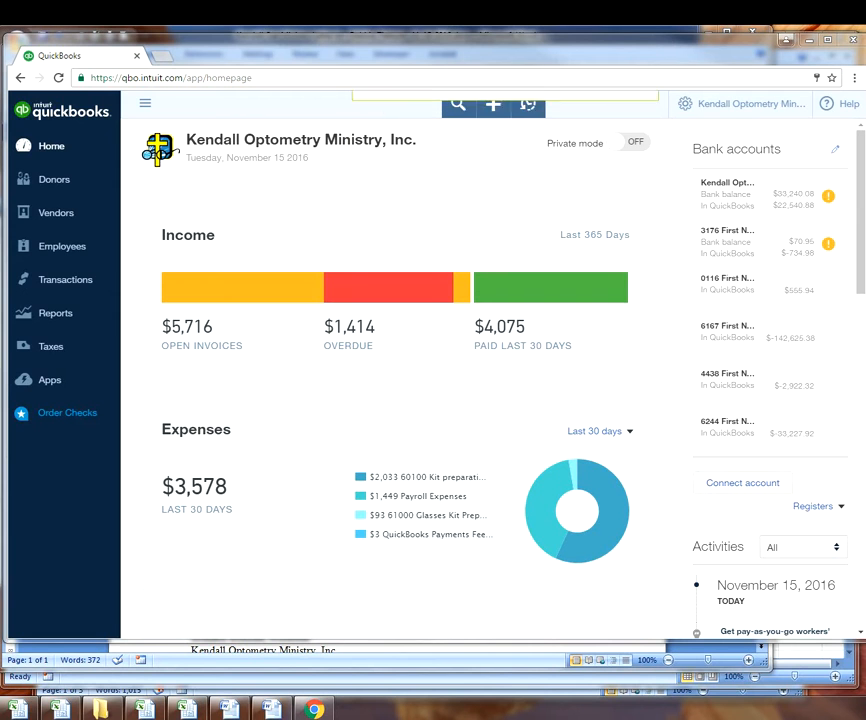
- Open the Invoice 4349 PDF attachment from the invoice email in Acrobat Reader
drag(865, 137, 453, 102)
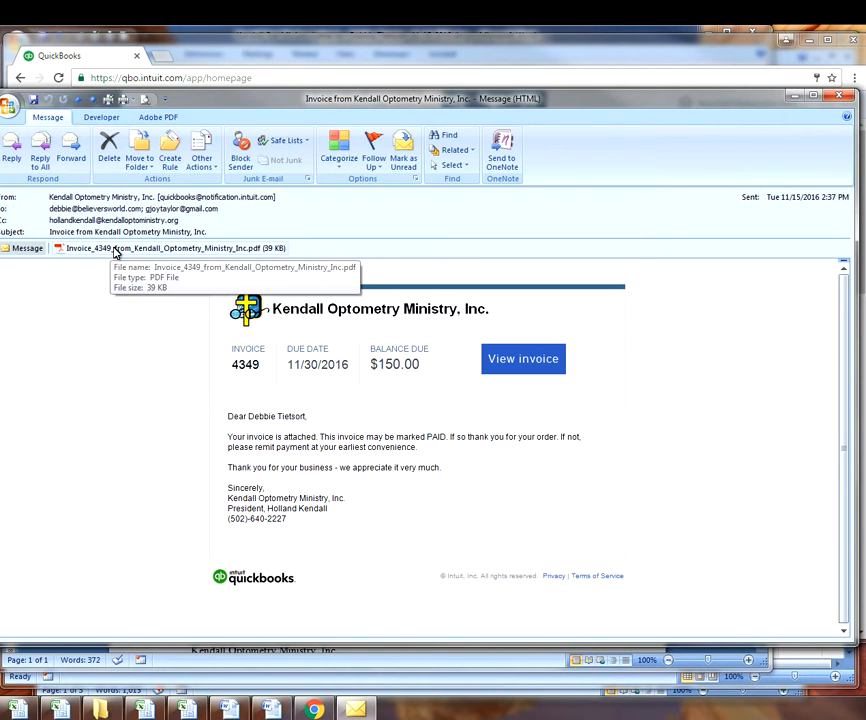
double_click(118, 249)
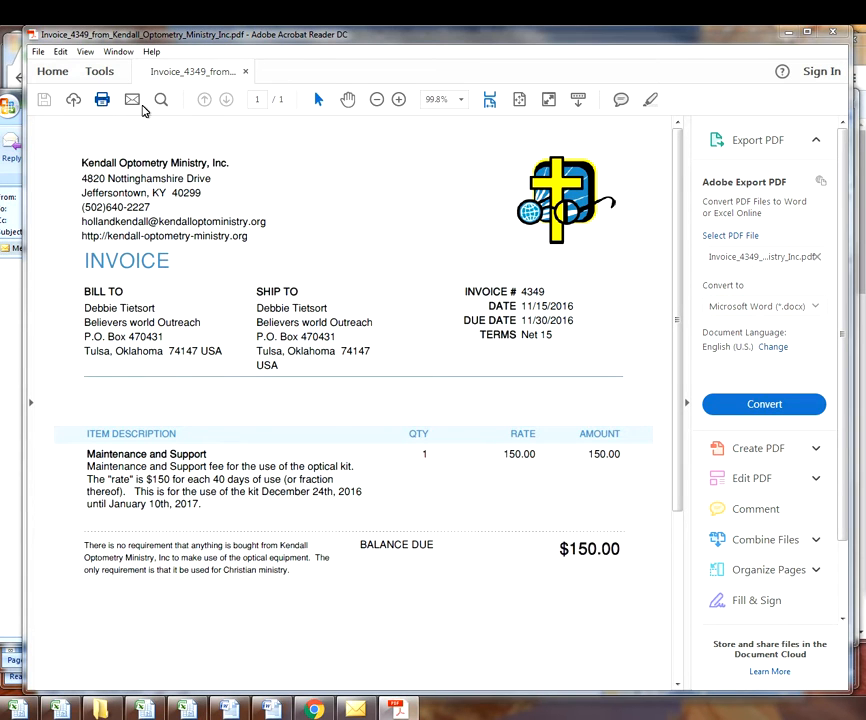
- Print one copy of the Invoice 4349 PDF and close Acrobat Reader
drag(865, 142, 483, 121)
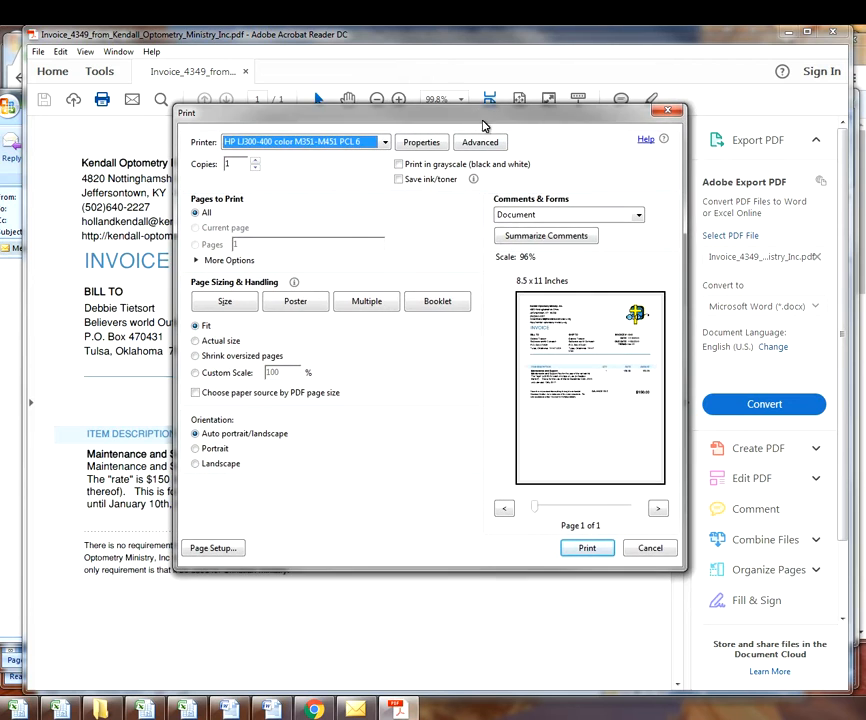
click(588, 548)
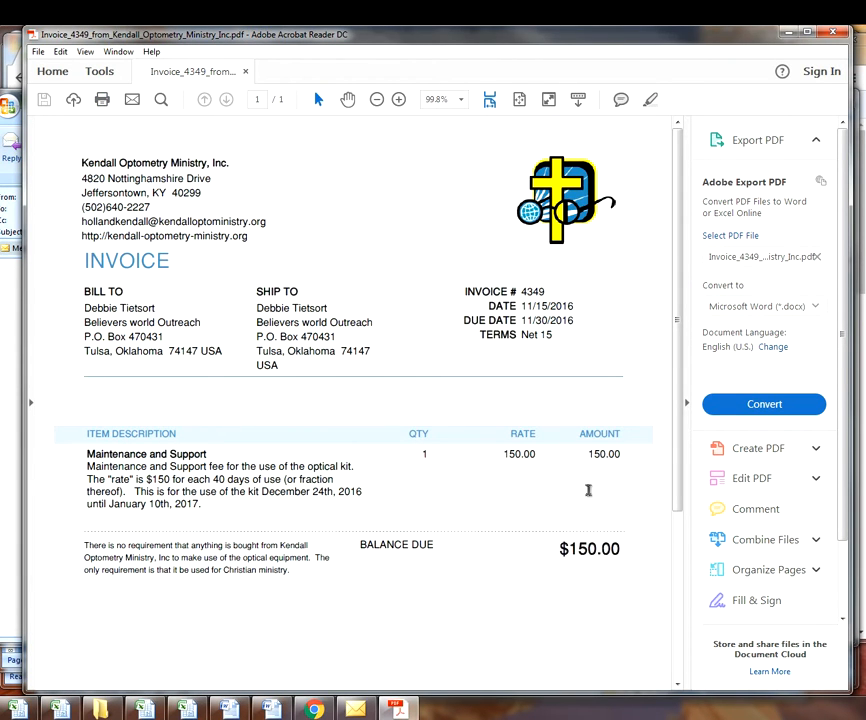
click(838, 36)
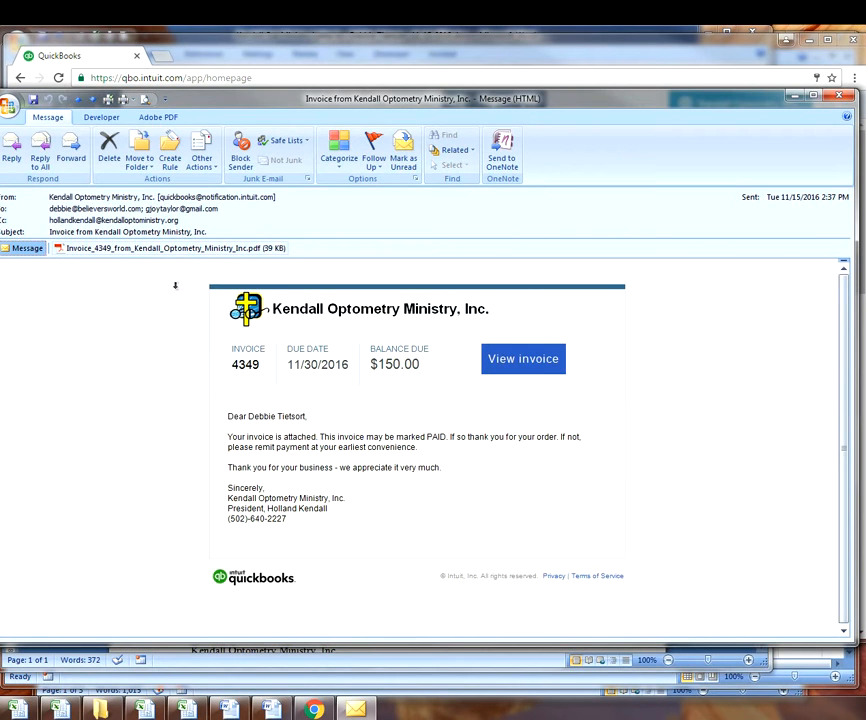
- Copy the recipient's name from the email greeting
drag(248, 416, 304, 416)
right_click(298, 418)
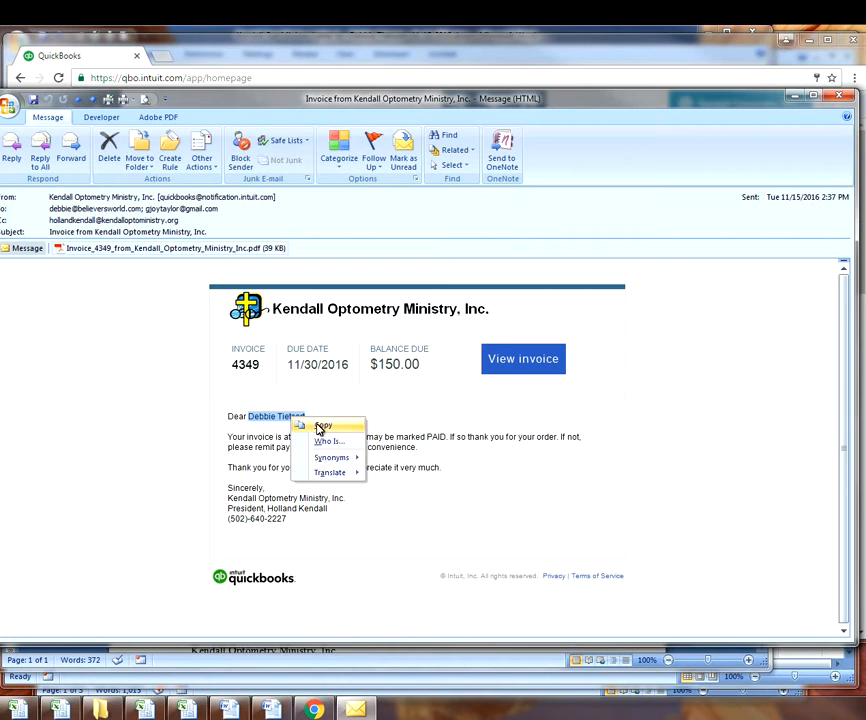
click(321, 424)
- Save the PDF attachment to Invoices-Receipts as '4349 - <recipient name>.pdf'
click(112, 249)
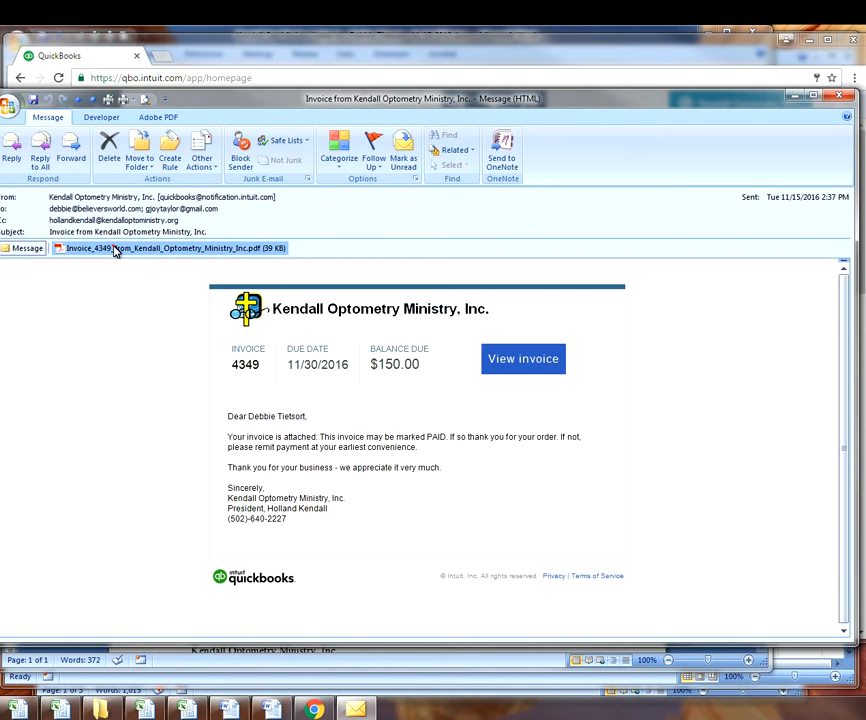
right_click(113, 249)
click(151, 301)
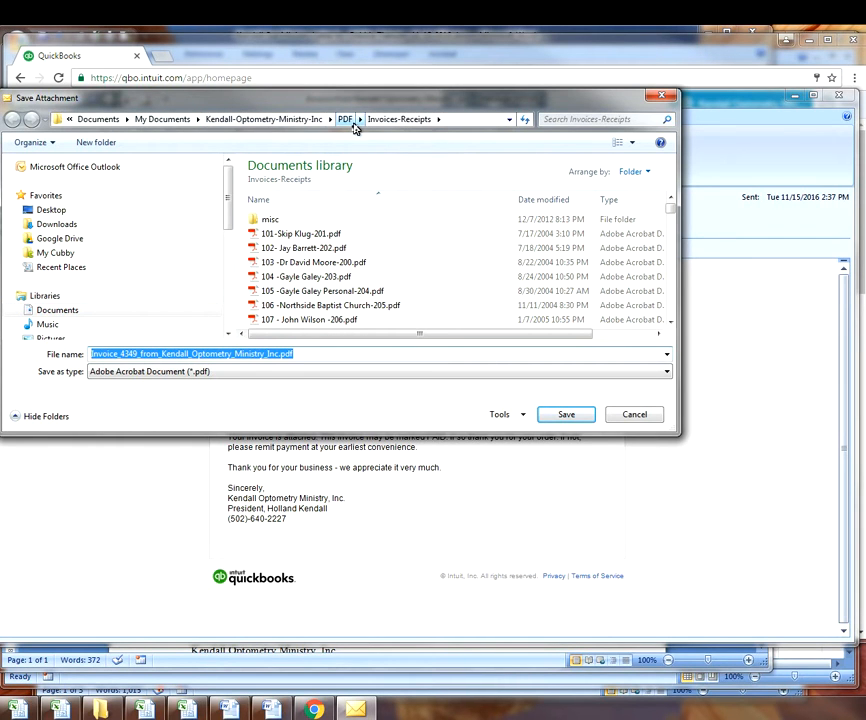
drag(122, 353, 25, 352)
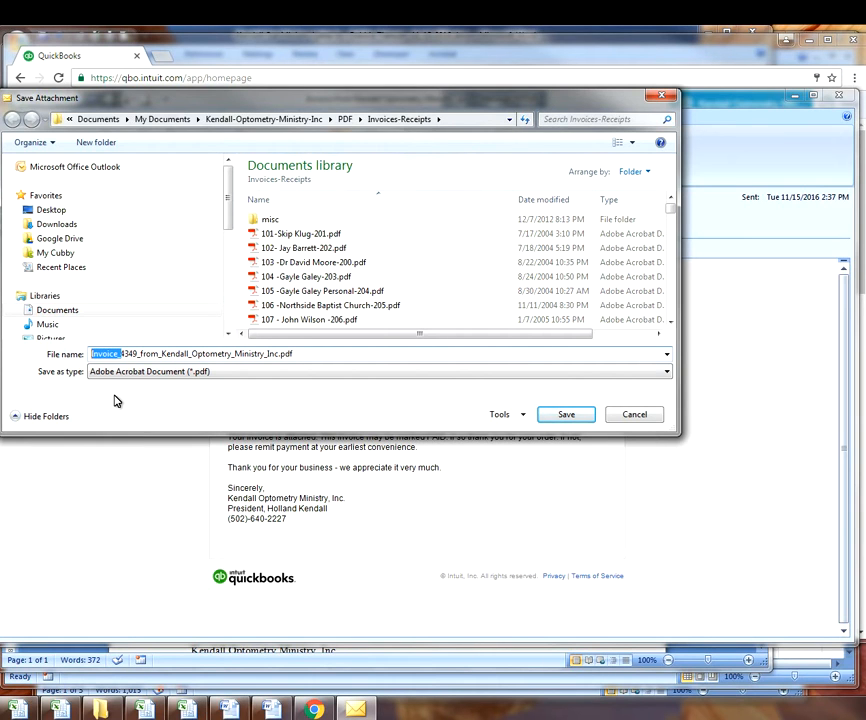
key(Delete)
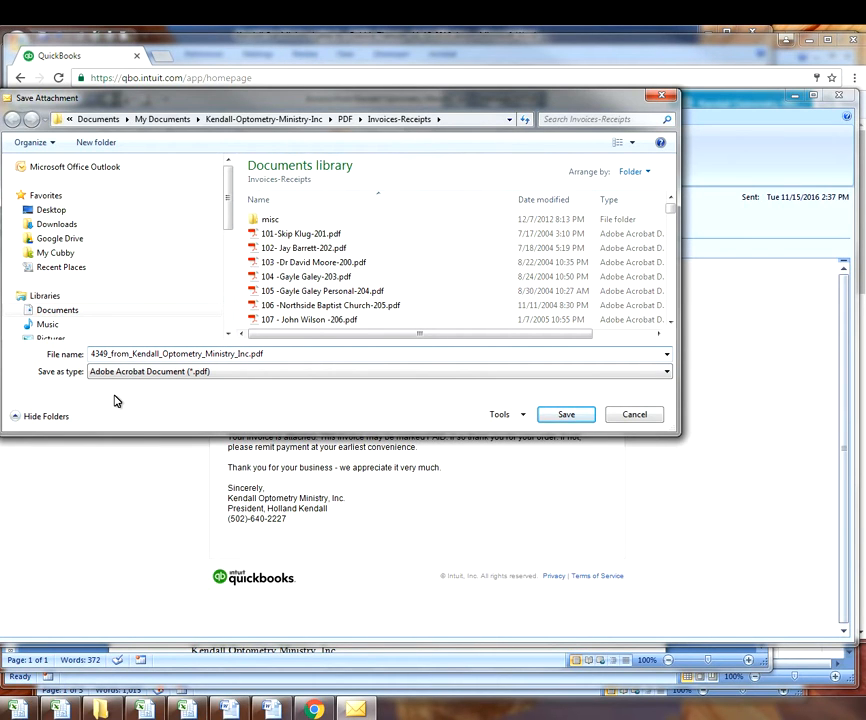
key(shift+End)
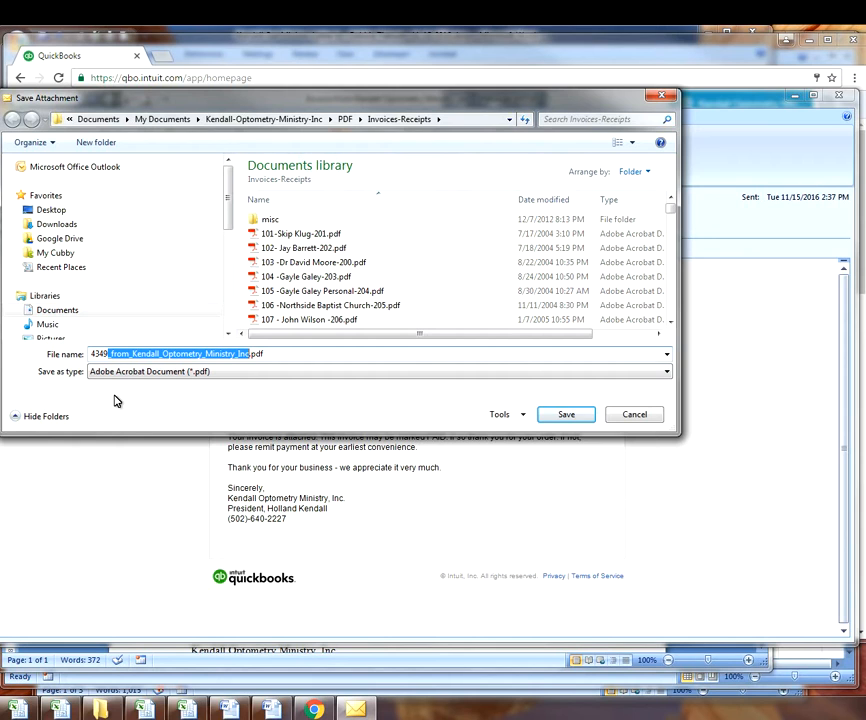
text(-)
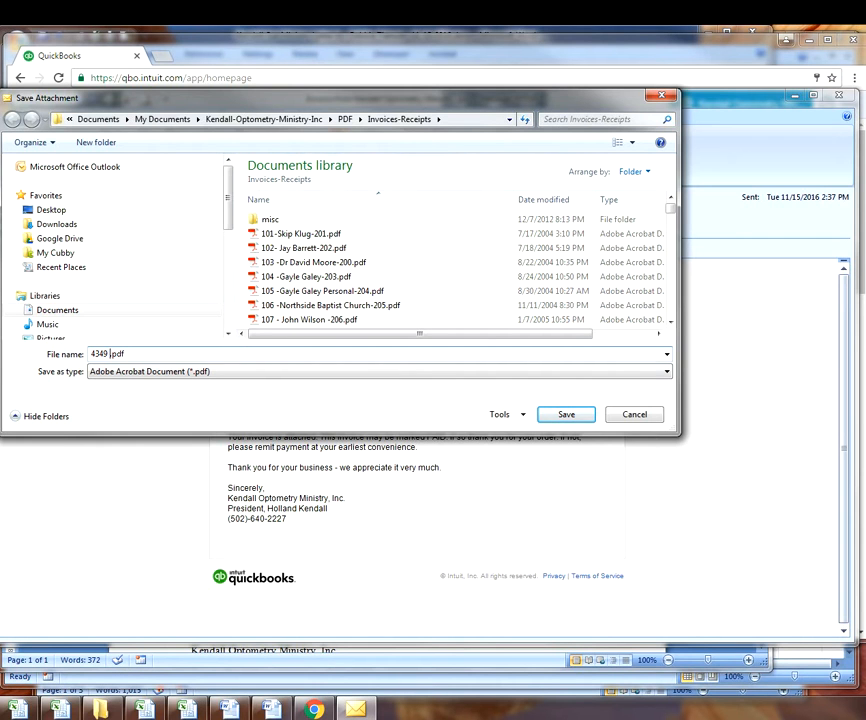
key(ctrl+v)
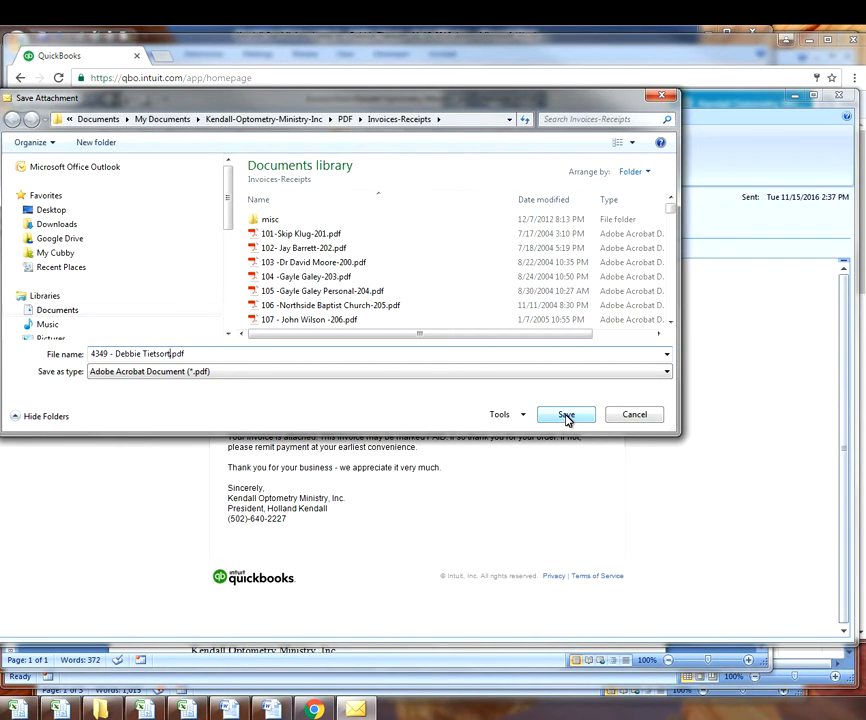
click(566, 415)
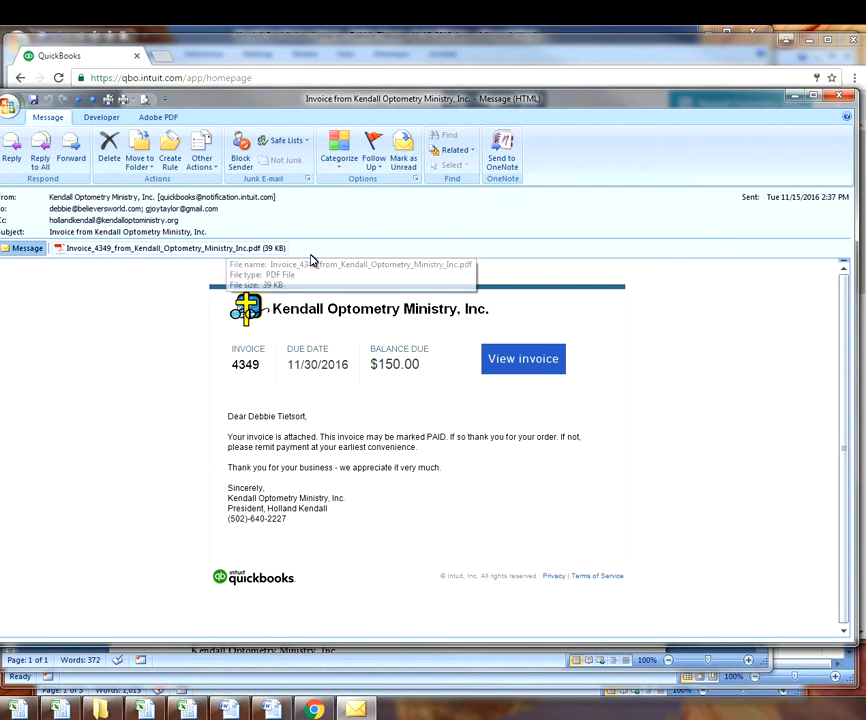
- Close the invoice message, delete it from the Outlook Inbox, and return to QuickBooks
click(845, 96)
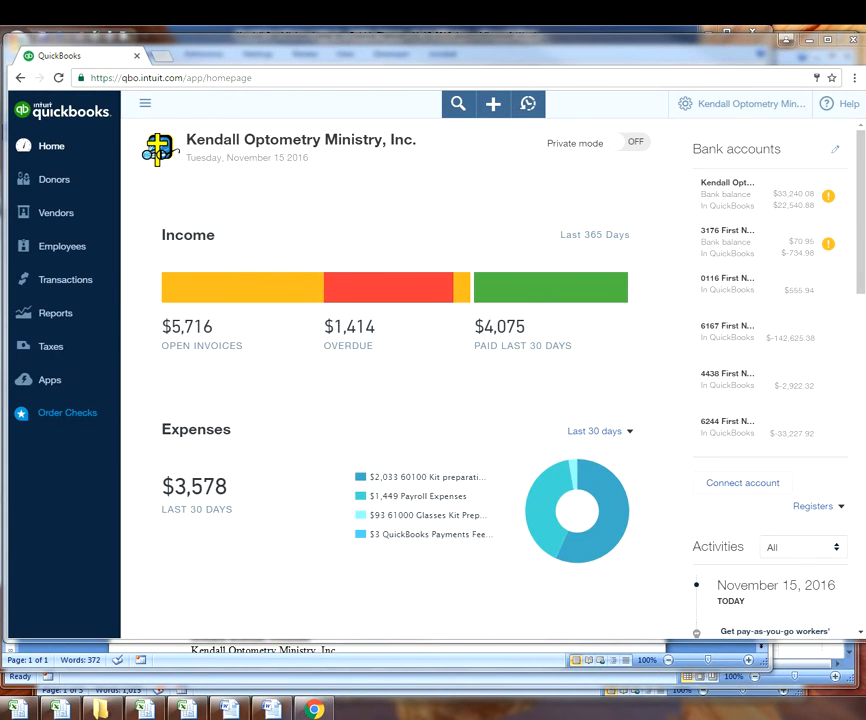
key(alt+Tab)
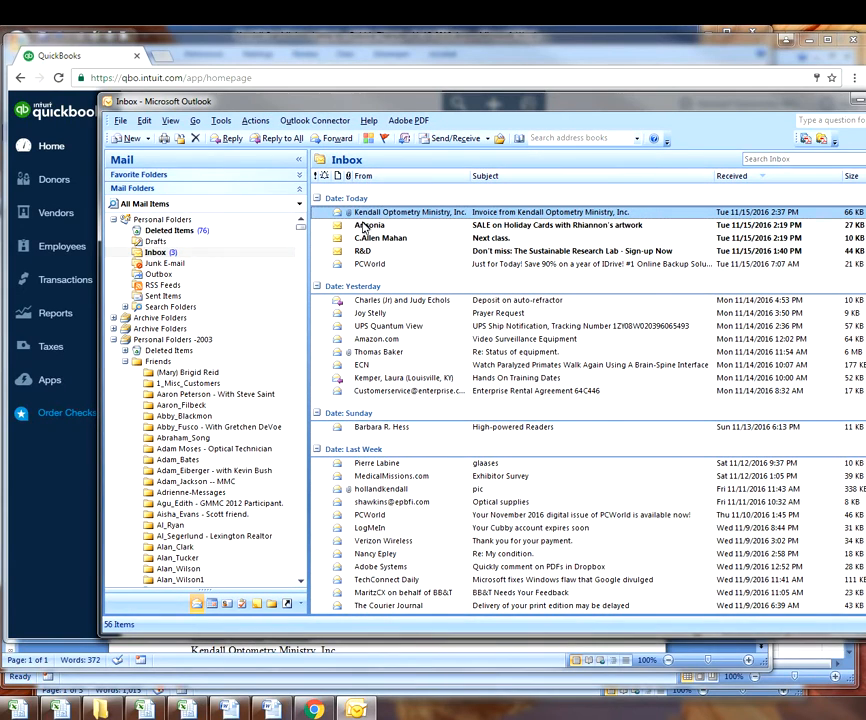
key(Delete)
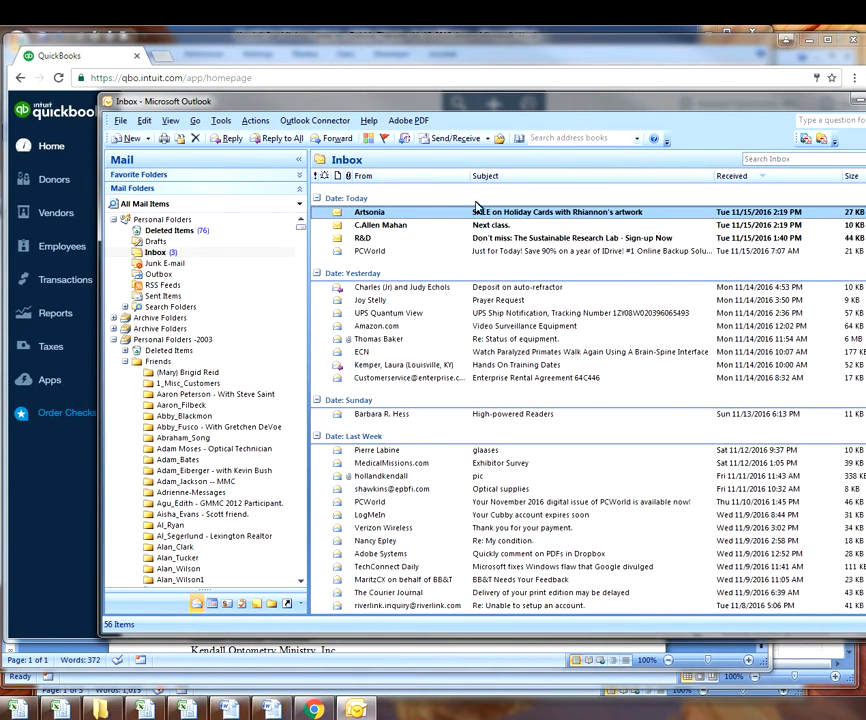
key(alt+Tab)
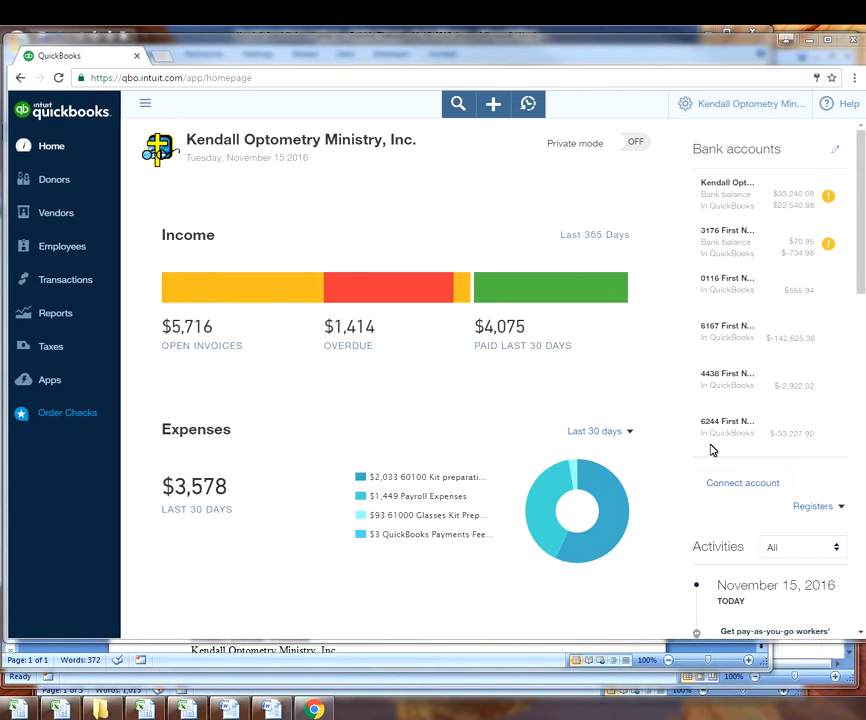
- Browse to Kendall-Optometry-Ministry-Inc's Excel folder, sort by date modified, and select Program Recipient List
click(100, 709)
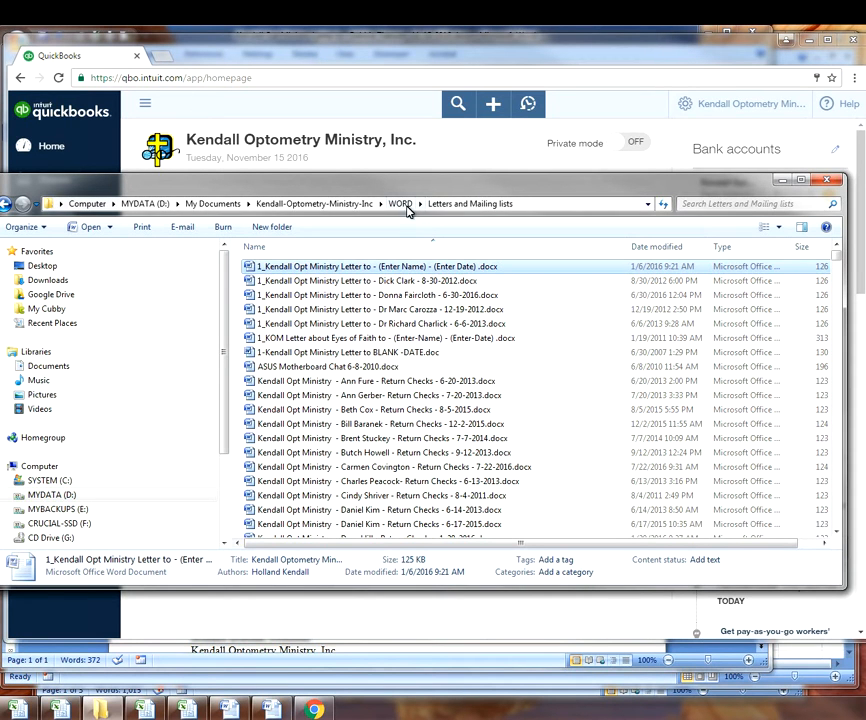
click(366, 204)
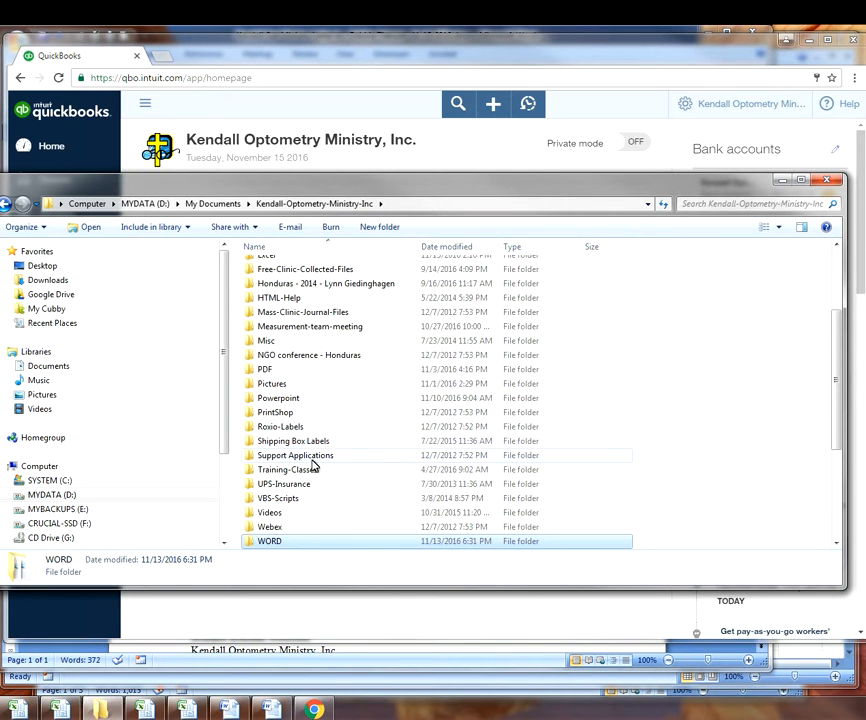
click(358, 456)
scroll(348, 443, up, 2)
double_click(262, 334)
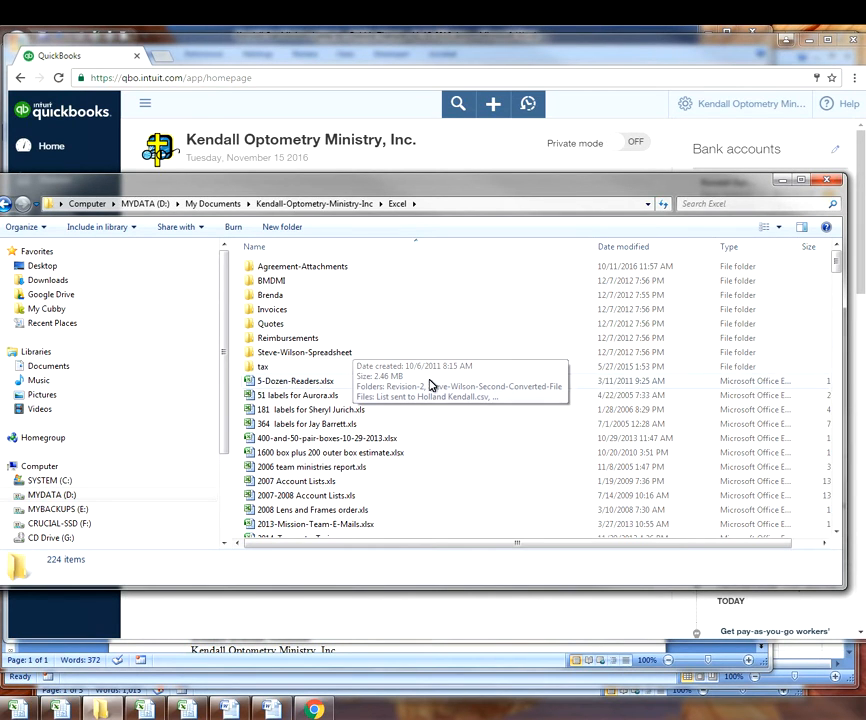
click(622, 247)
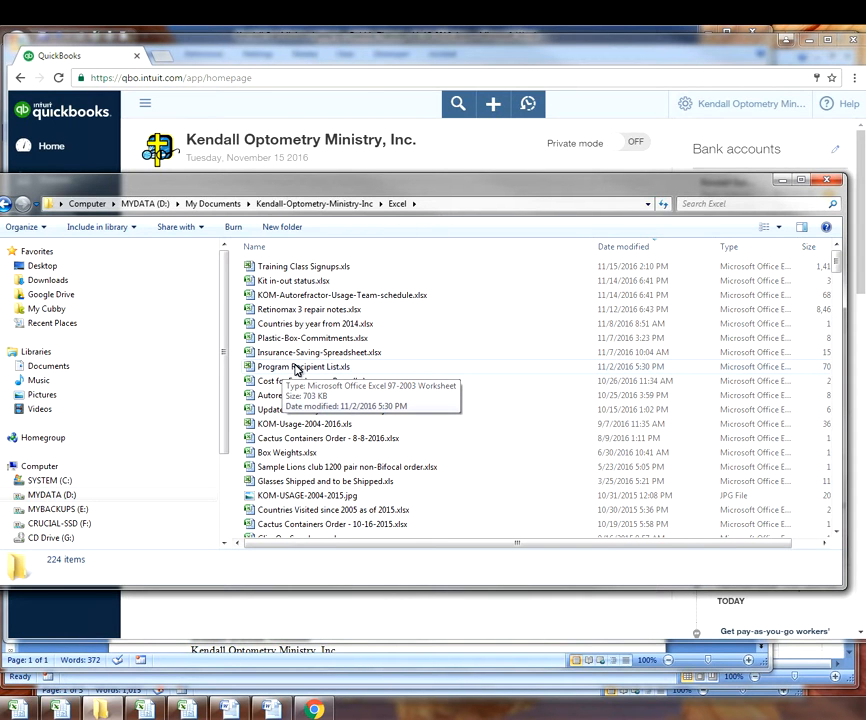
click(286, 369)
- Open Program Recipient List.xls and find the recipient's surname in the sheet
double_click(283, 370)
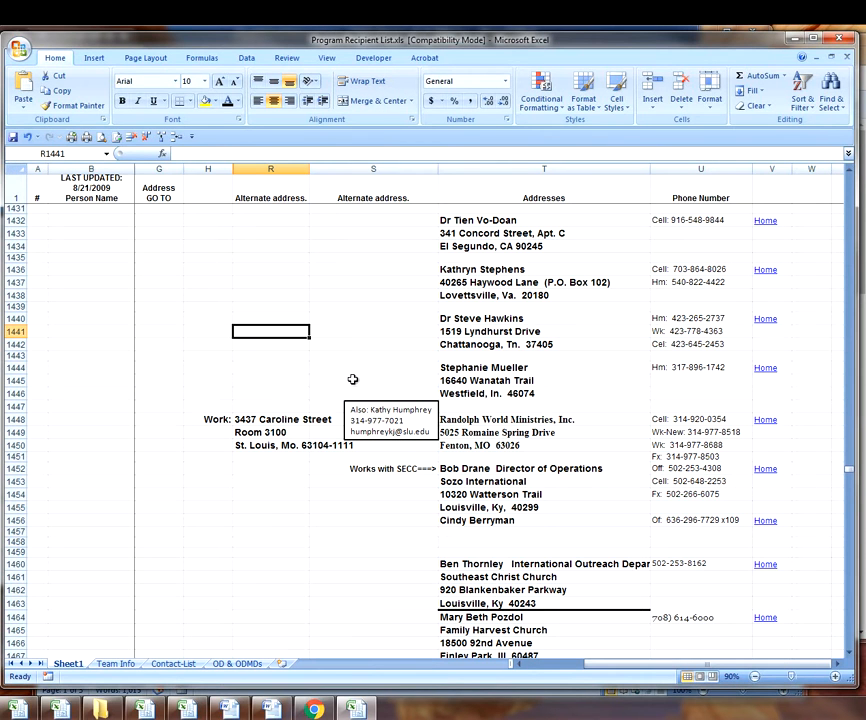
key(ctrl+f)
key(Return)
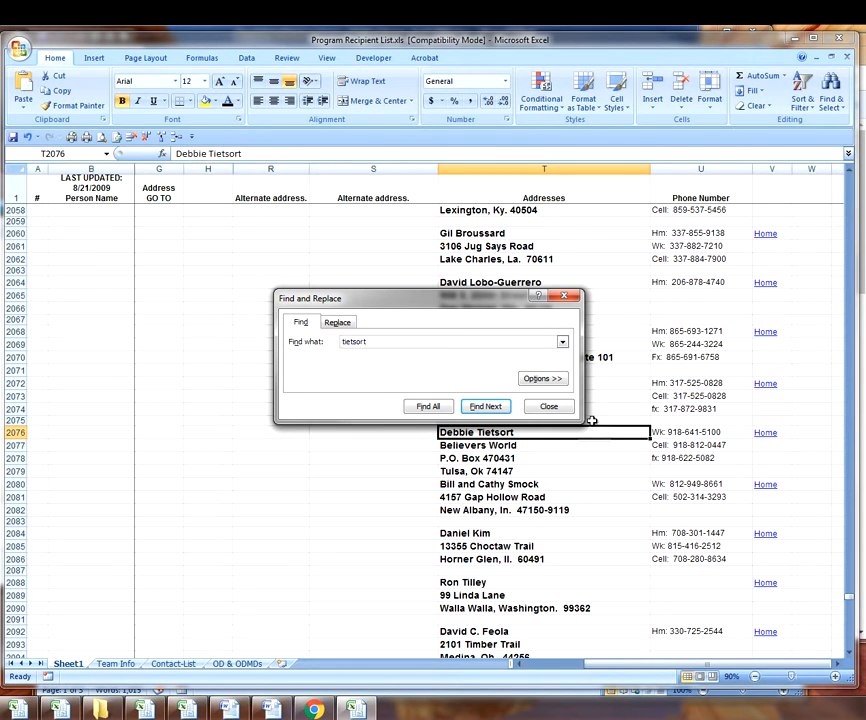
click(549, 406)
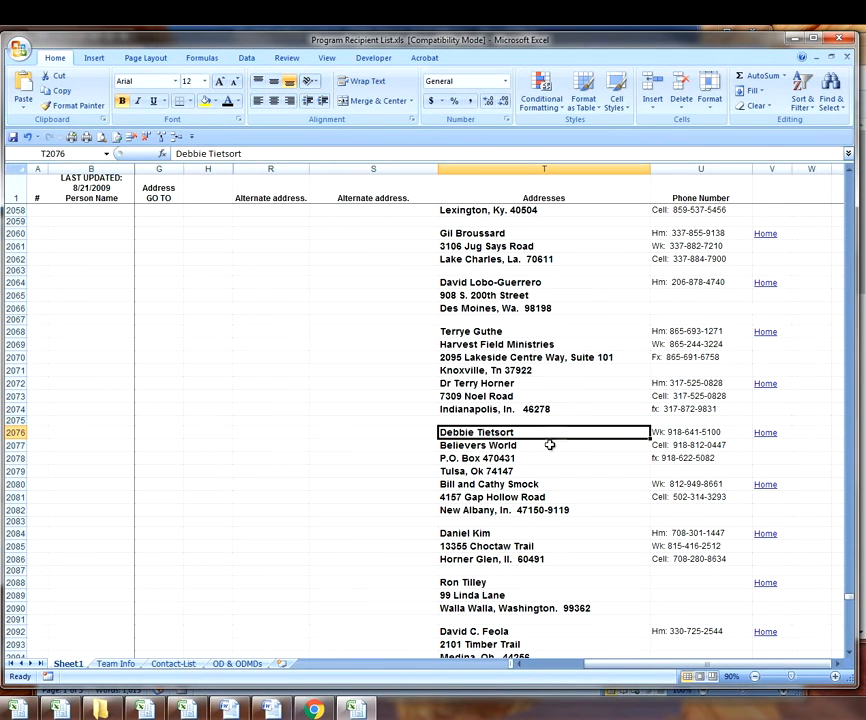
- Set T2076:T2079, the recipient's four-line address, as the print area and quick print it
shift+click(470, 470)
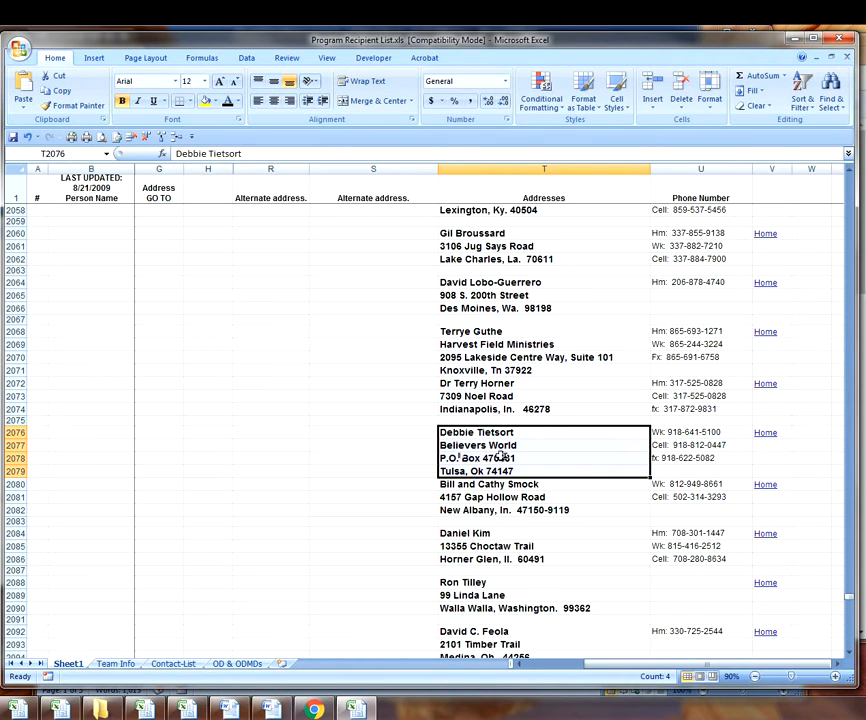
click(114, 137)
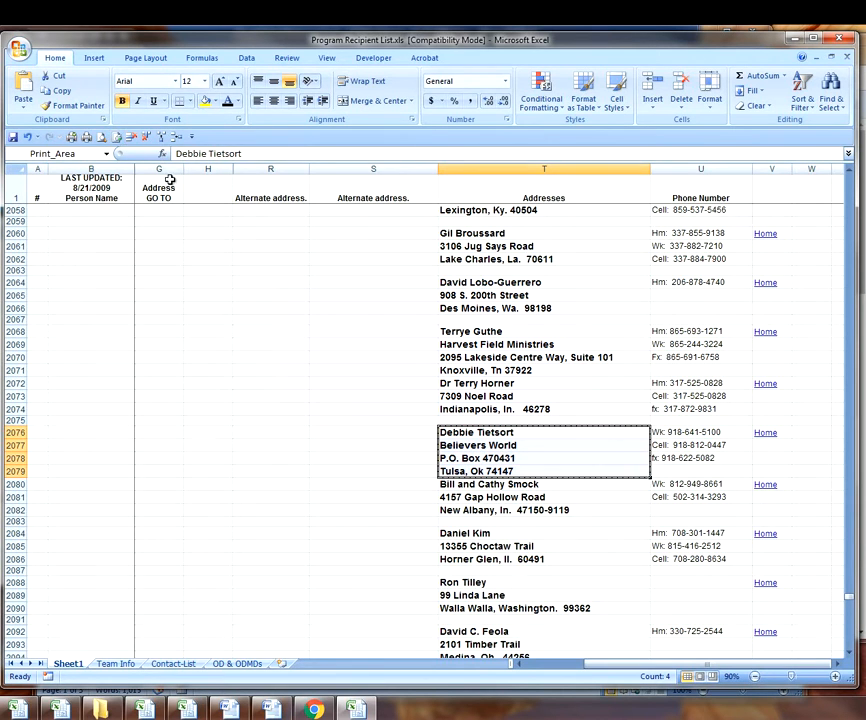
click(72, 138)
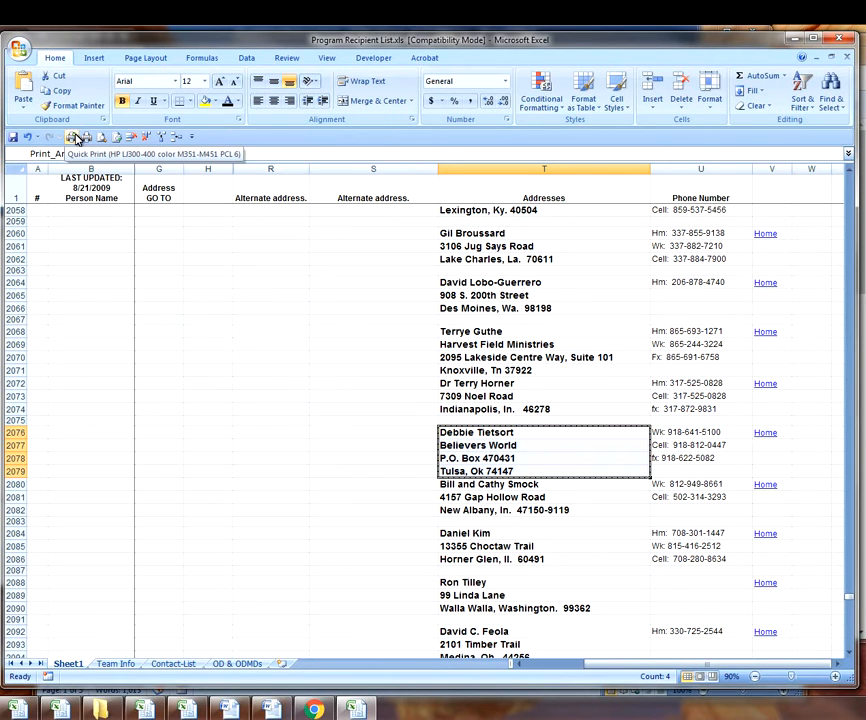